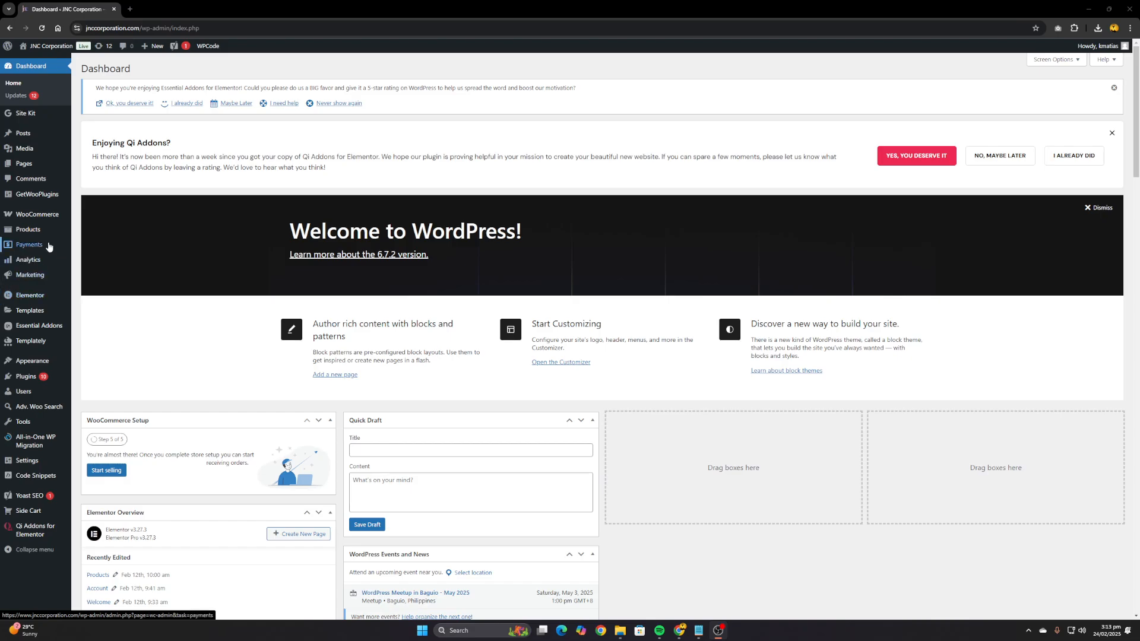
# Start a new store product and name it "KJK Milky Coffee CC Stixx", copying the name from the Notepad notes
pyautogui.moveTo(25, 234)
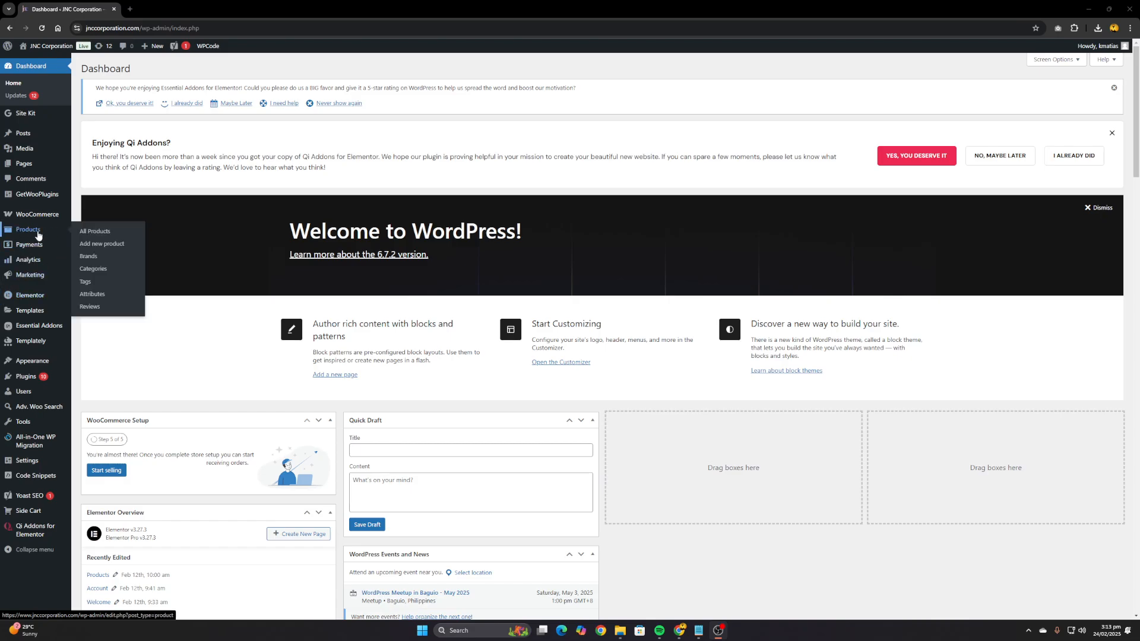
pyautogui.click(113, 246)
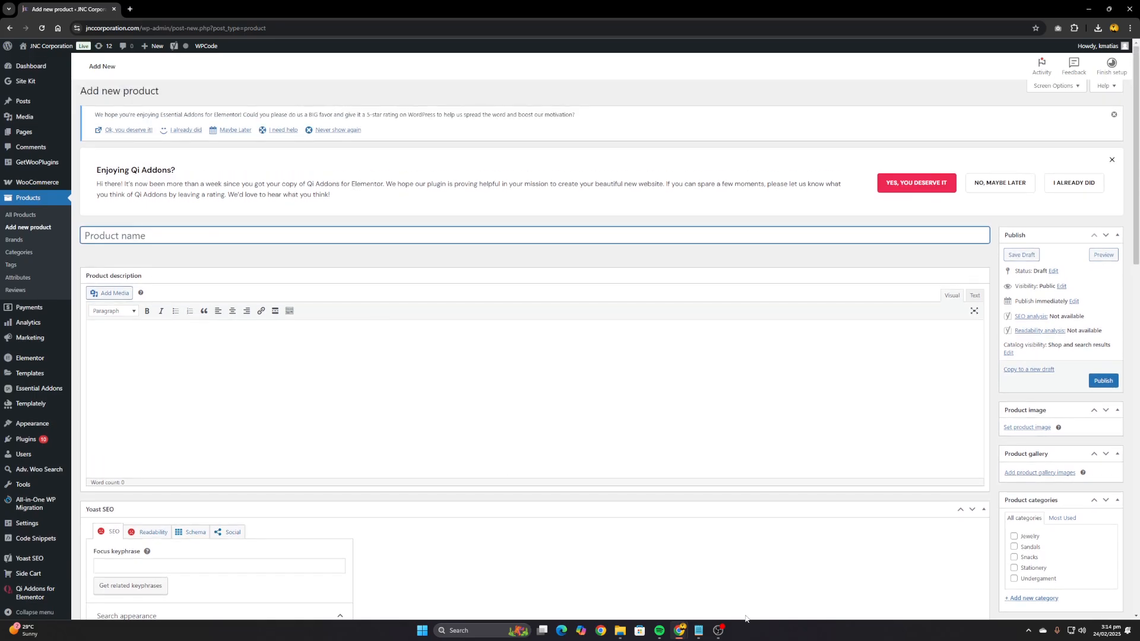
pyautogui.click(698, 631)
pyautogui.click(473, 88)
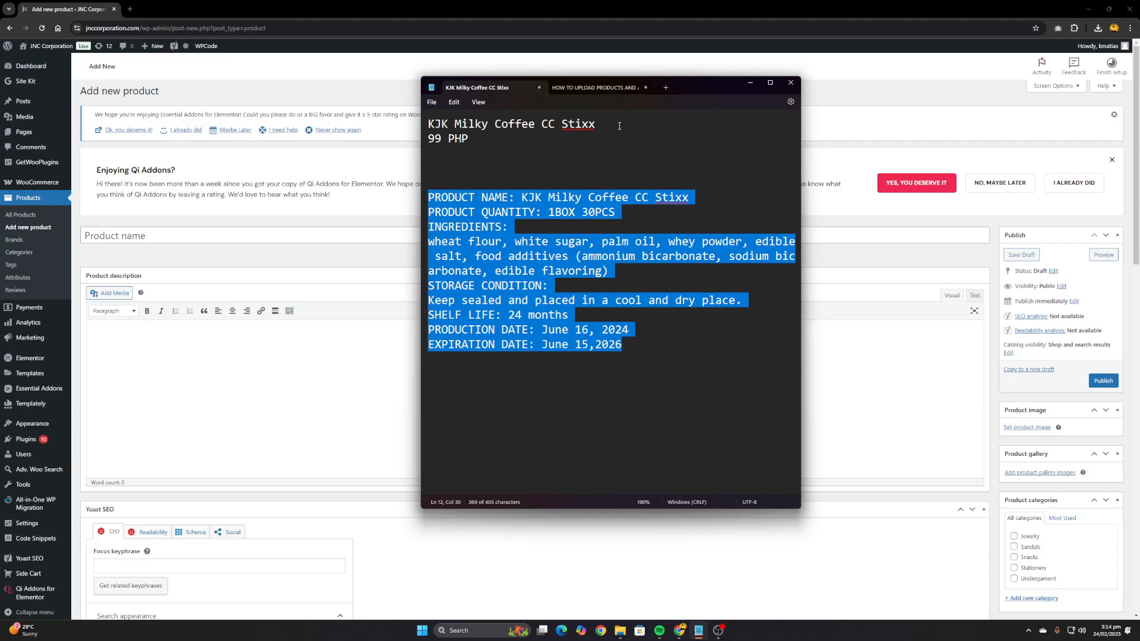
pyautogui.moveTo(620, 126); pyautogui.dragTo(419, 125)
pyautogui.hotkey('ctrl', 'c')
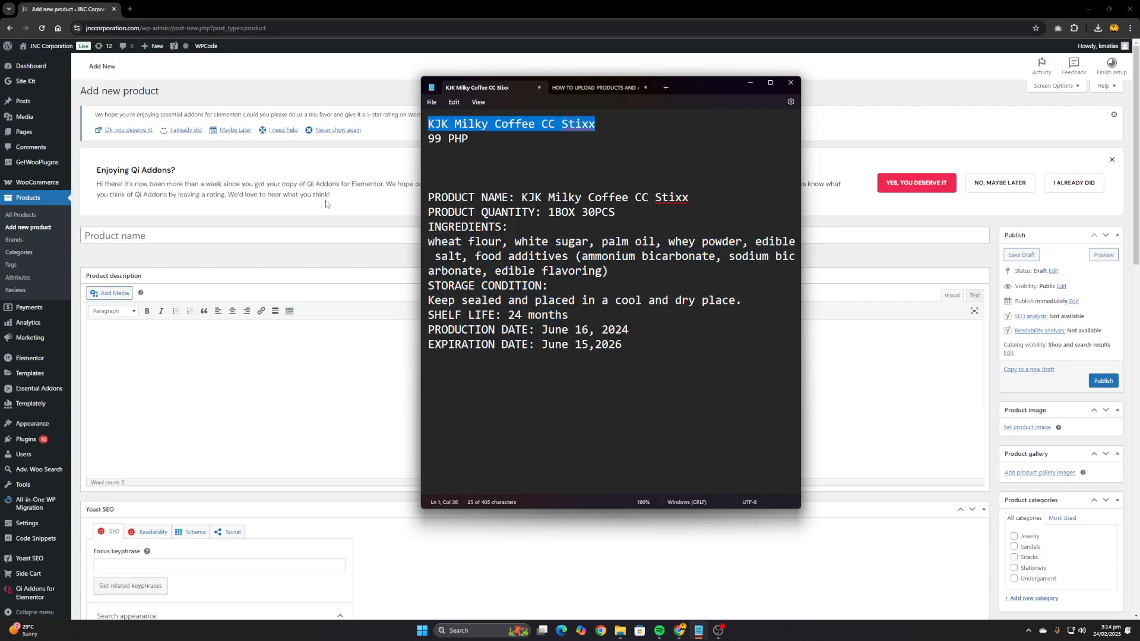
pyautogui.click(204, 238)
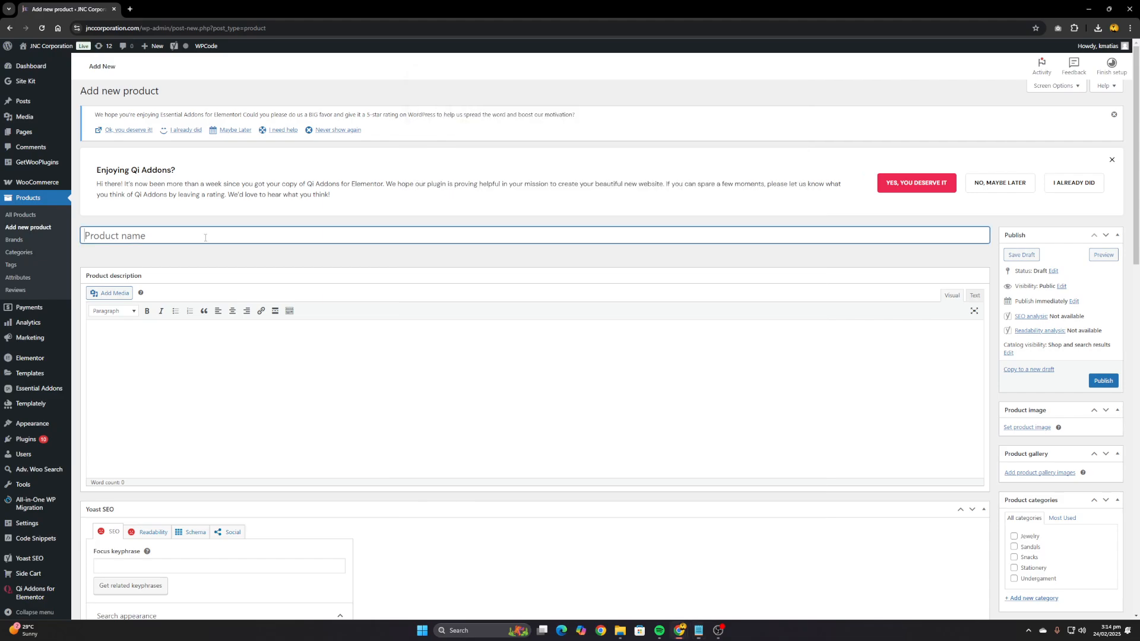
pyautogui.hotkey('ctrl', 'v')
# Copy the details block from PRODUCT NAME through EXPIRATION DATE out of the Notepad notes into the product description
pyautogui.click(698, 630)
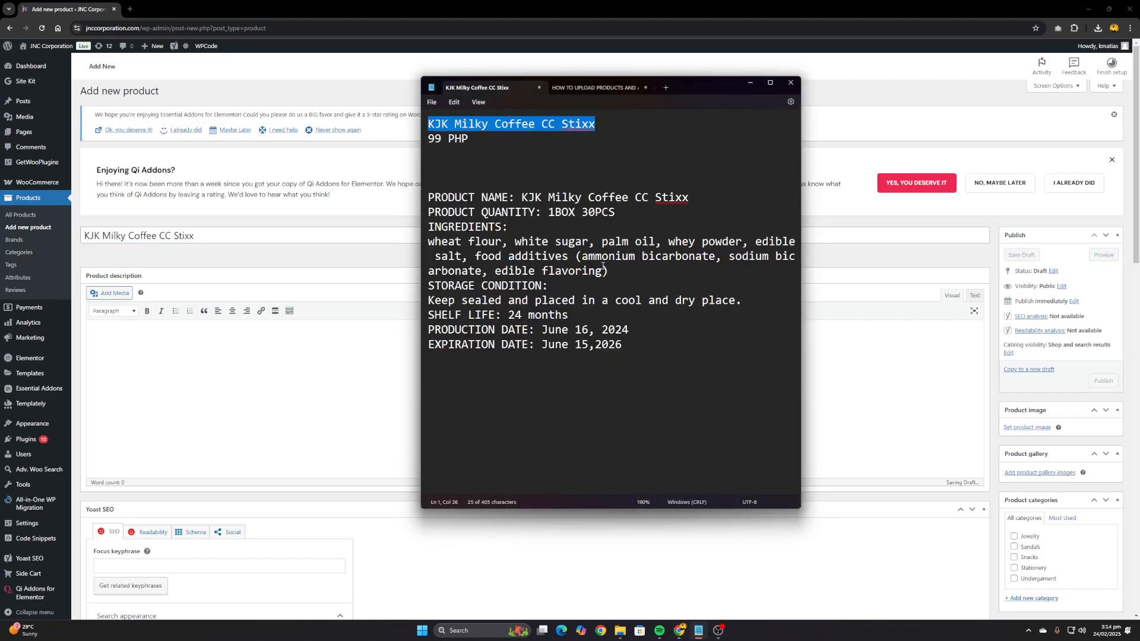
pyautogui.click(624, 350)
pyautogui.moveTo(623, 350); pyautogui.dragTo(430, 197)
pyautogui.hotkey('ctrl', 'c')
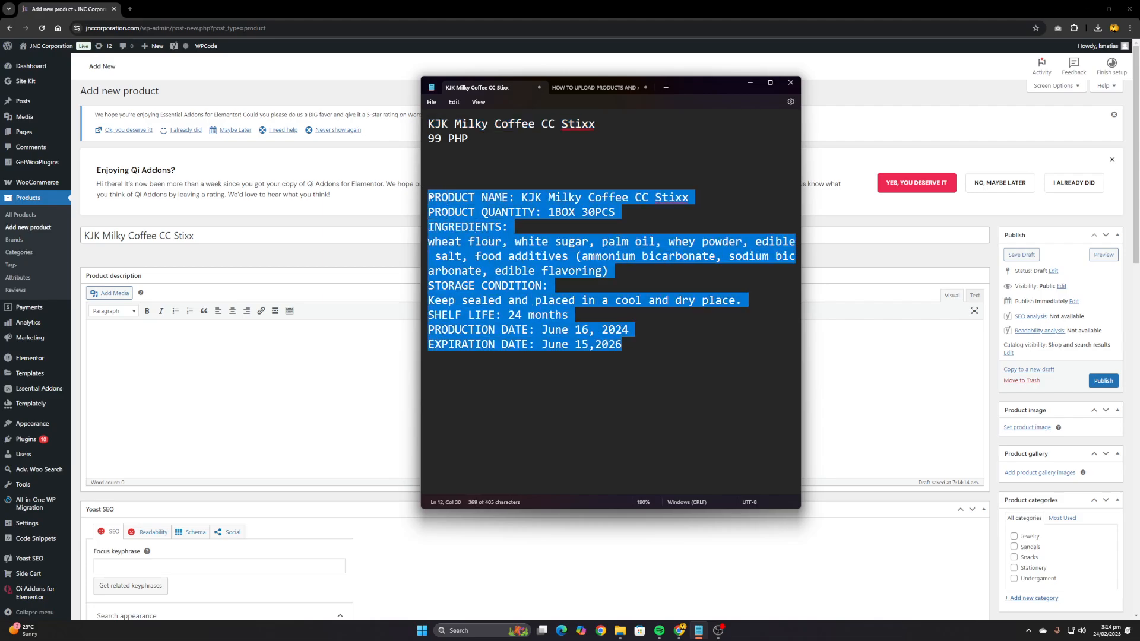
pyautogui.click(160, 326)
pyautogui.hotkey('ctrl', 'v')
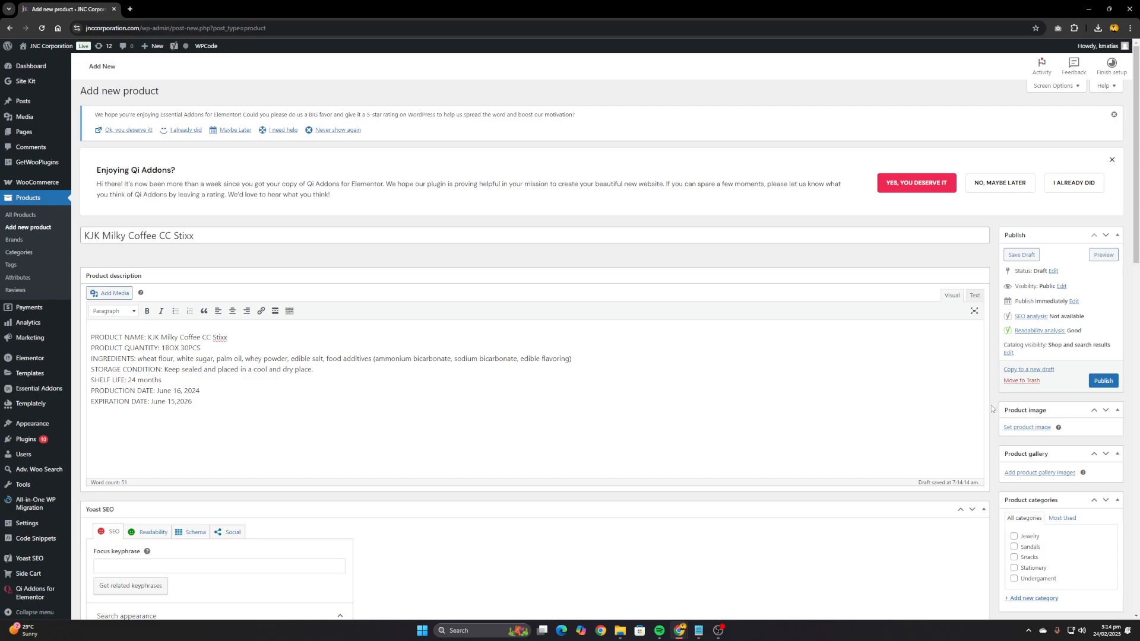
# Set KJK-Milky-Coffee.png from the media library as the product image
pyautogui.scroll(-1, 991, 409)
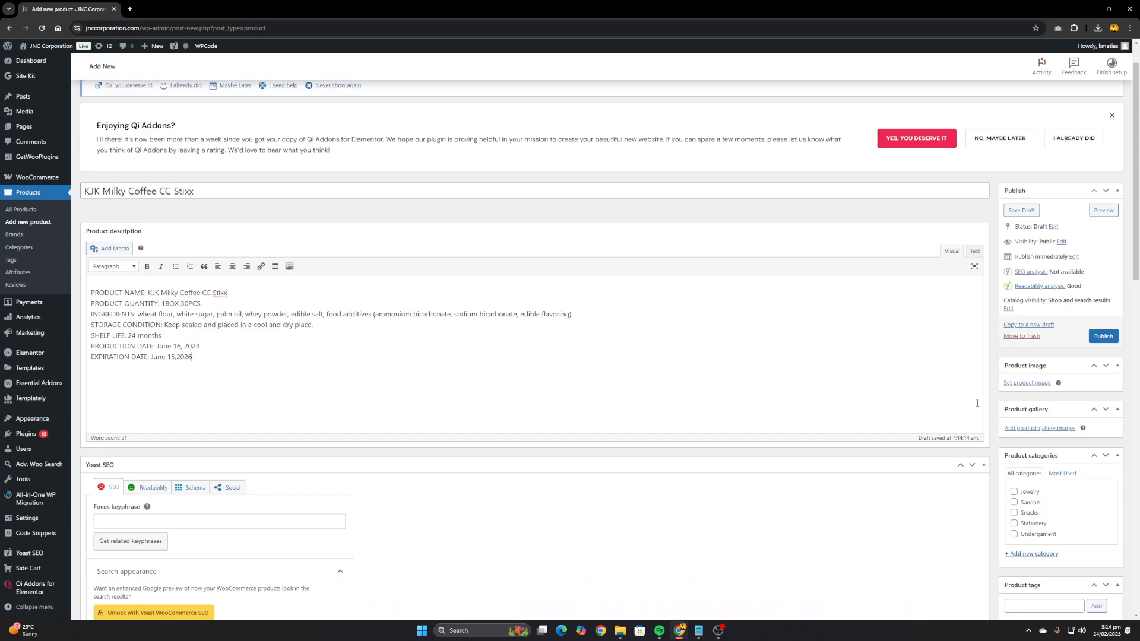
pyautogui.click(1027, 383)
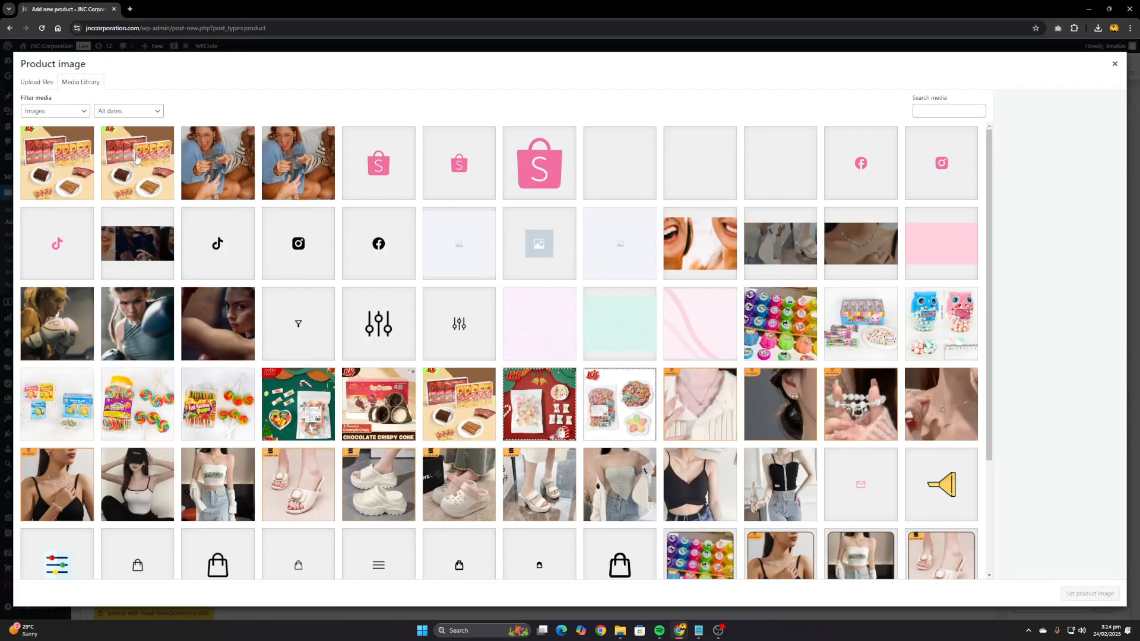
pyautogui.click(137, 156)
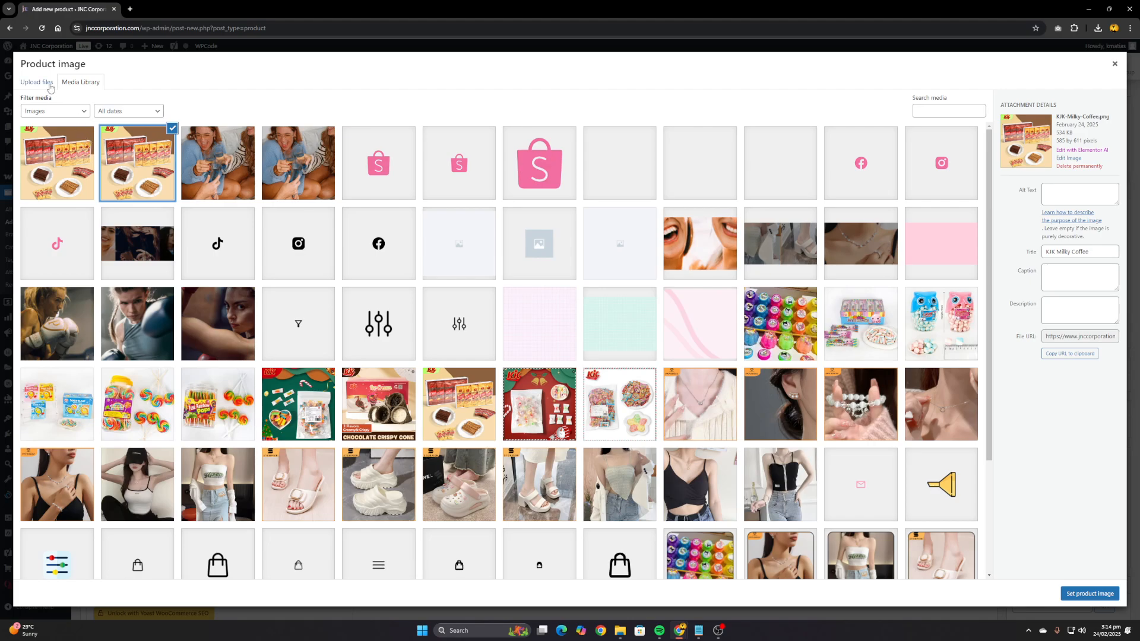
pyautogui.click(50, 88)
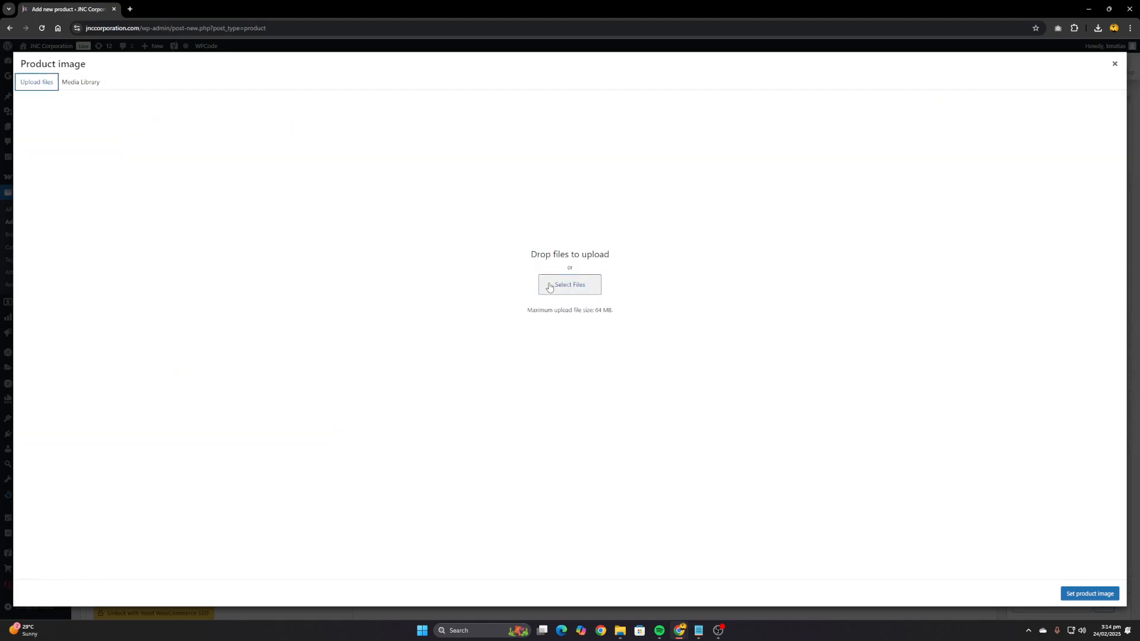
pyautogui.click(83, 88)
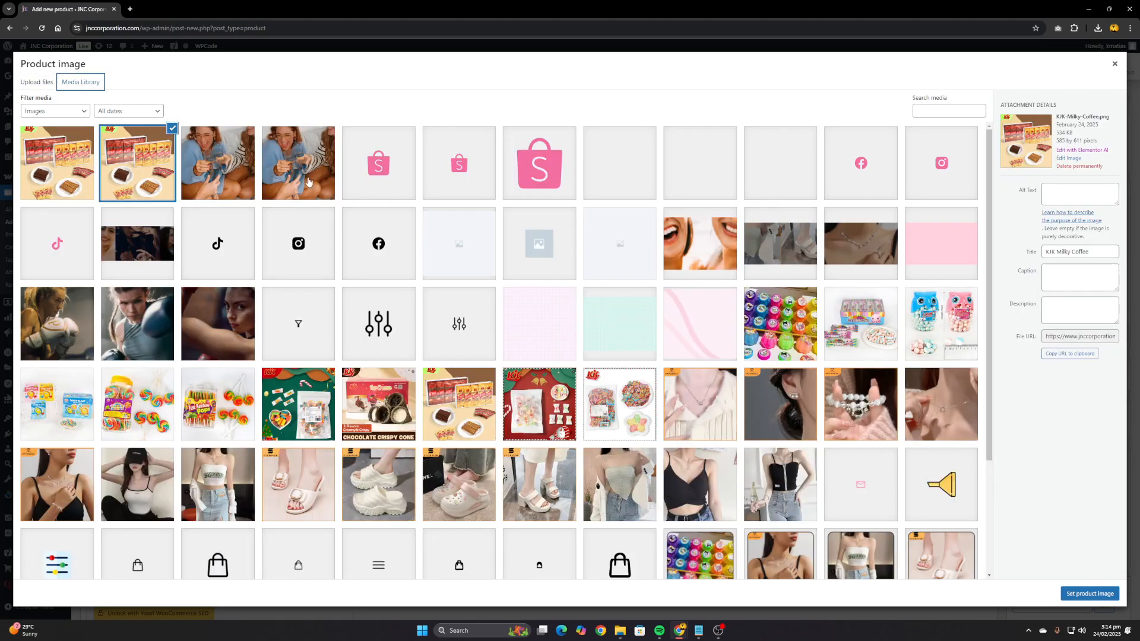
pyautogui.click(159, 154)
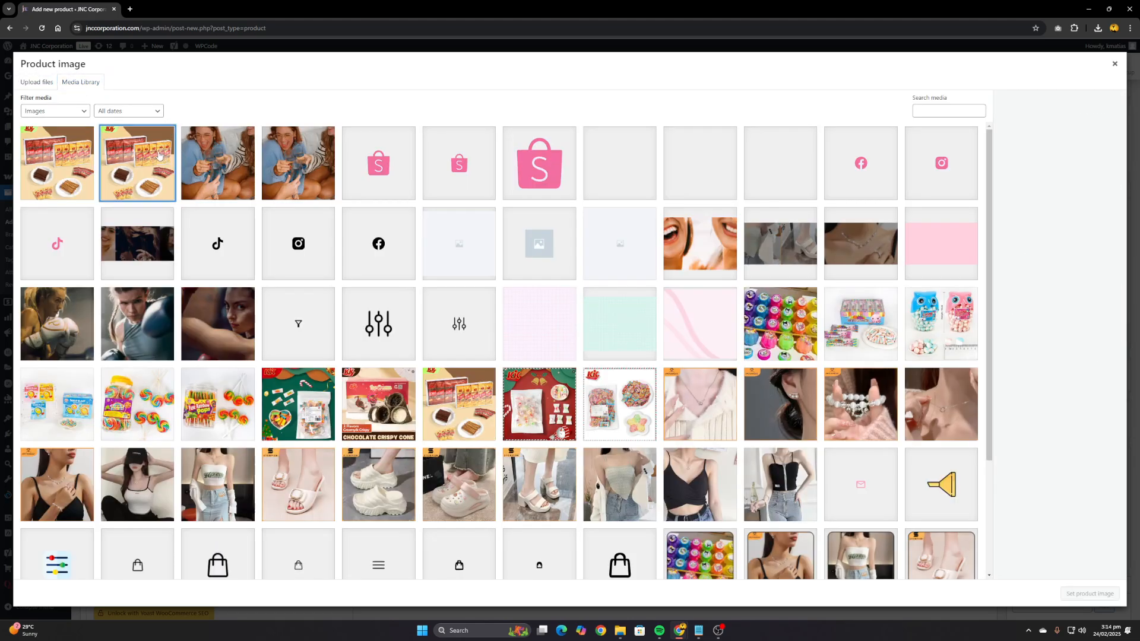
pyautogui.click(159, 154)
pyautogui.click(1108, 592)
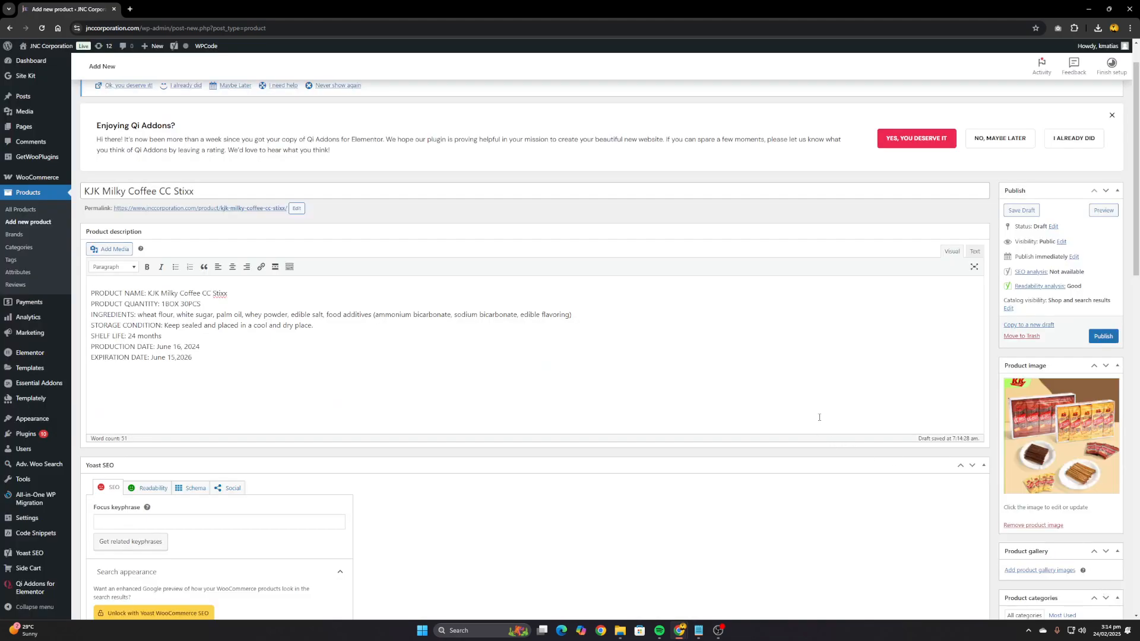
# Add Popup.png and KJK-Milky-Coffee.png from the media library to the product gallery
pyautogui.scroll(-2, 818, 418)
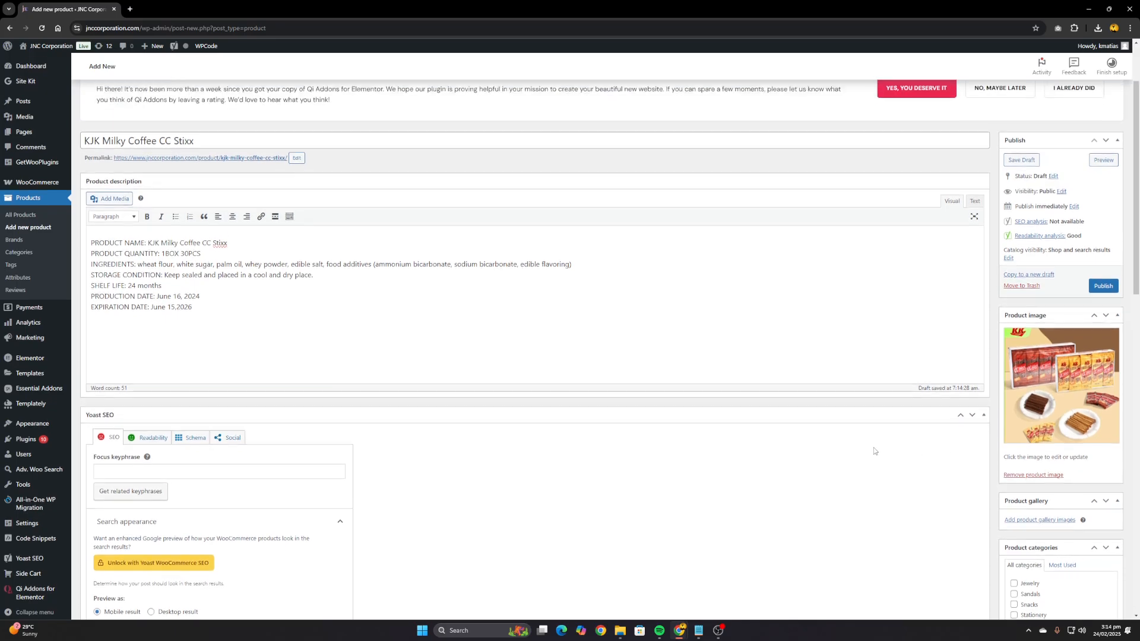
pyautogui.scroll(-1, 873, 451)
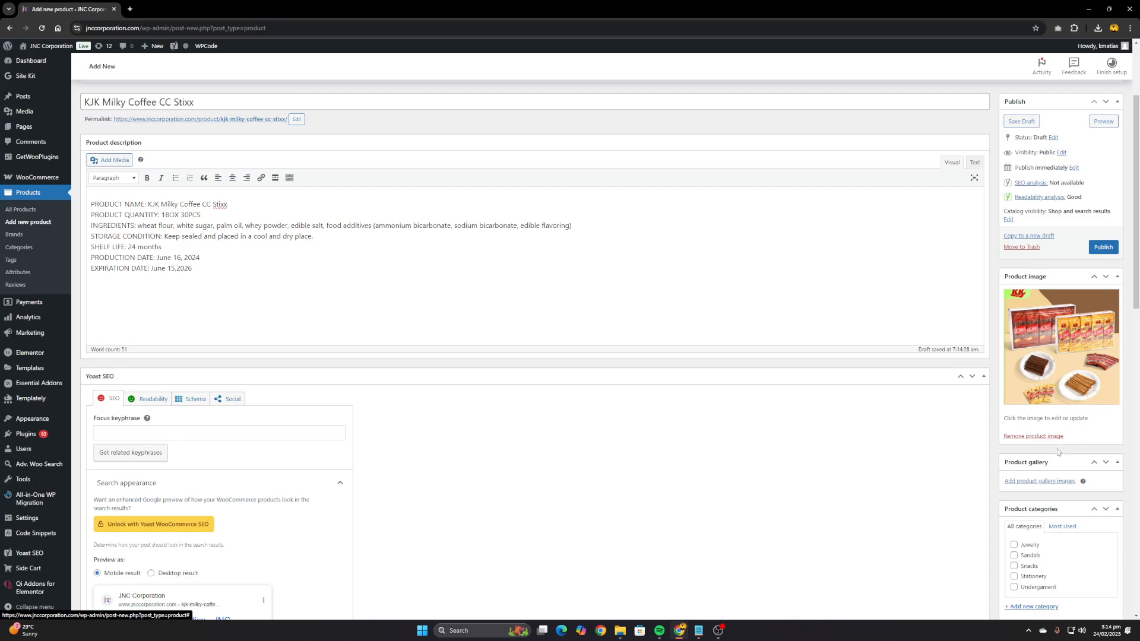
pyautogui.click(1047, 487)
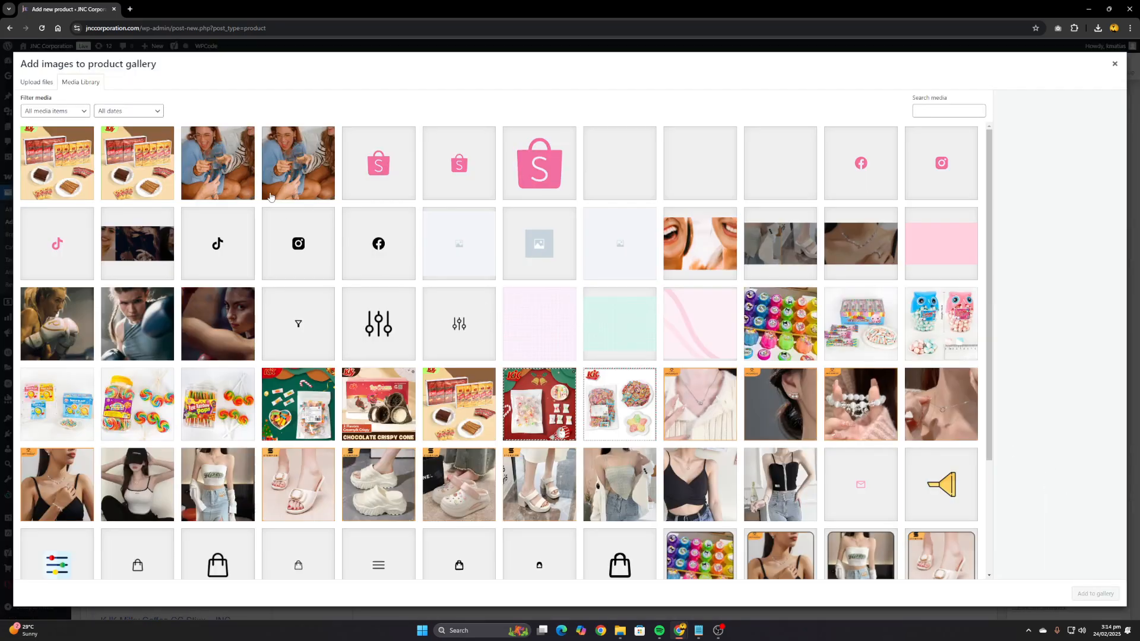
pyautogui.click(290, 181)
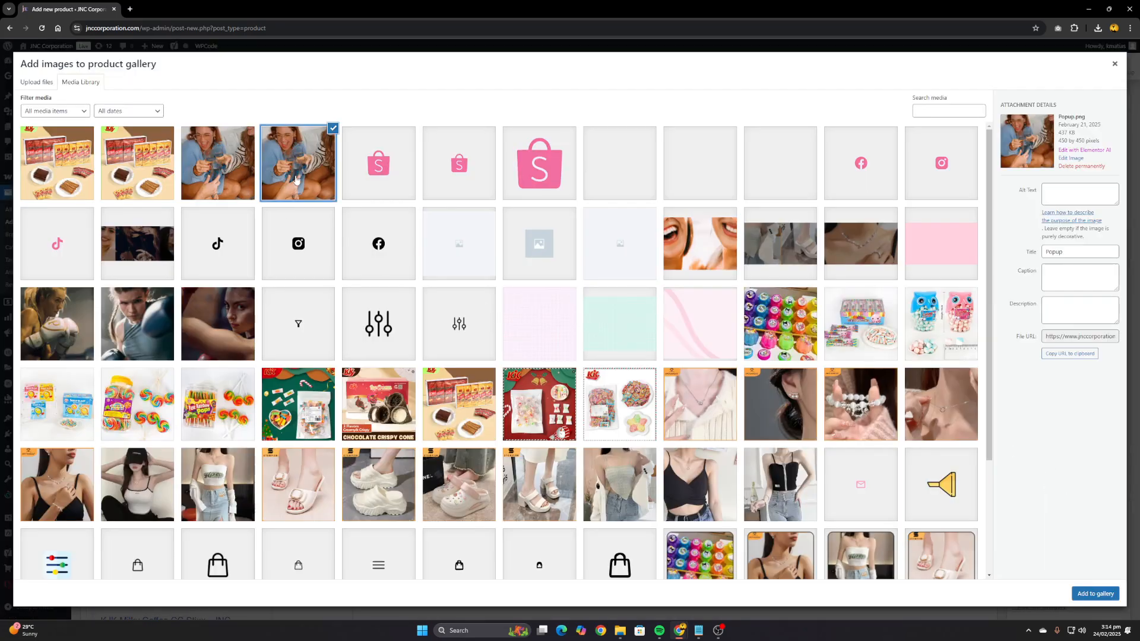
pyautogui.click(131, 162)
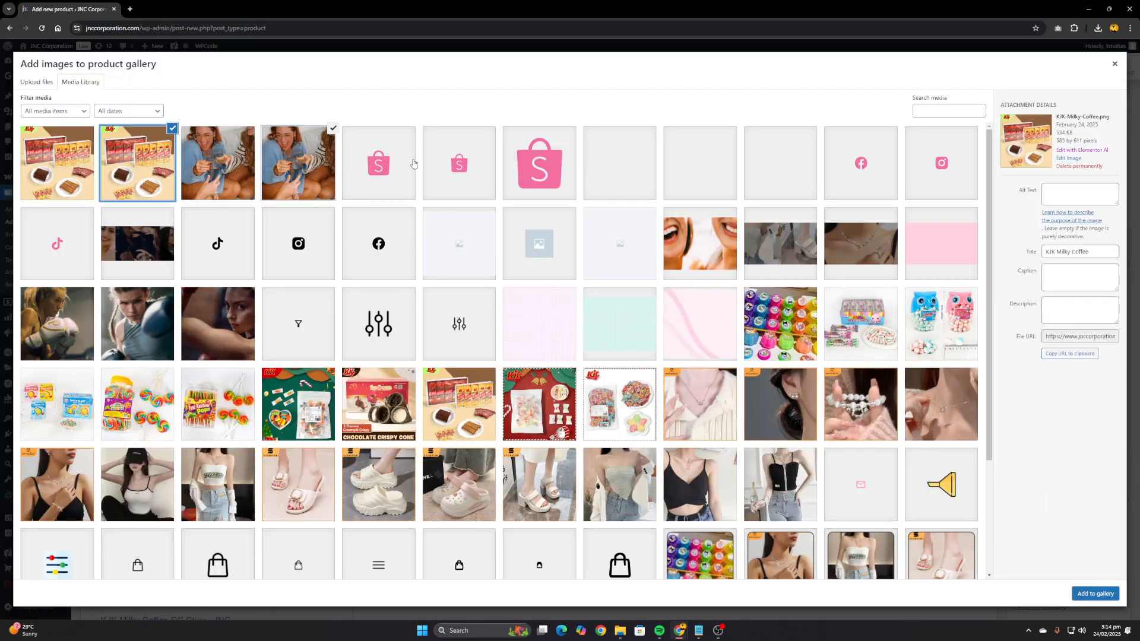
pyautogui.click(1081, 594)
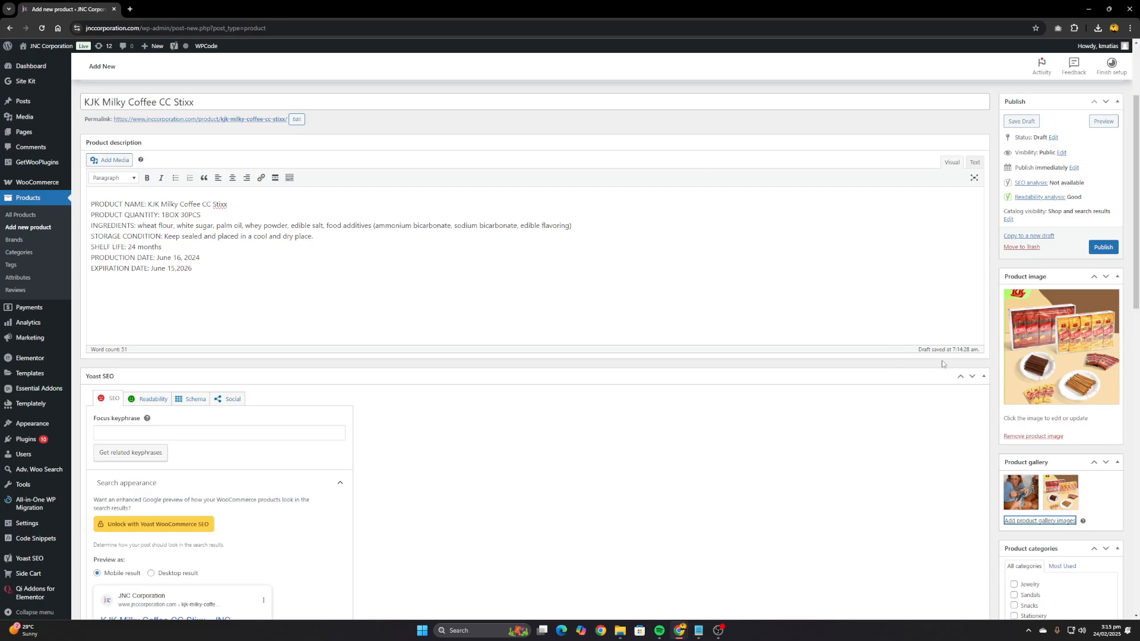
# Assign the product to the Snacks category
pyautogui.scroll(-1, 949, 416)
pyautogui.scroll(1, 949, 416)
pyautogui.scroll(-1, 885, 406)
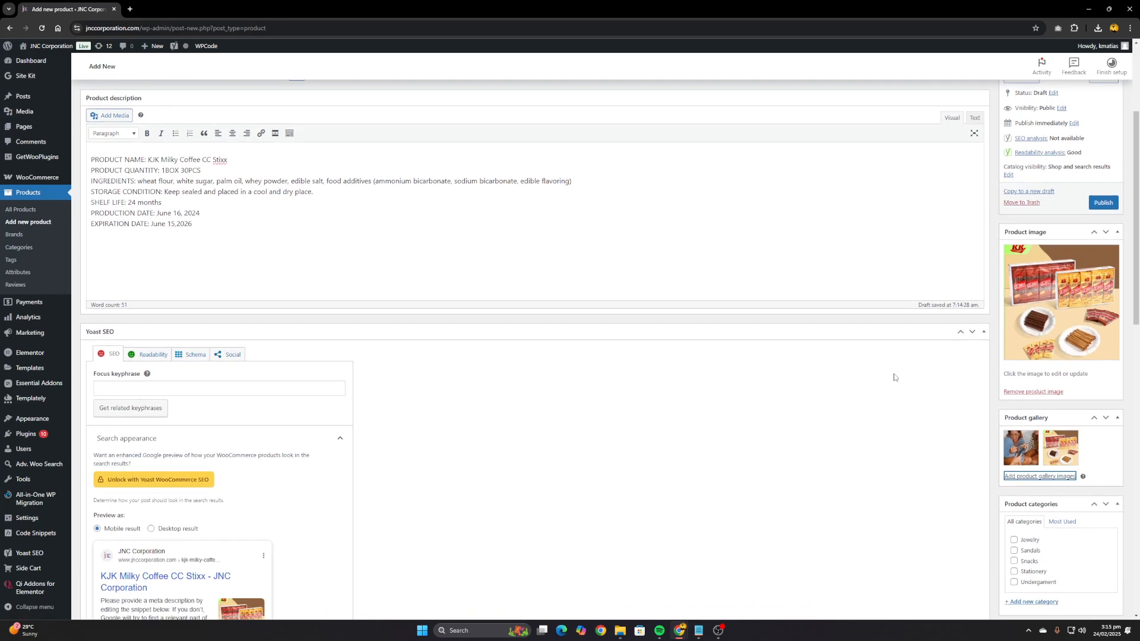
pyautogui.scroll(-1, 874, 419)
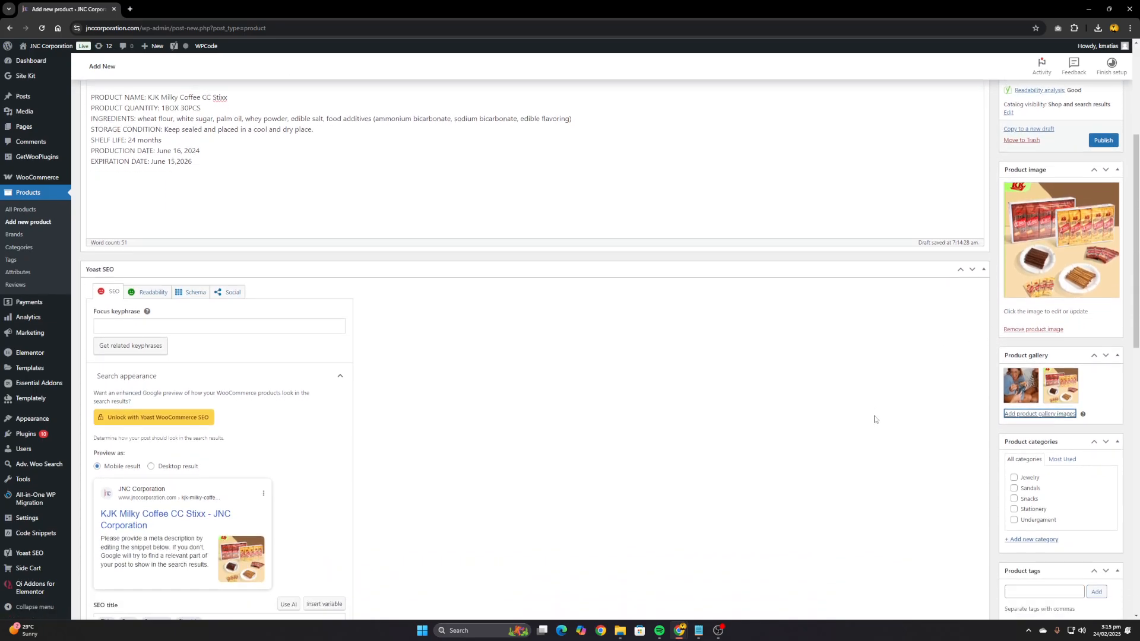
pyautogui.scroll(-1, 875, 420)
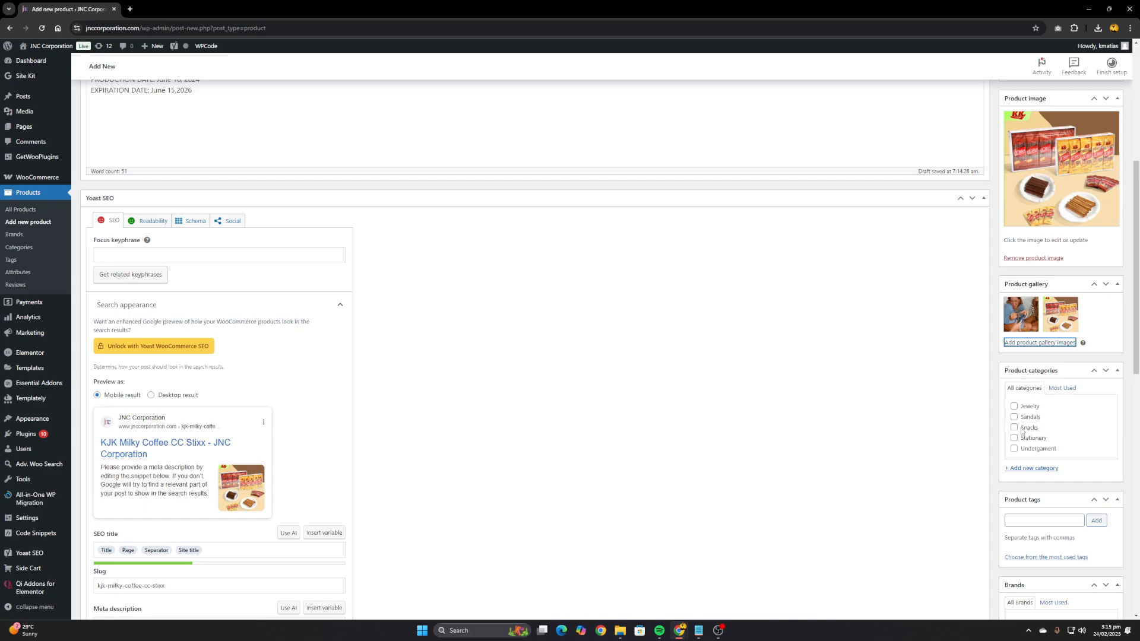
pyautogui.click(1015, 427)
# Add the existing tag KJK to the product
pyautogui.scroll(-1, 998, 423)
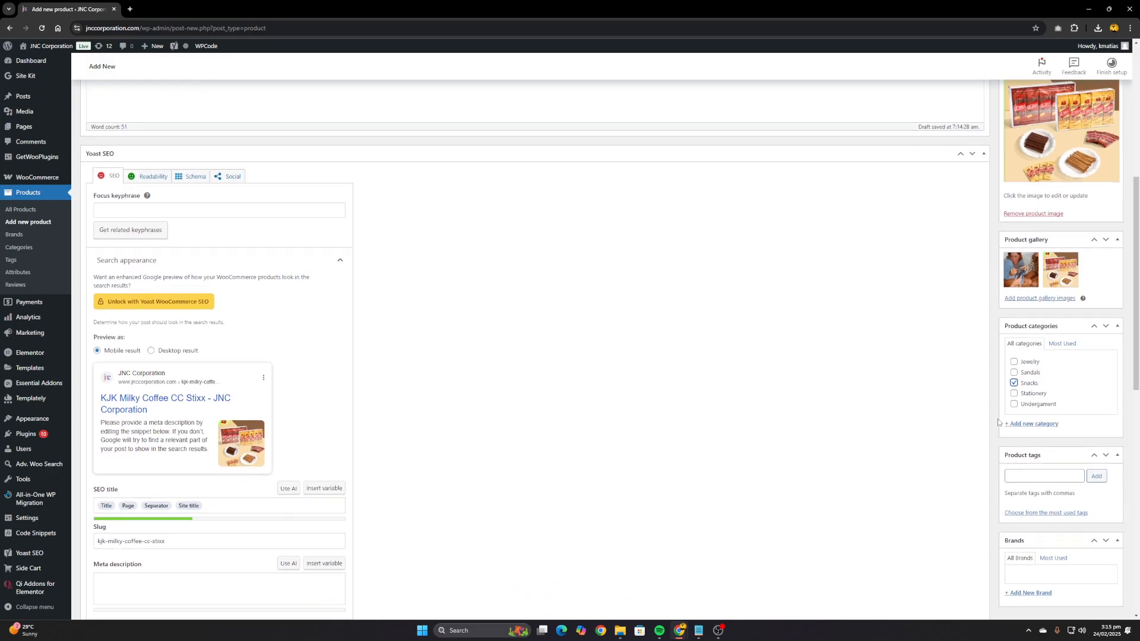
pyautogui.click(1021, 478)
pyautogui.scroll(3, 966, 336)
pyautogui.scroll(-2, 1032, 498)
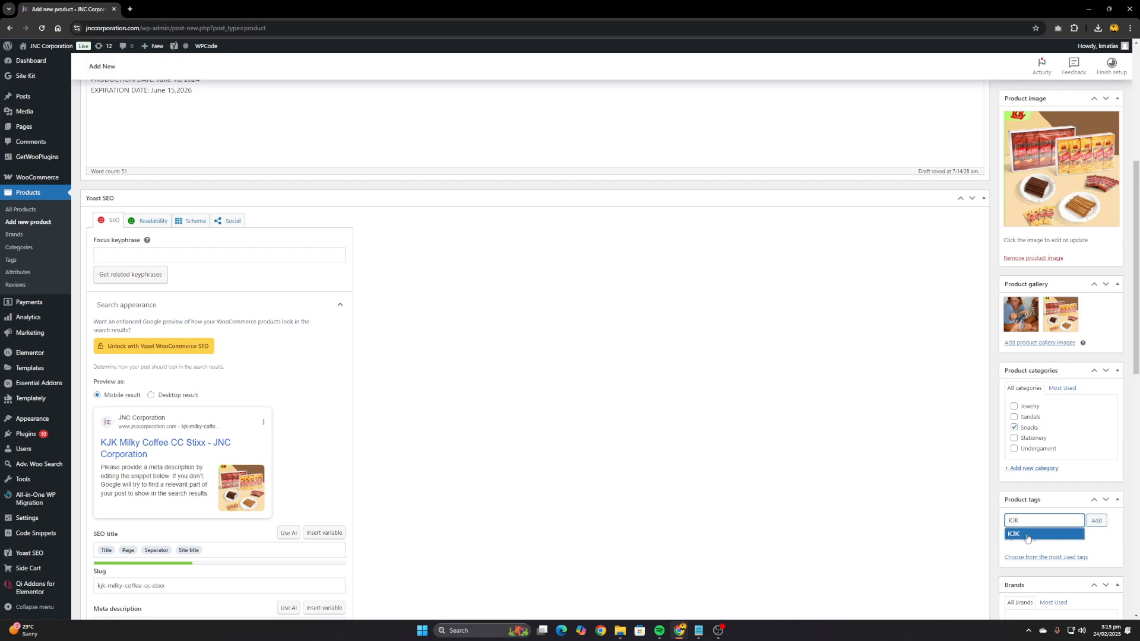
pyautogui.click(1027, 534)
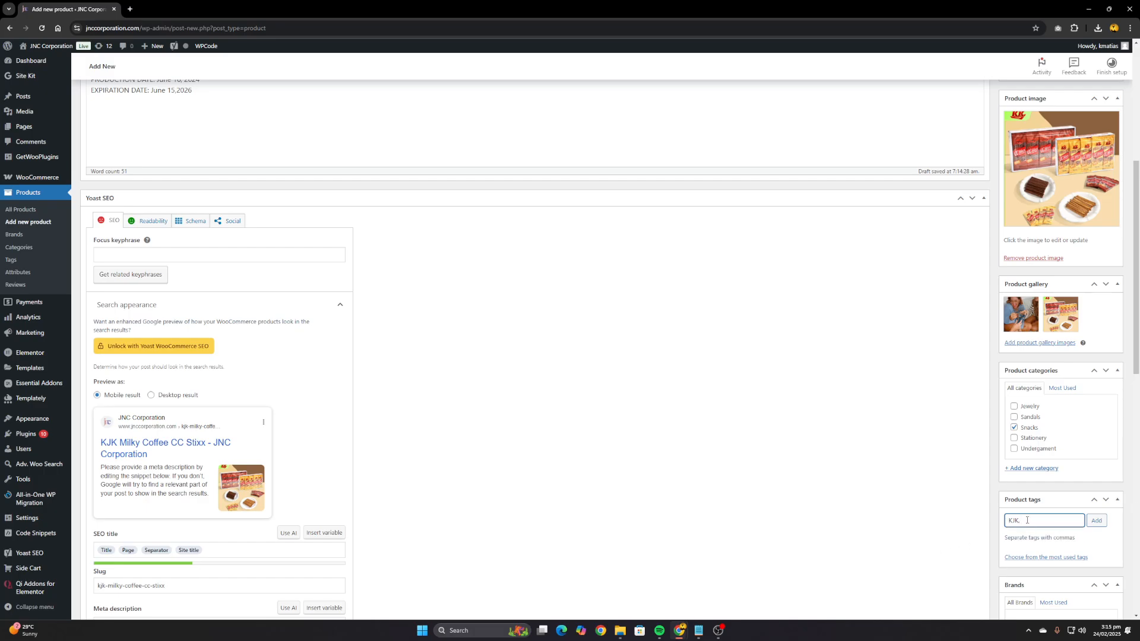
pyautogui.click(1096, 521)
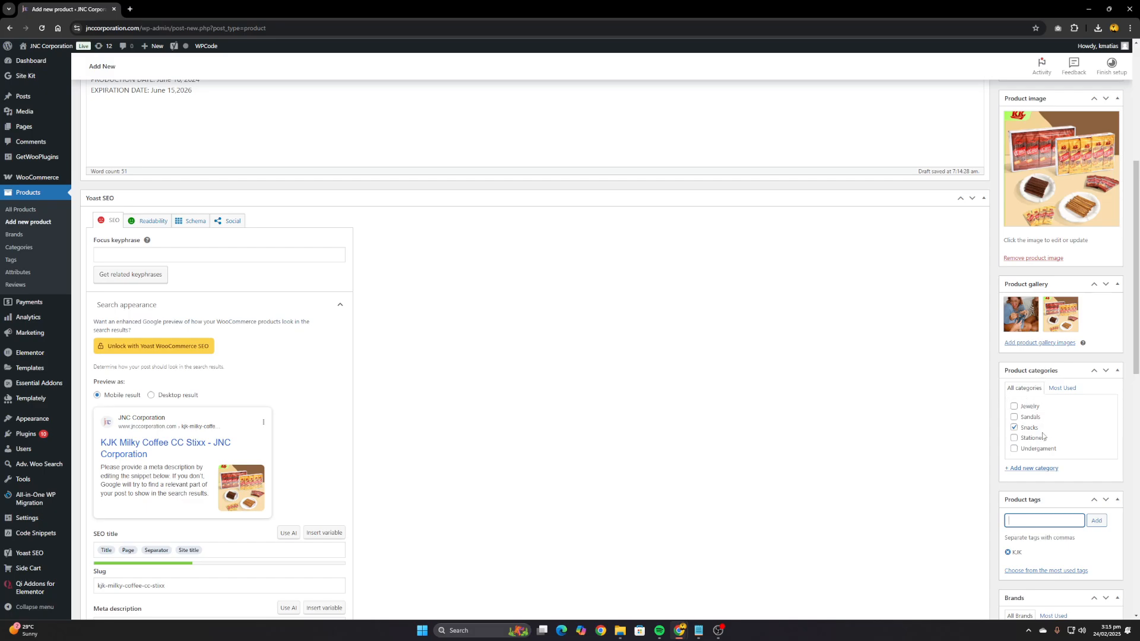
# Review the product form from the description and Yoast SEO settings down to the product data section
pyautogui.scroll(-1, 1041, 480)
pyautogui.scroll(-1, 1041, 480)
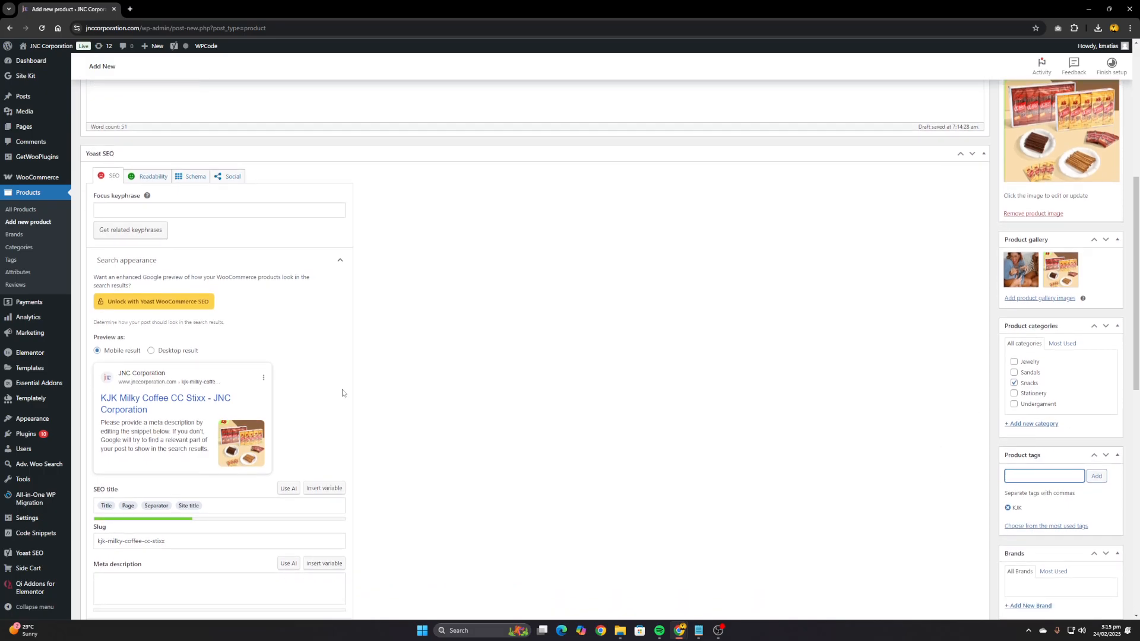
pyautogui.scroll(-5, 342, 392)
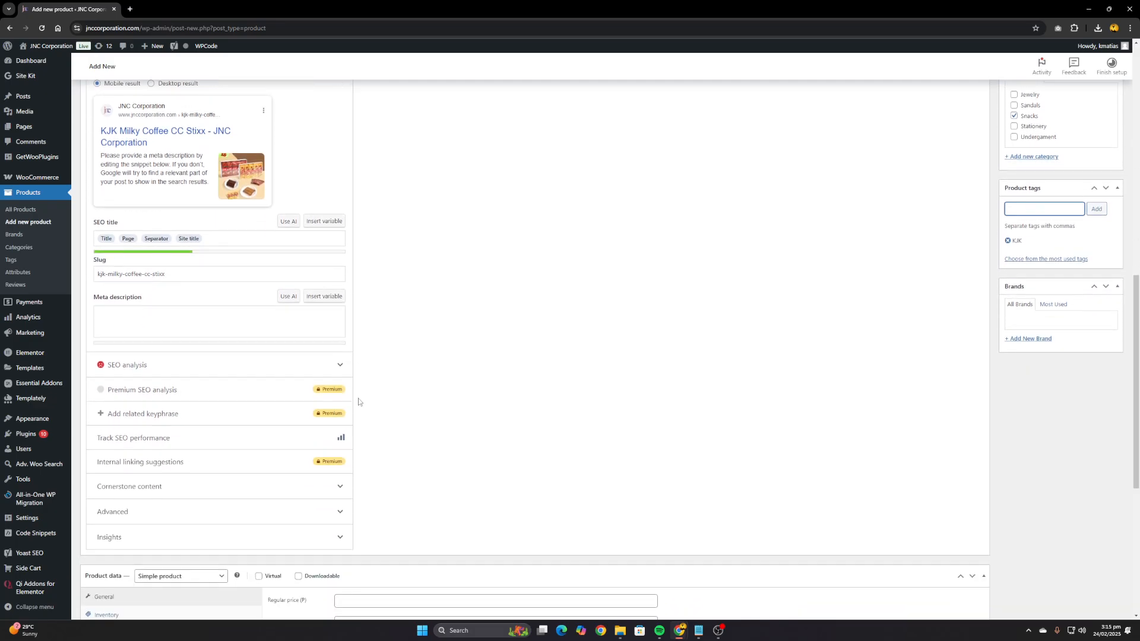
pyautogui.scroll(-5, 358, 402)
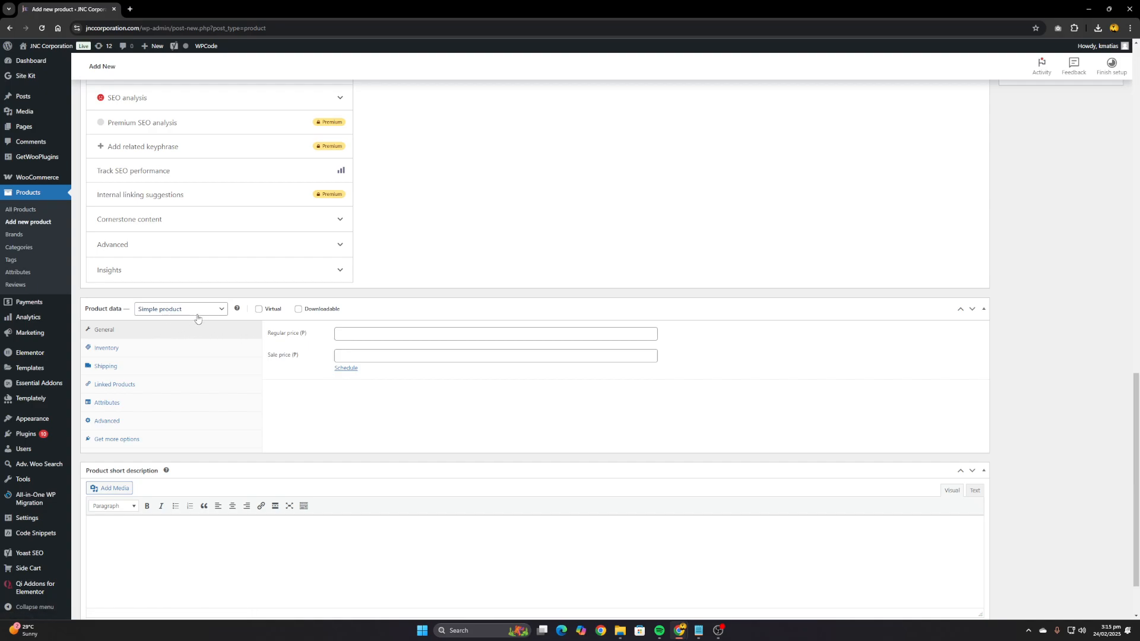
pyautogui.scroll(8, 409, 310)
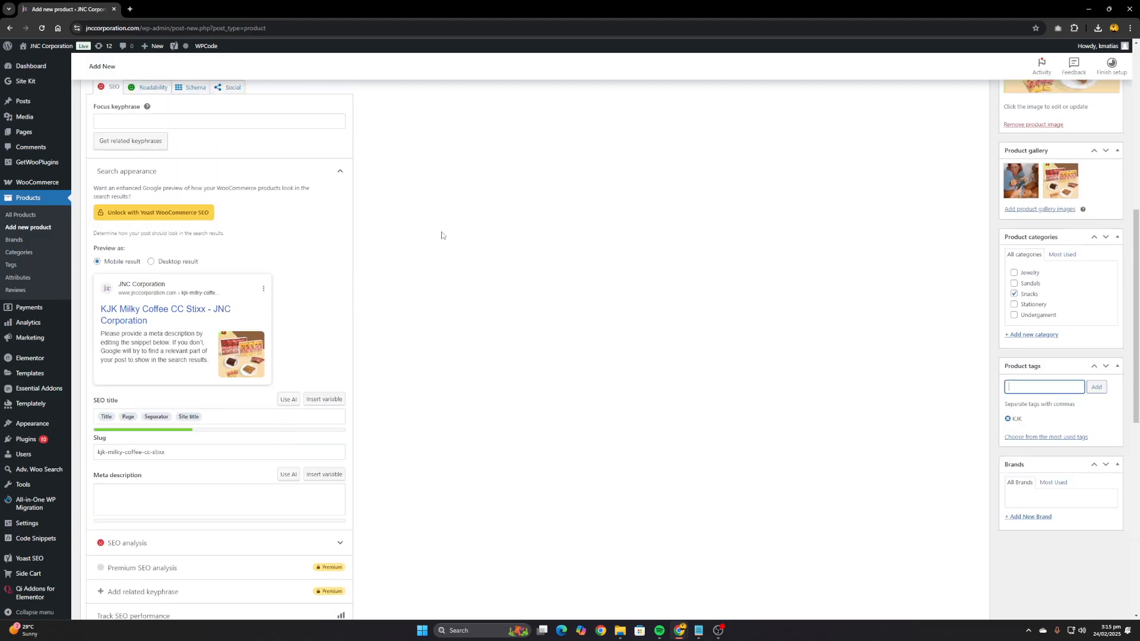
pyautogui.scroll(-5, 441, 235)
pyautogui.scroll(6, 434, 273)
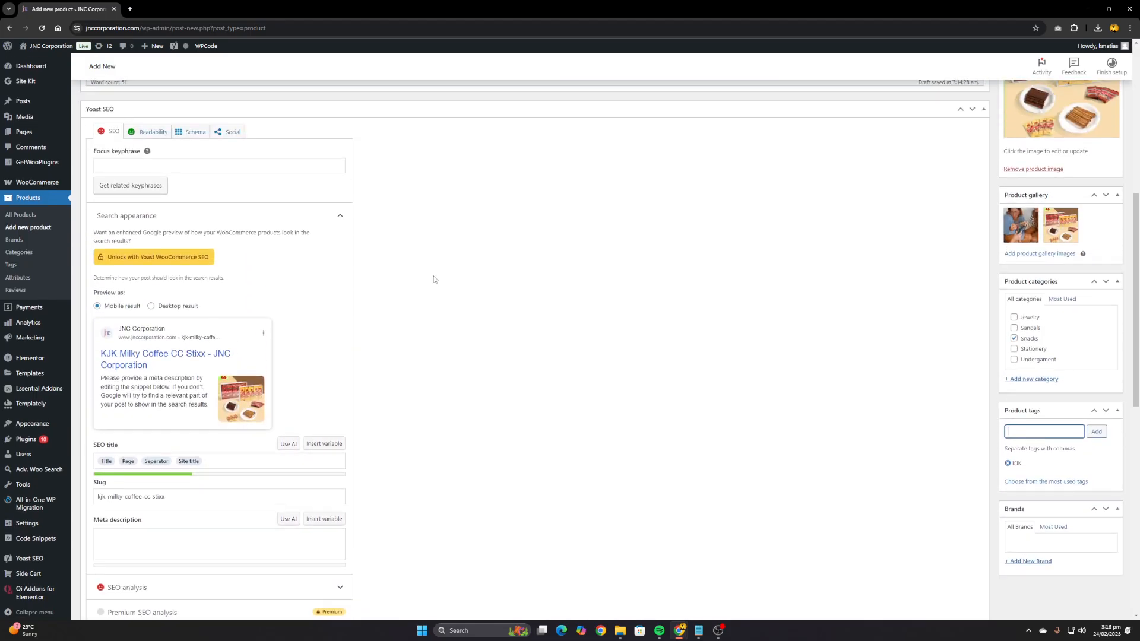
pyautogui.scroll(5, 433, 279)
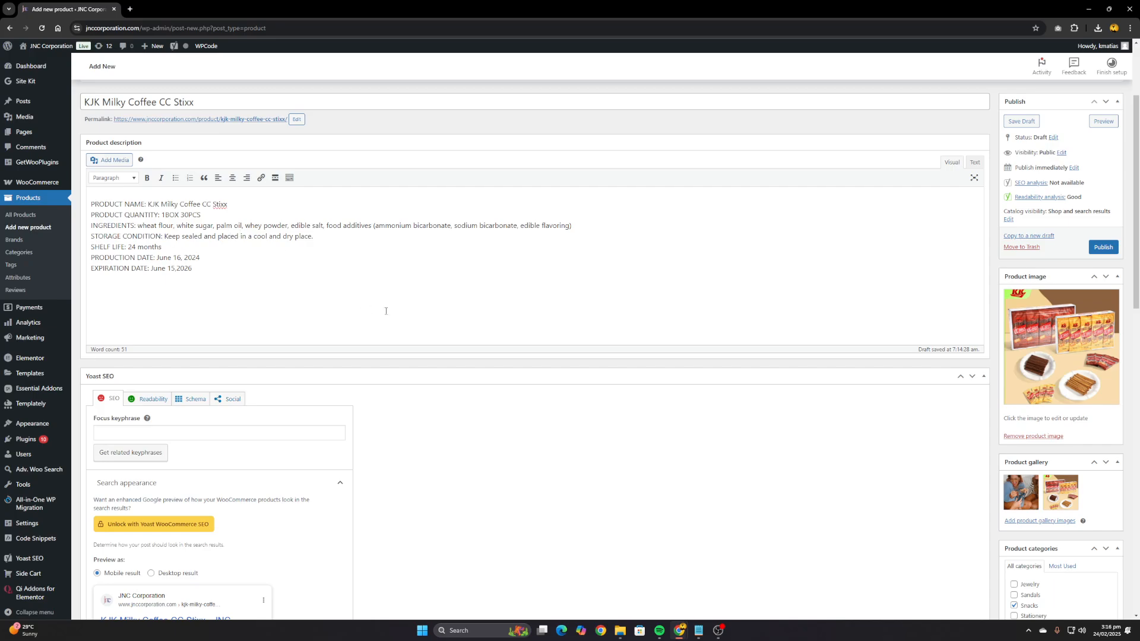
pyautogui.scroll(-10, 385, 312)
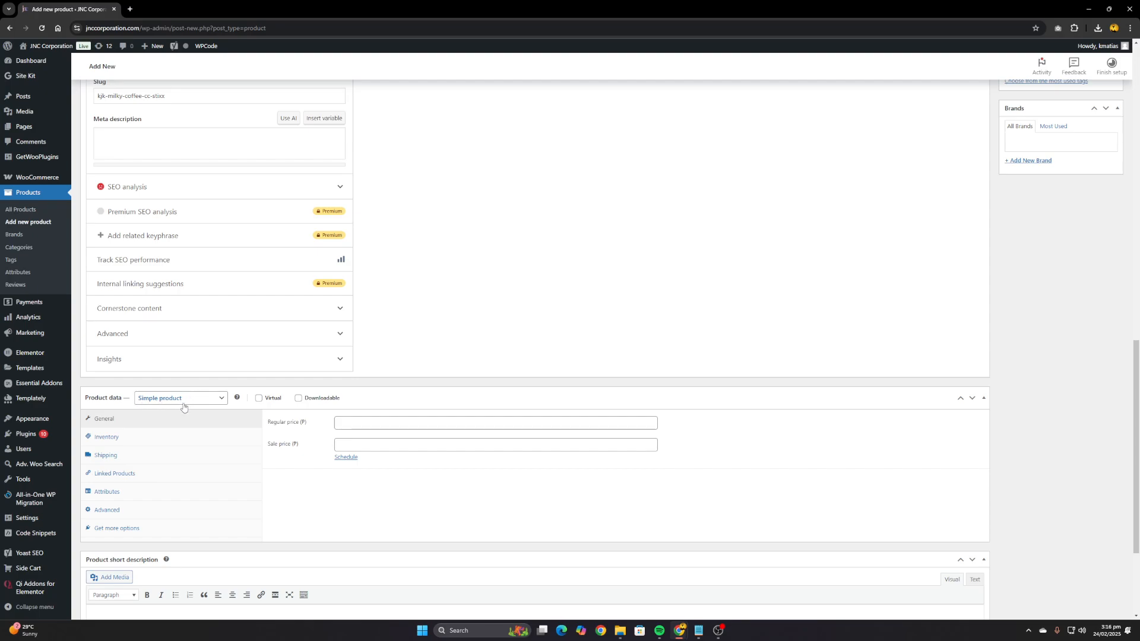
# Change the product type from simple to Variable product in the product data
pyautogui.click(195, 405)
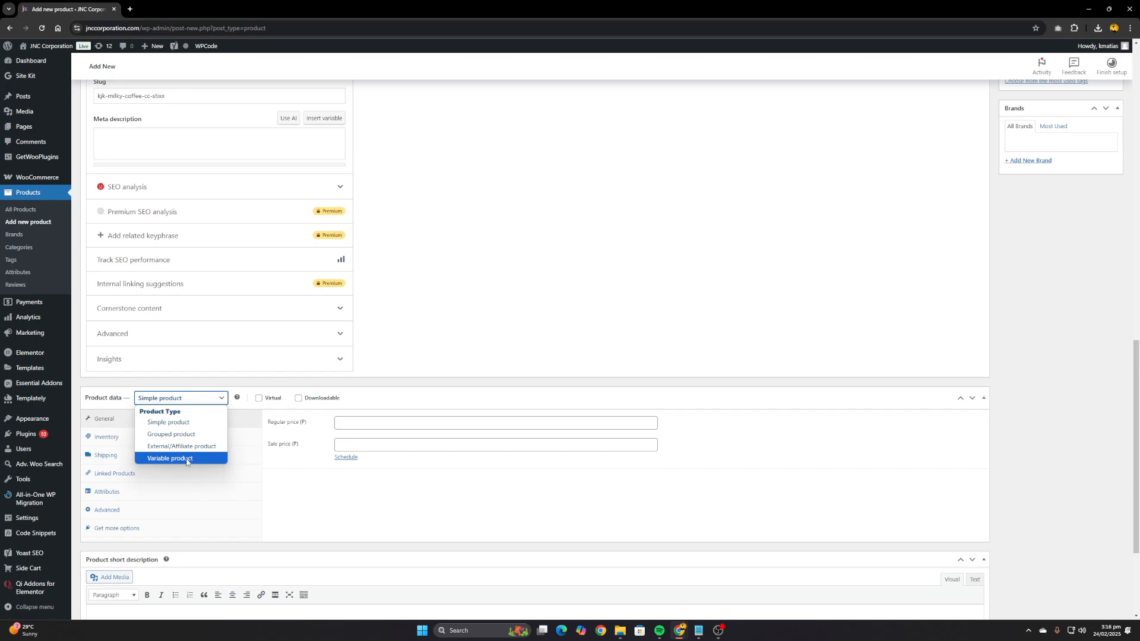
pyautogui.click(186, 458)
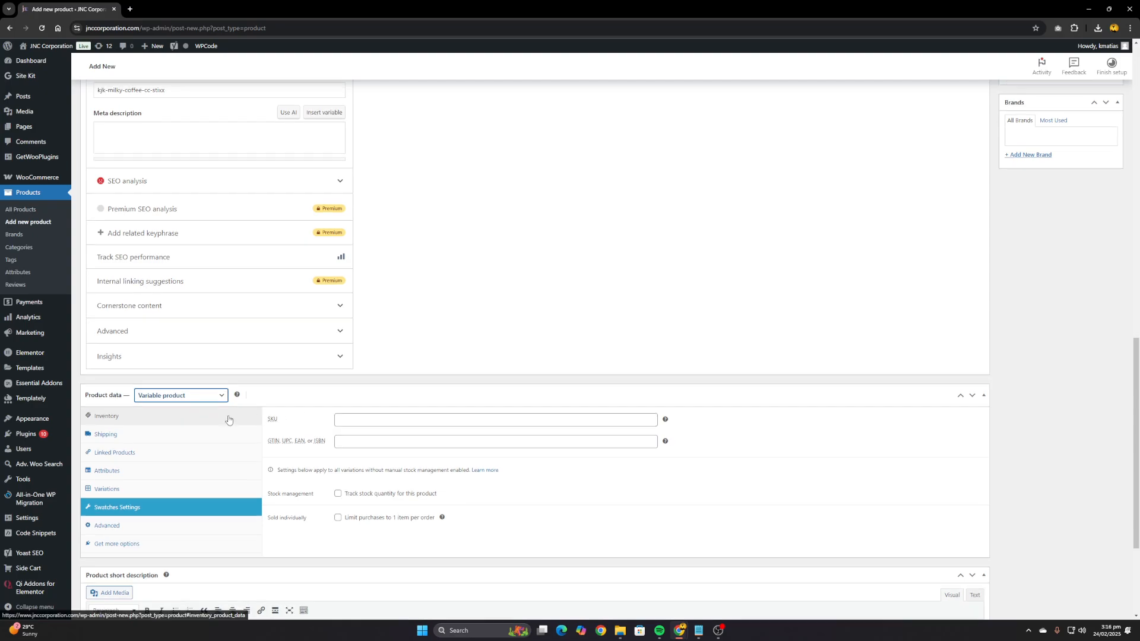
pyautogui.scroll(-1, 297, 398)
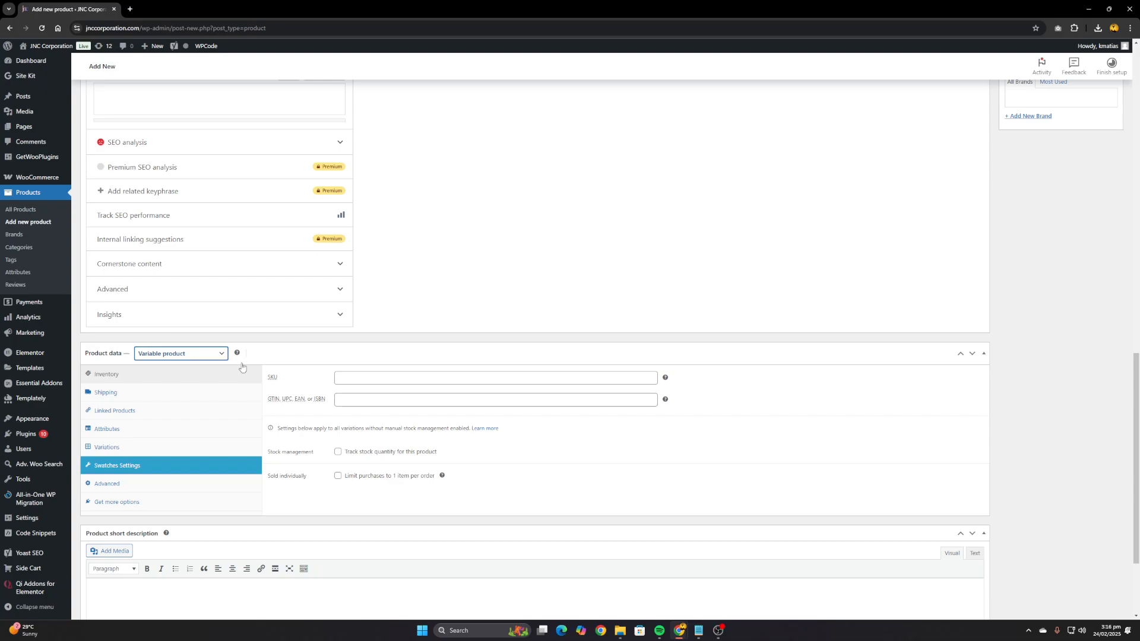
# Turn on stock quantity tracking for the product and set the quantity to 99, leaving the SKU empty
pyautogui.click(367, 379)
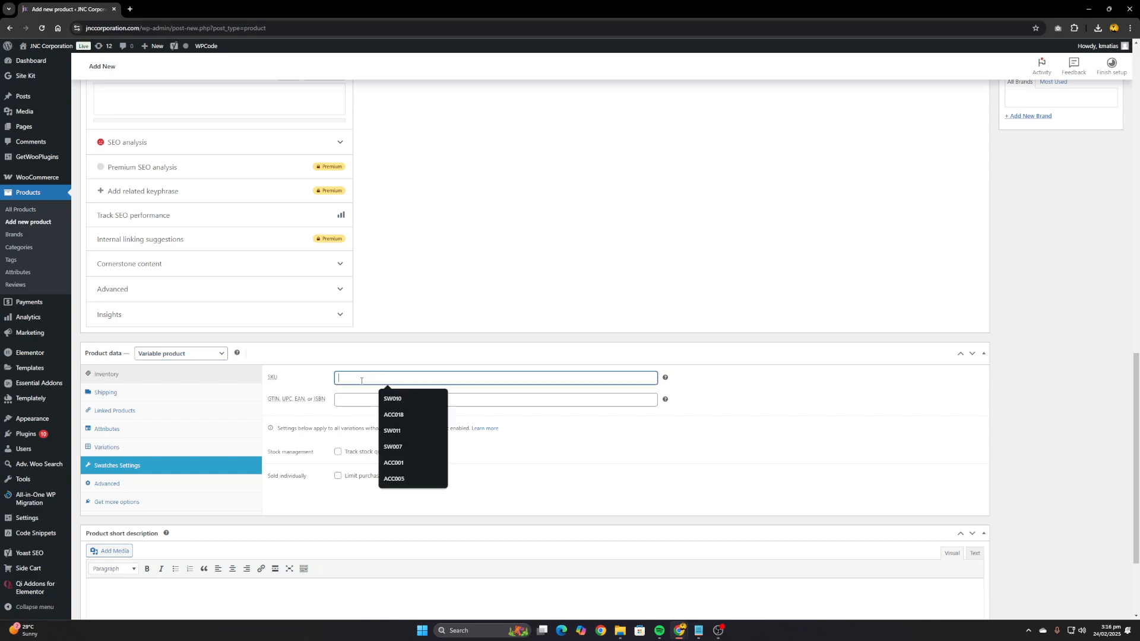
pyautogui.click(304, 391)
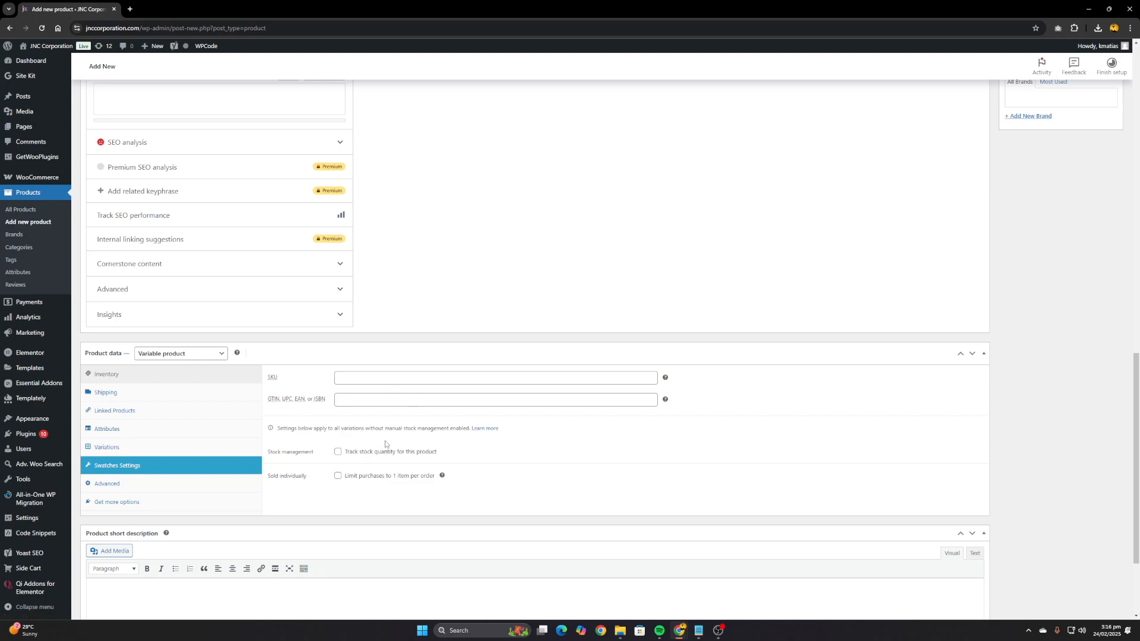
pyautogui.click(337, 453)
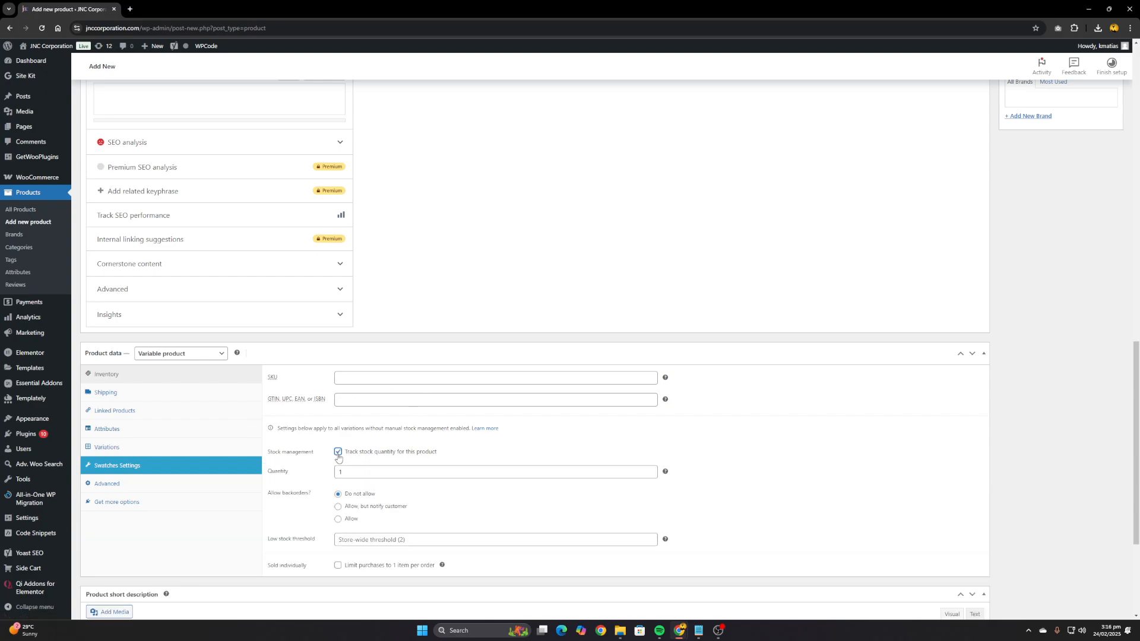
pyautogui.scroll(-1, 338, 457)
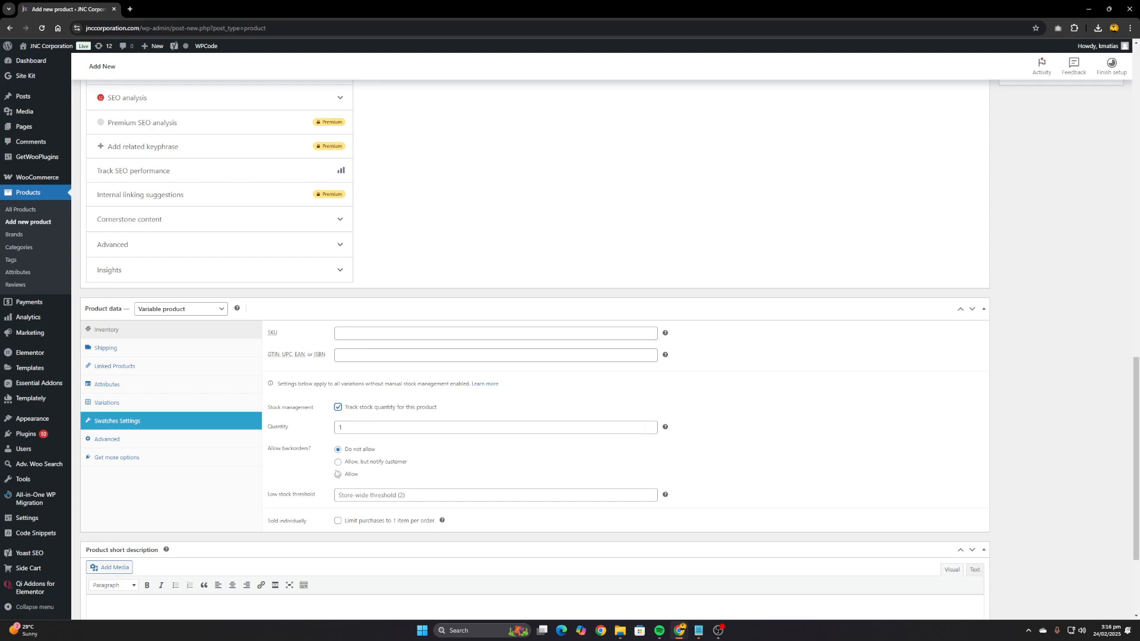
pyautogui.doubleClick(346, 425)
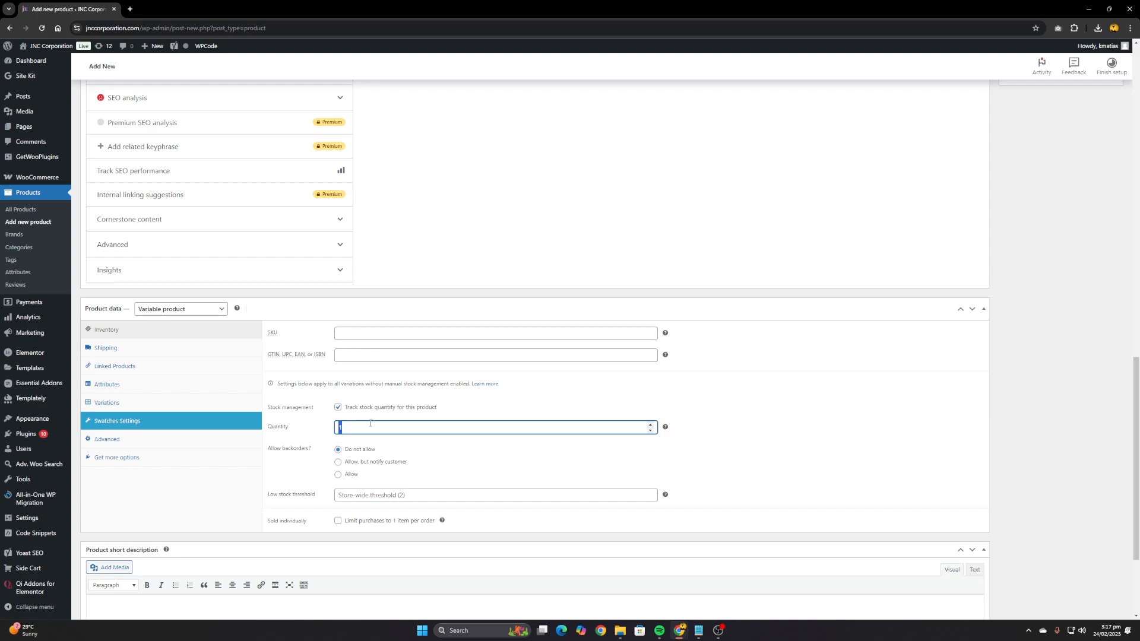
pyautogui.click(776, 424)
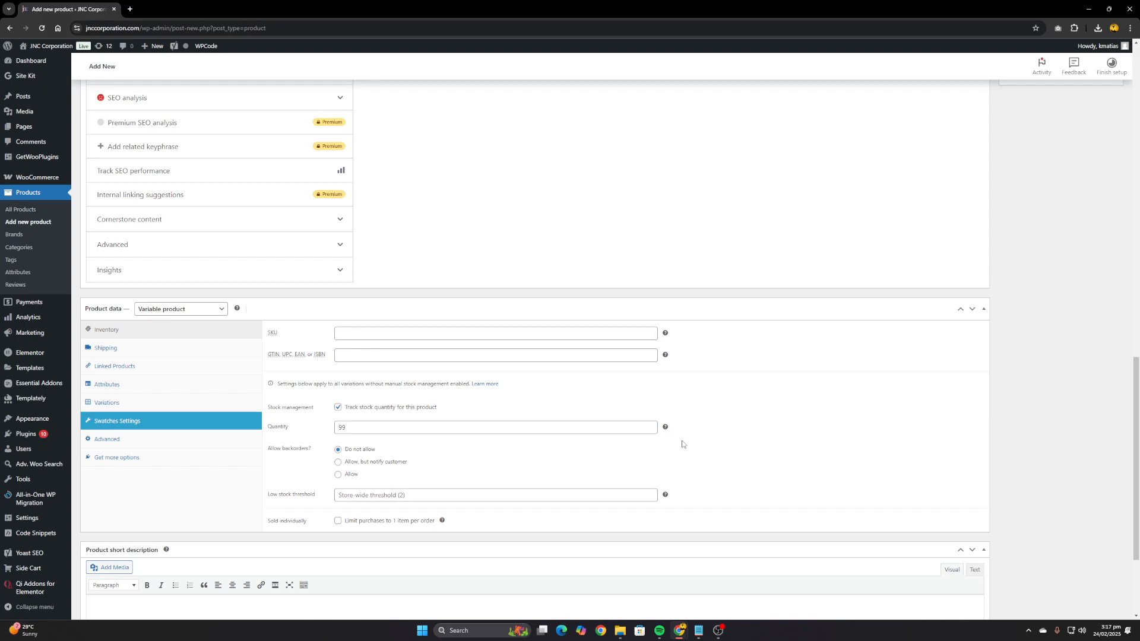
# Save the KJK Milky Coffee CC Stixx product as a draft
pyautogui.scroll(5, 707, 450)
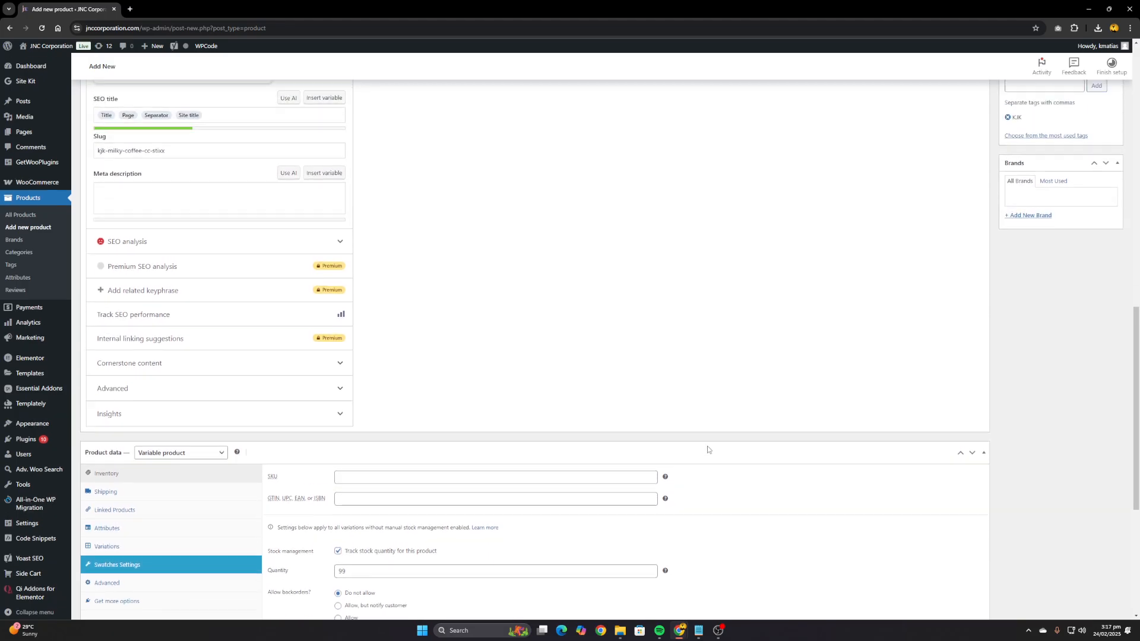
pyautogui.scroll(-6, 707, 450)
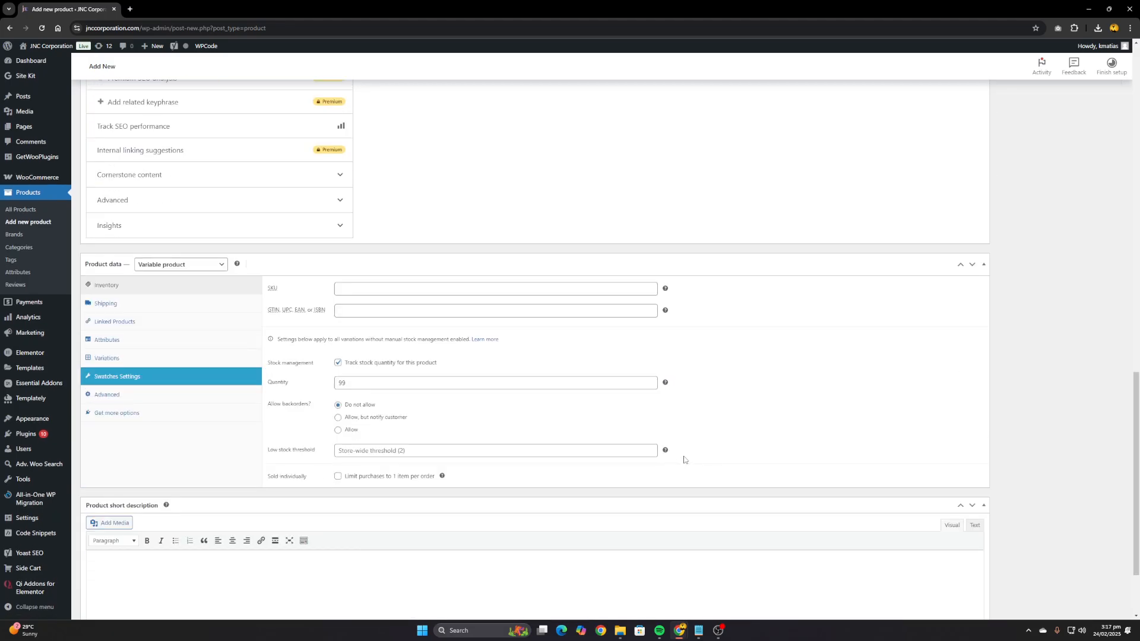
pyautogui.scroll(10, 807, 410)
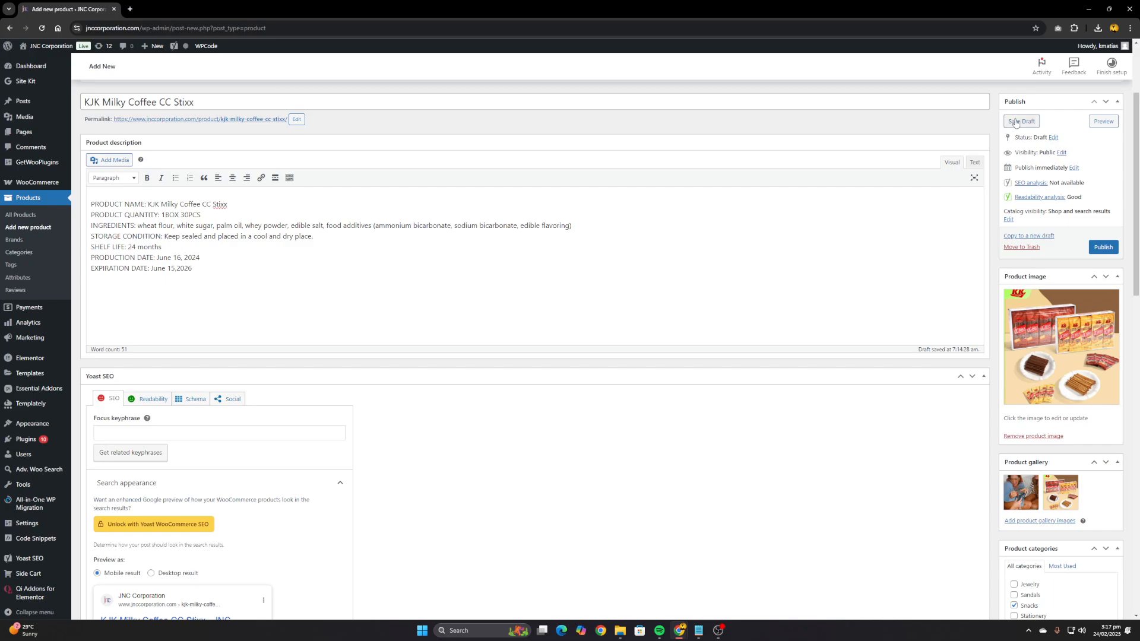
pyautogui.click(1015, 122)
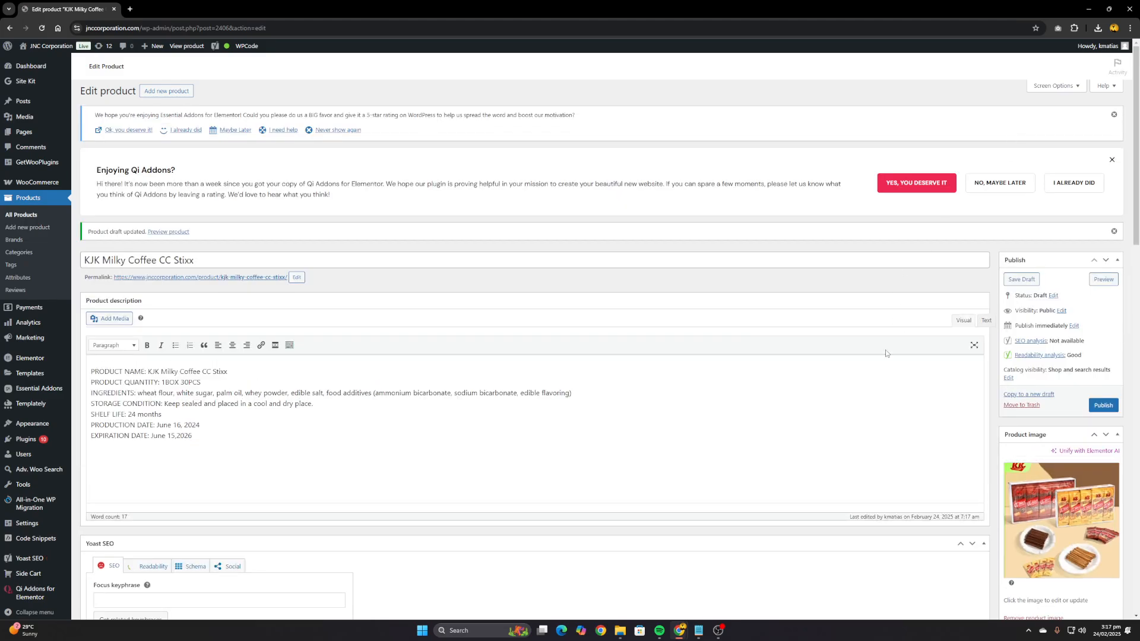
# Delete the existing Flavor attribute from the store's product attributes
pyautogui.scroll(-15, 422, 469)
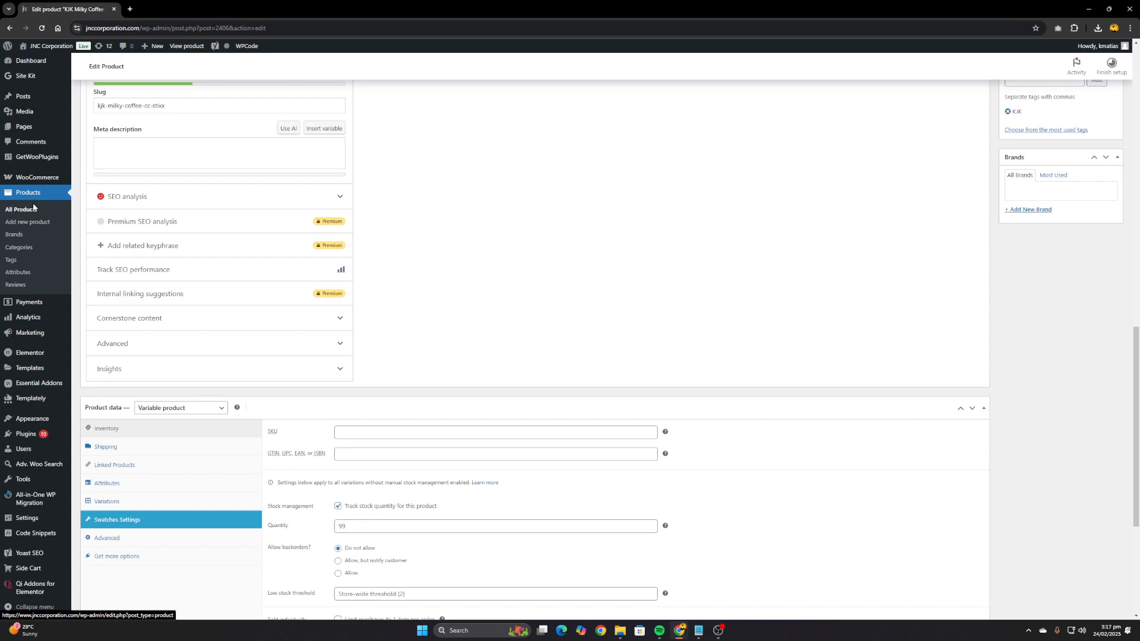
pyautogui.click(19, 279)
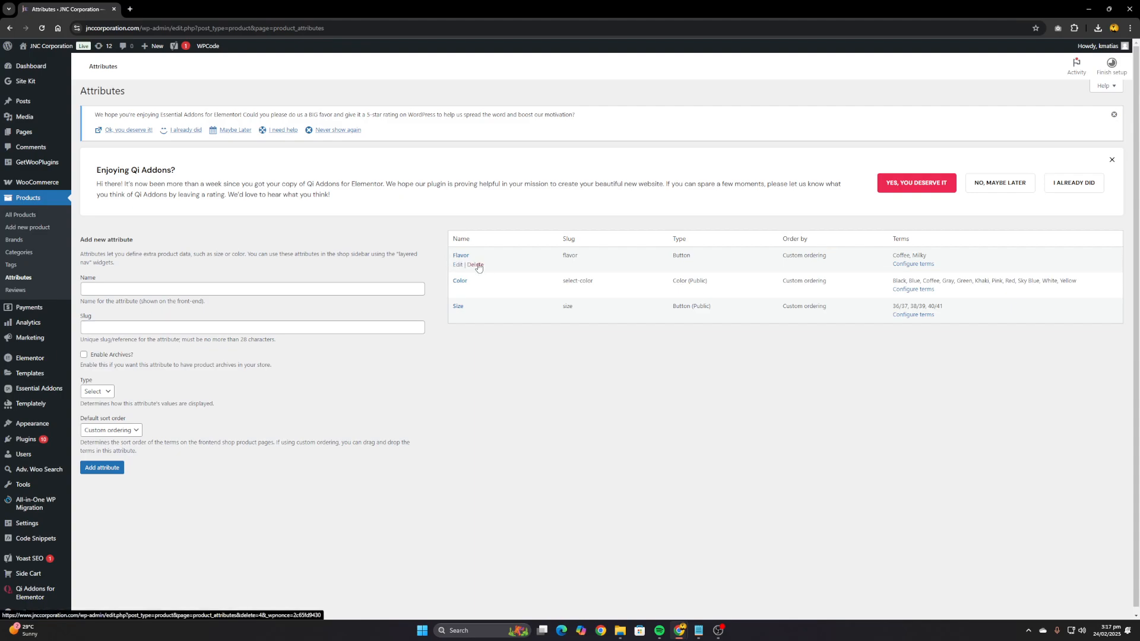
pyautogui.click(475, 264)
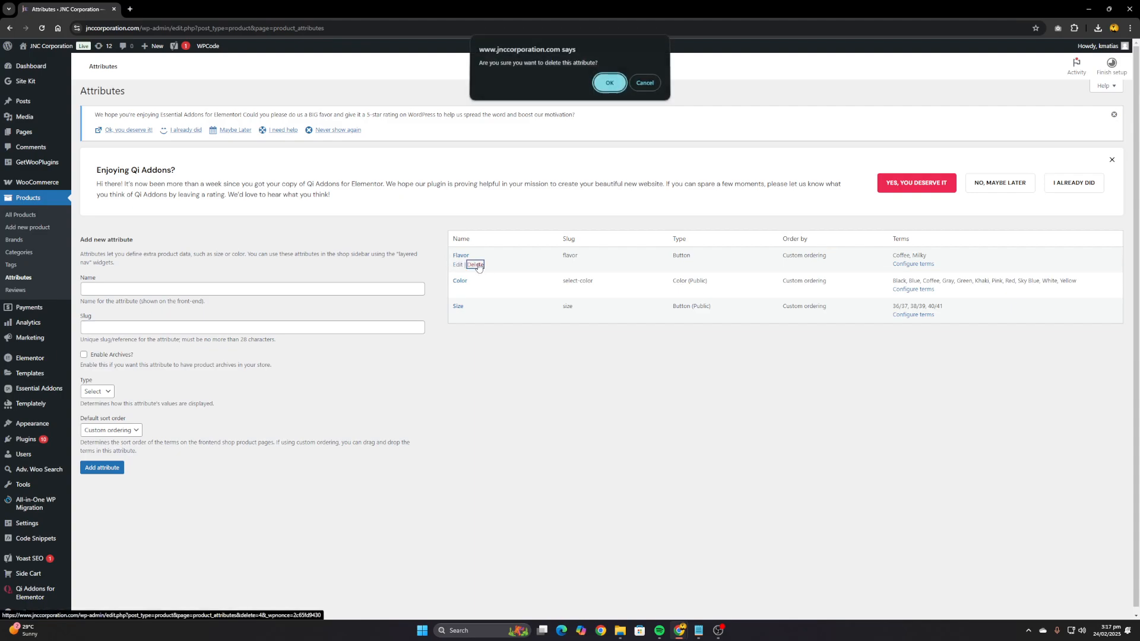
pyautogui.click(611, 84)
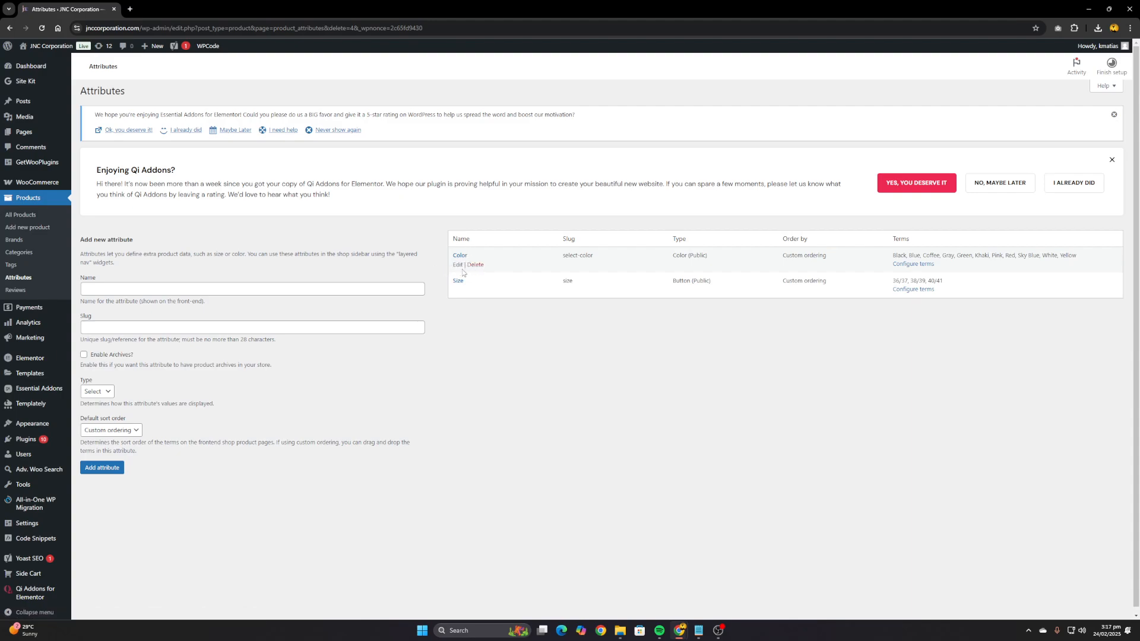
# Open the Color attribute's terms in a separate browser tab and delete the Sky Blue term
pyautogui.rightClick(907, 270)
pyautogui.click(939, 279)
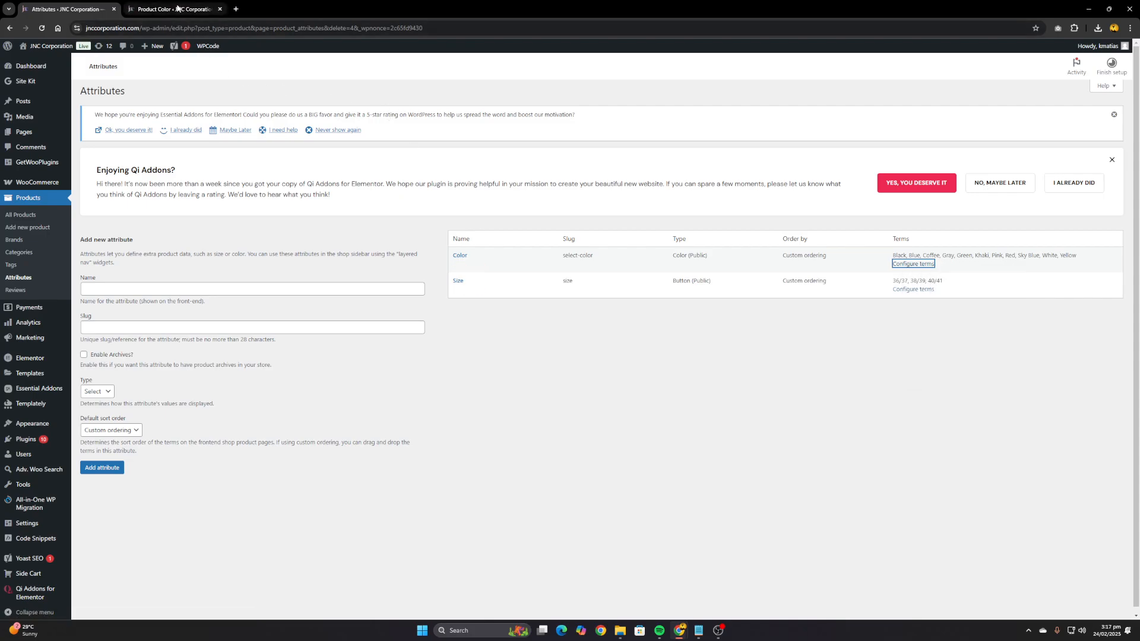
pyautogui.click(177, 8)
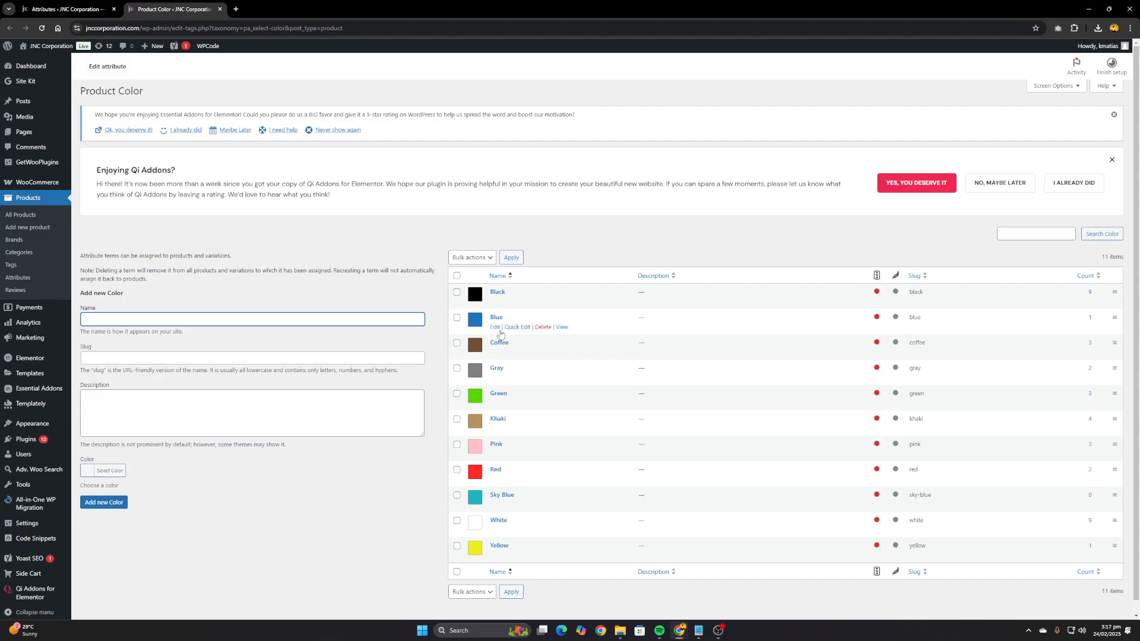
pyautogui.scroll(-1, 501, 334)
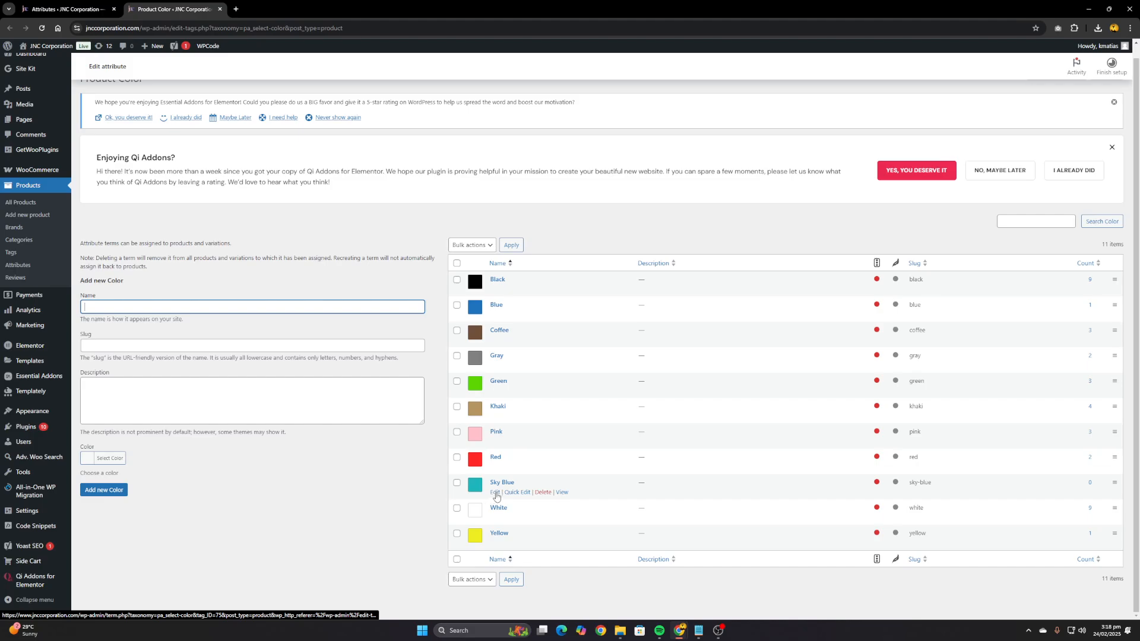
pyautogui.click(545, 493)
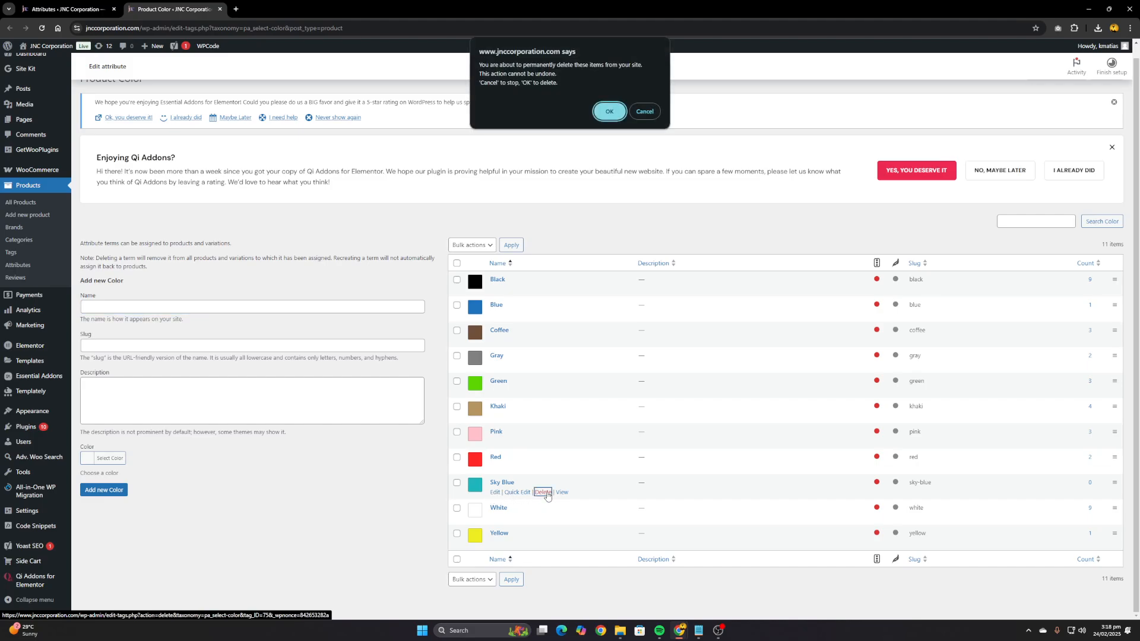
pyautogui.click(610, 111)
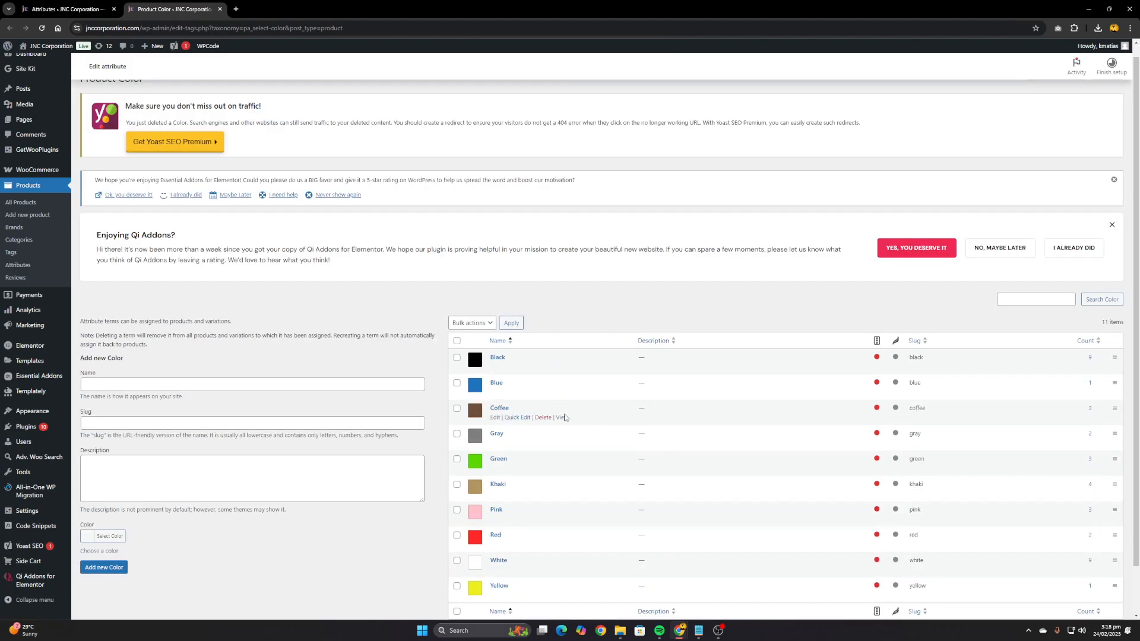
# Add a new Color term named Yellow Green with a matching yellowish-green swatch, leaving slug and description empty
pyautogui.scroll(-1, 252, 406)
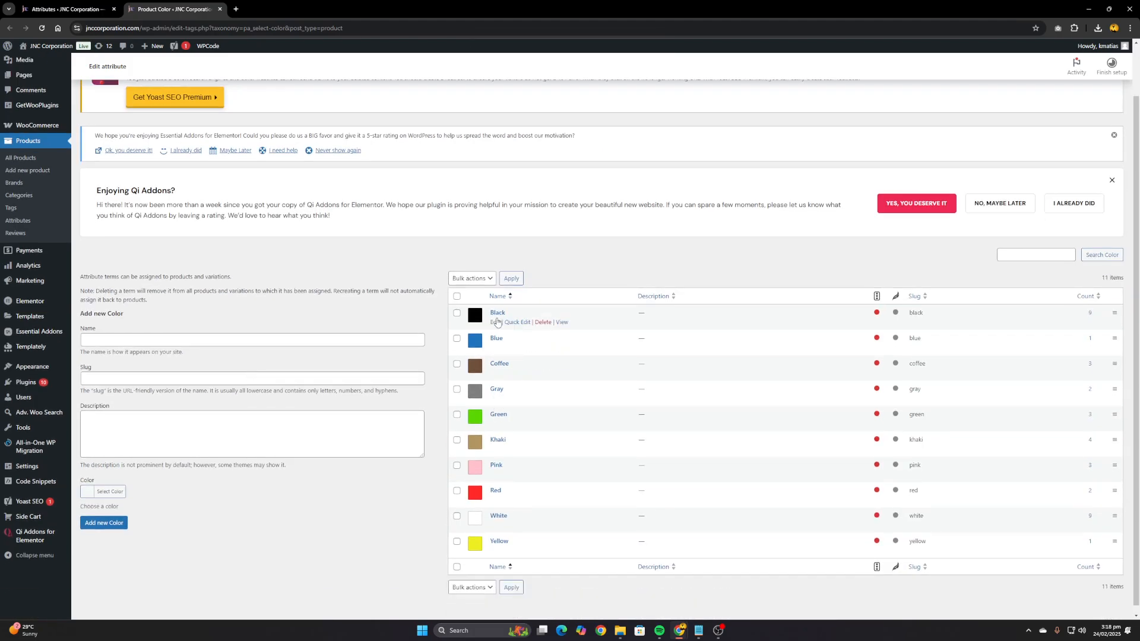
pyautogui.click(125, 342)
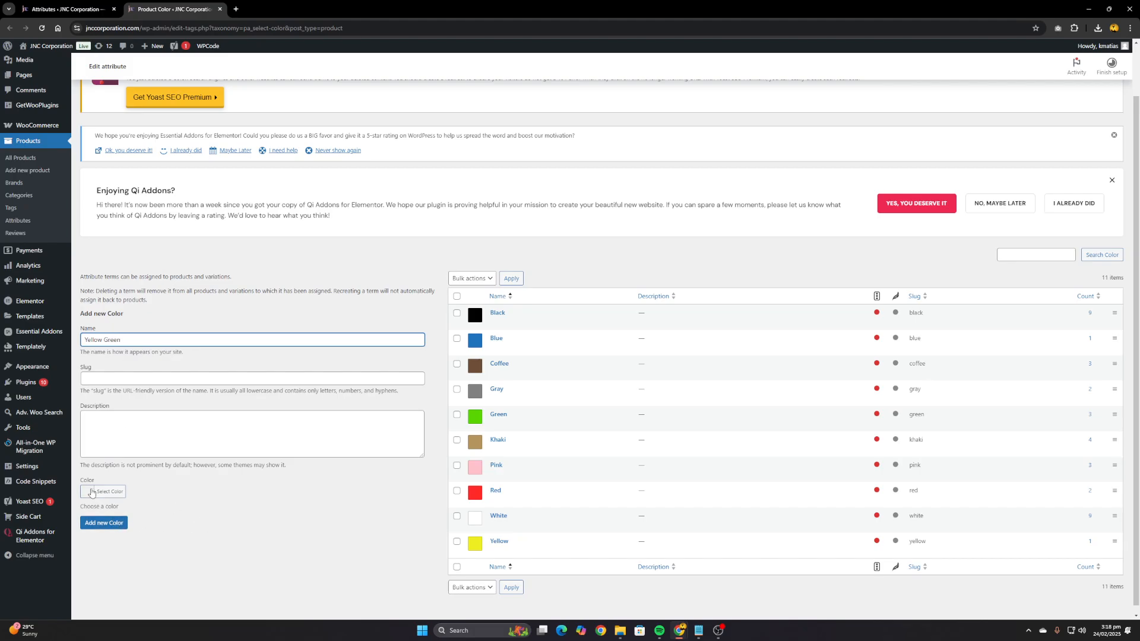
pyautogui.click(92, 492)
pyautogui.click(142, 595)
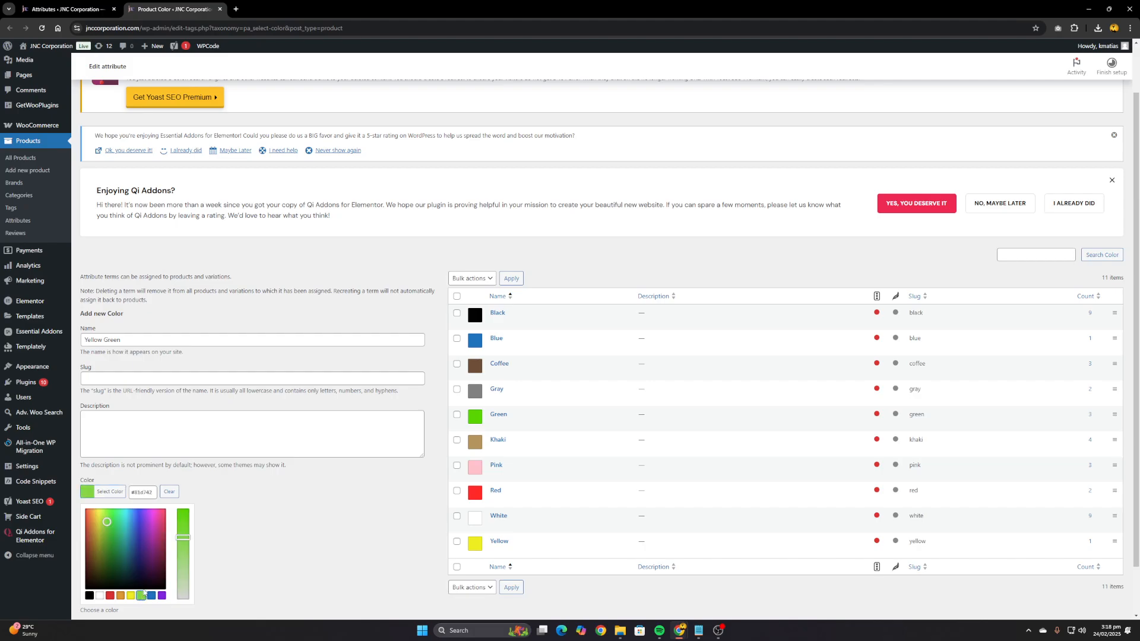
pyautogui.moveTo(107, 522); pyautogui.dragTo(102, 522)
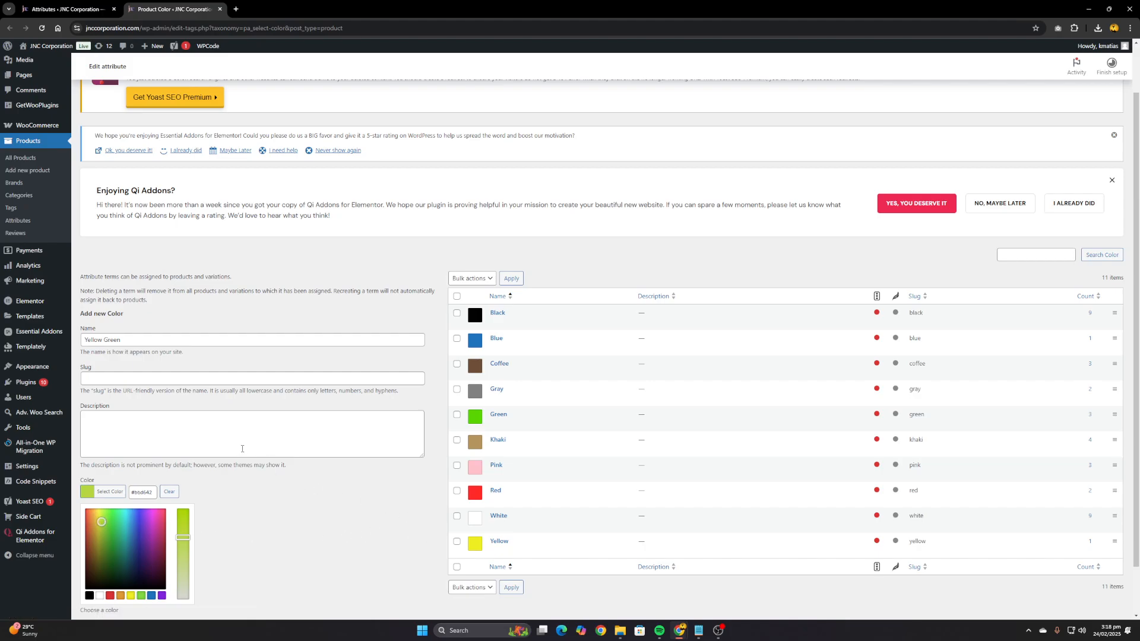
pyautogui.click(210, 439)
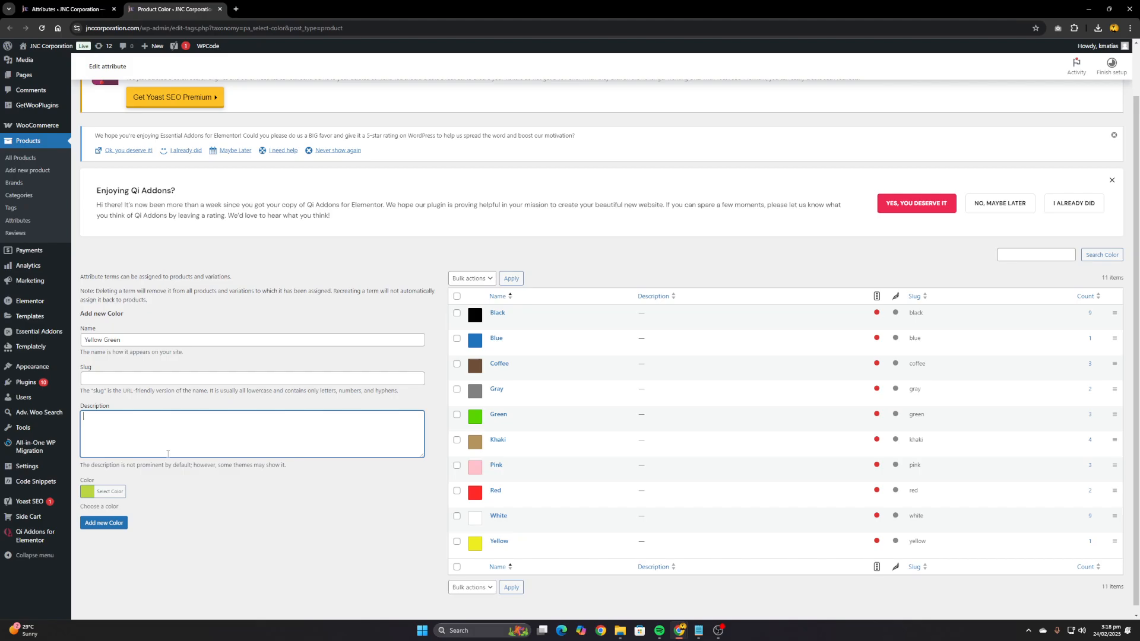
pyautogui.click(115, 528)
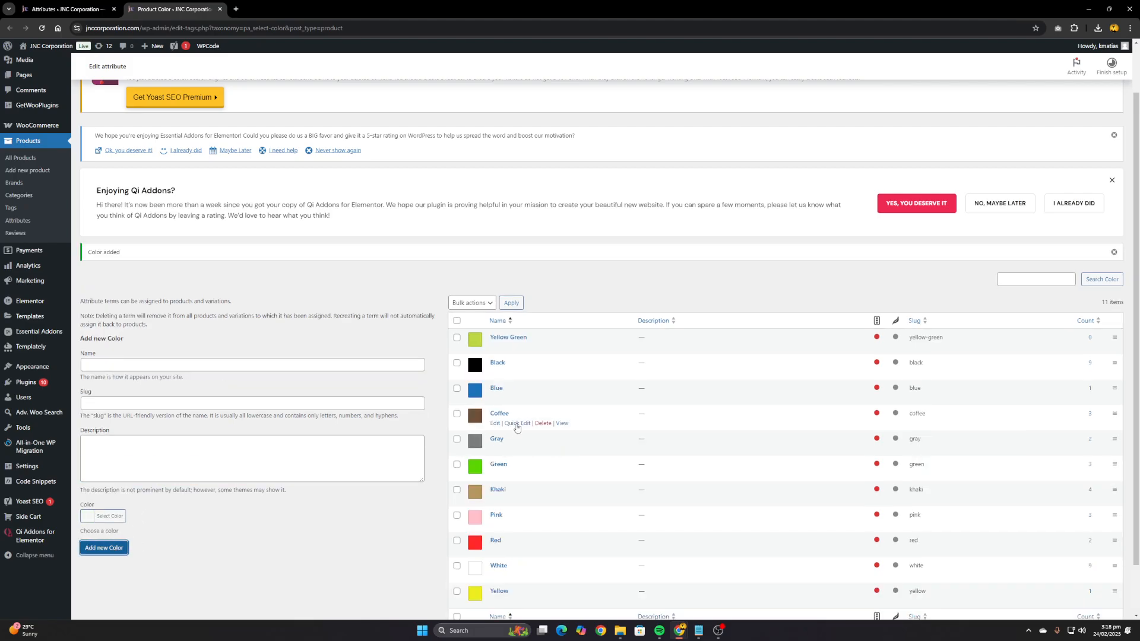
# Examine the list of Color terms and their swatches, from Yellow Green down to Yellow
pyautogui.scroll(-1, 494, 365)
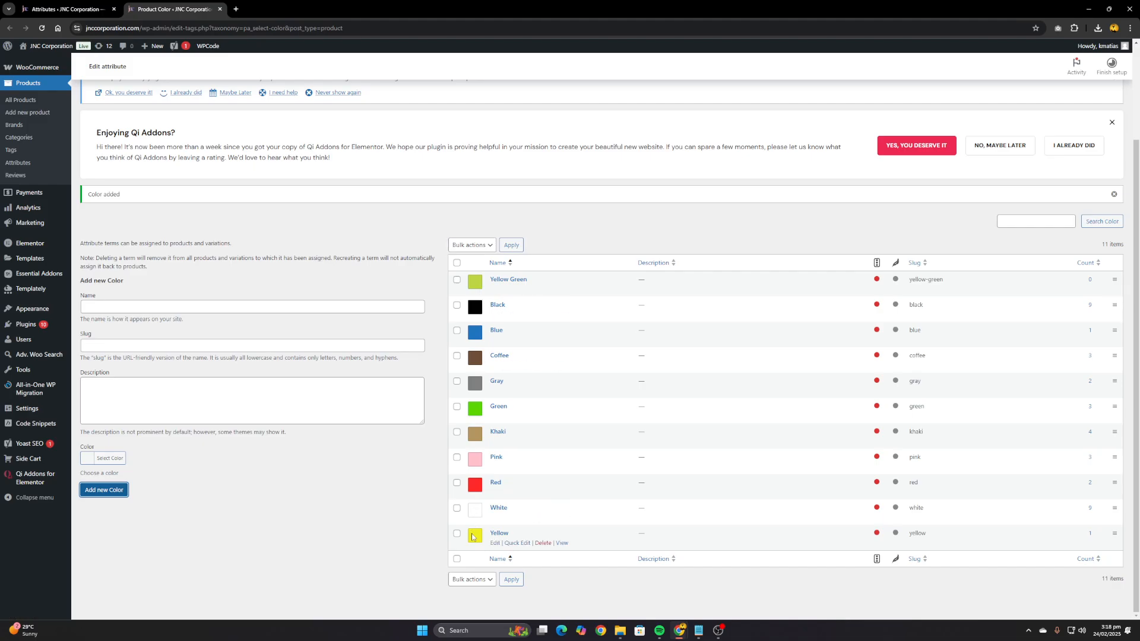
pyautogui.scroll(1, 495, 405)
pyautogui.scroll(1, 495, 405)
pyautogui.scroll(-1, 433, 401)
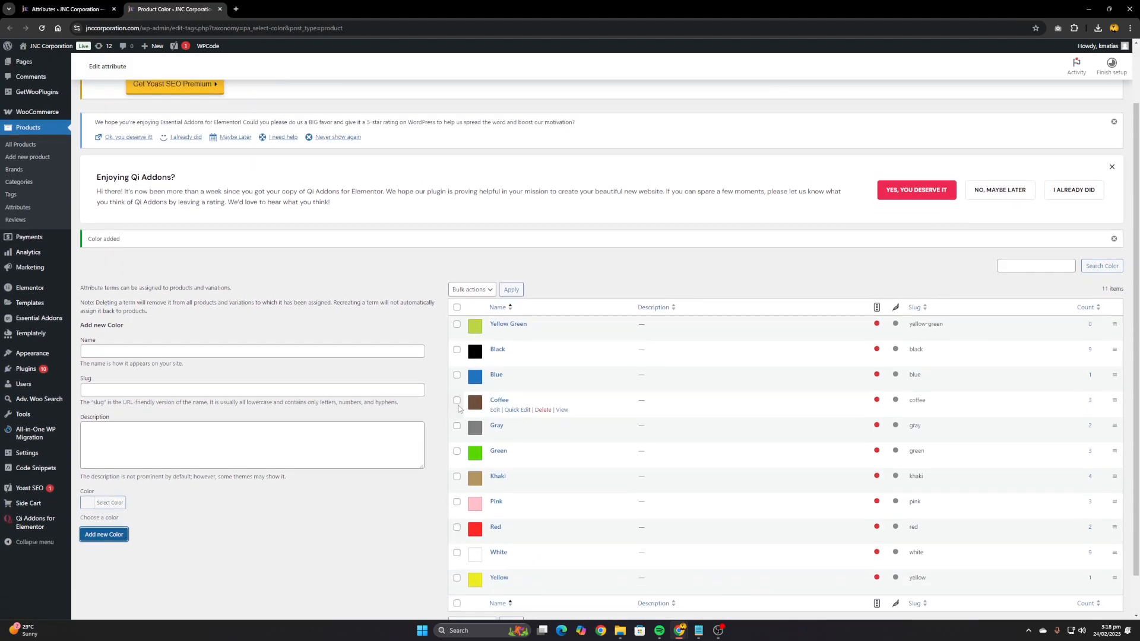
pyautogui.scroll(2, 646, 345)
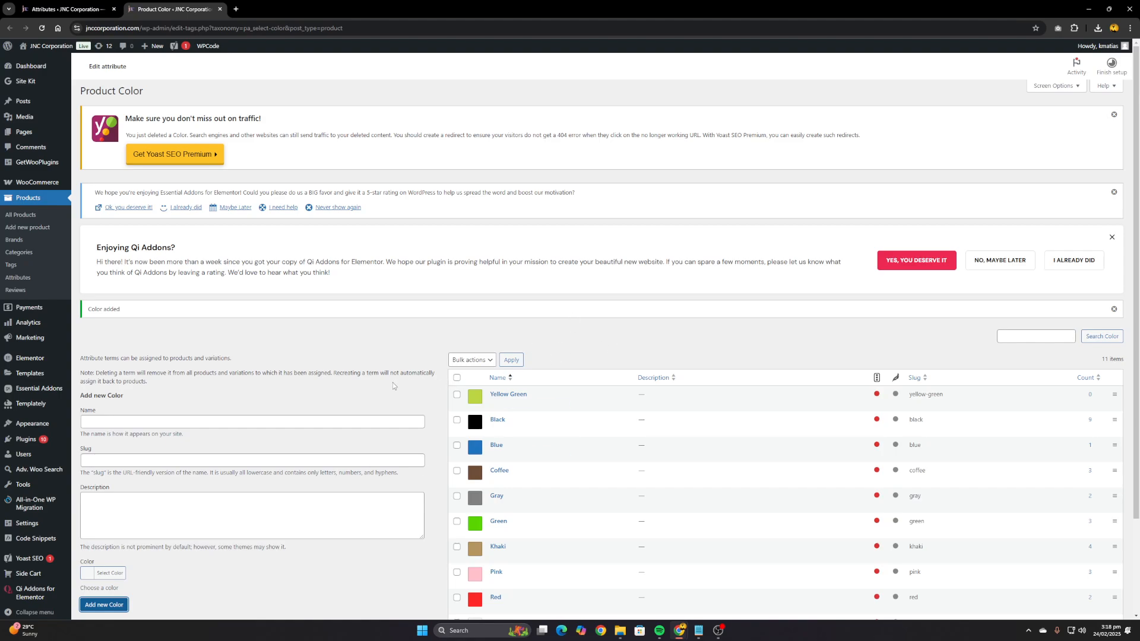
pyautogui.scroll(-3, 413, 316)
pyautogui.scroll(3, 443, 346)
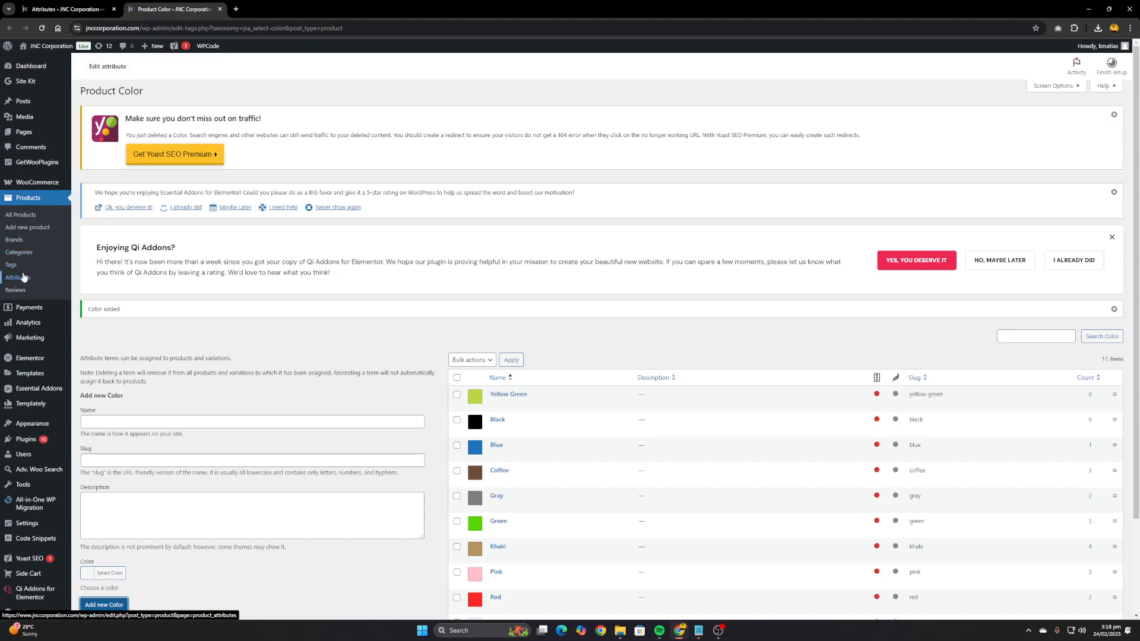
# Create a new product attribute named Flavor with the Button type, keeping custom ordering and leaving the slug empty
pyautogui.click(24, 281)
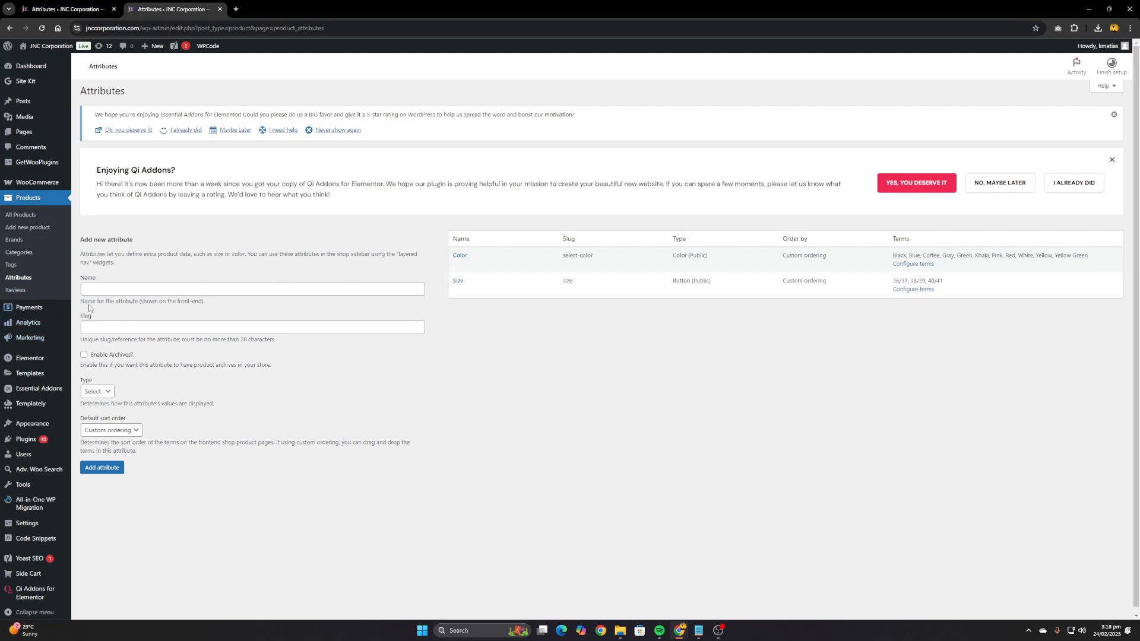
pyautogui.click(108, 289)
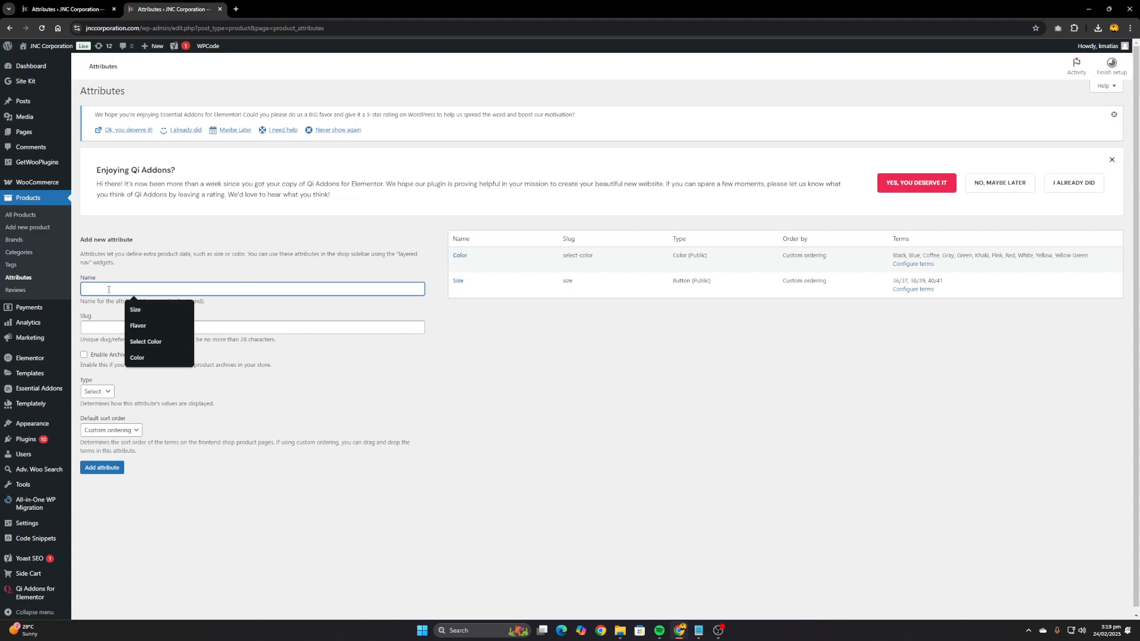
pyautogui.write('Flavo')
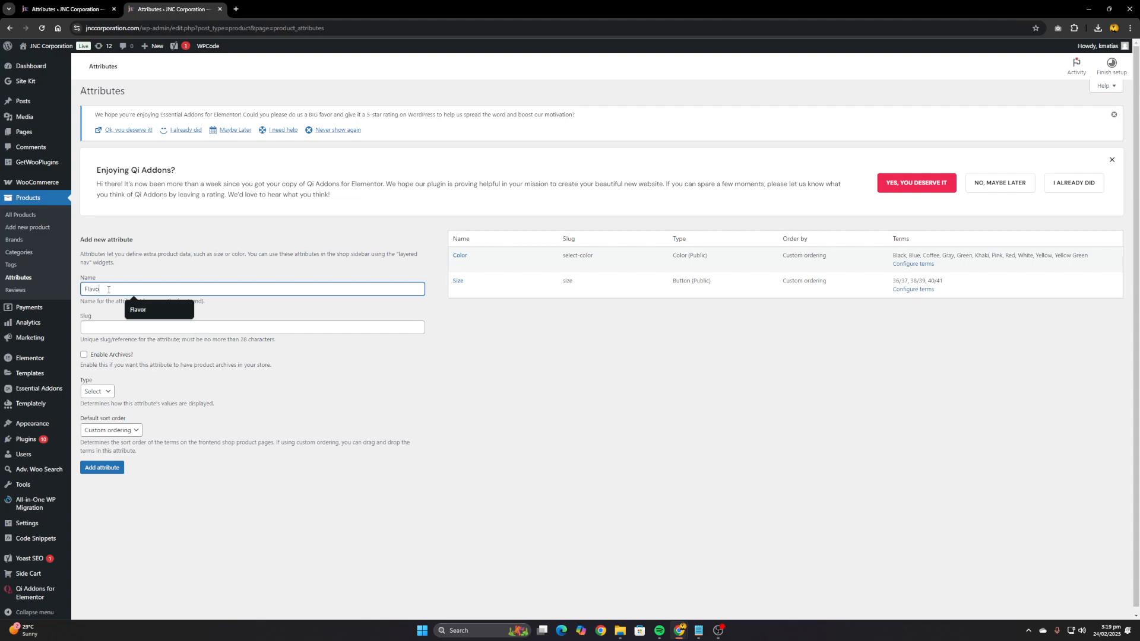
pyautogui.write('r')
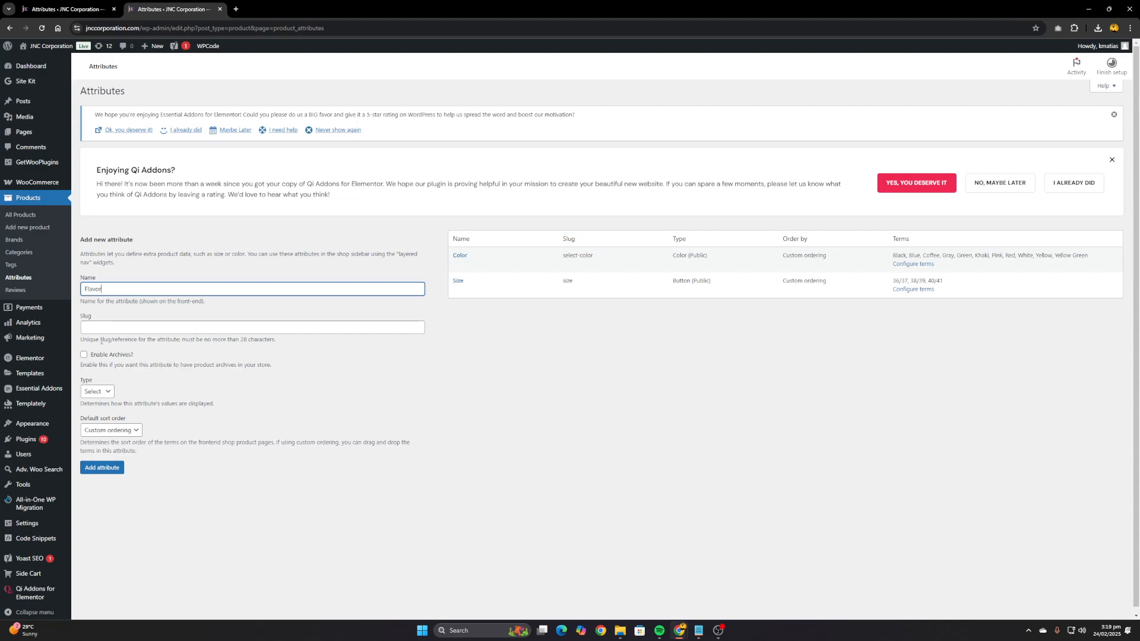
pyautogui.click(104, 393)
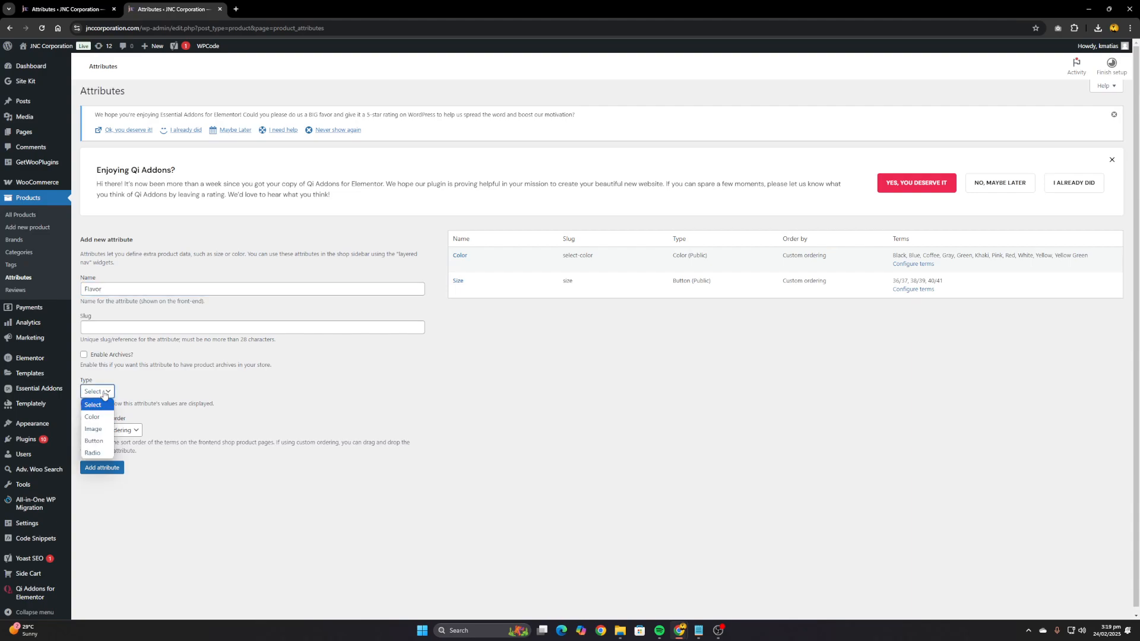
pyautogui.click(95, 442)
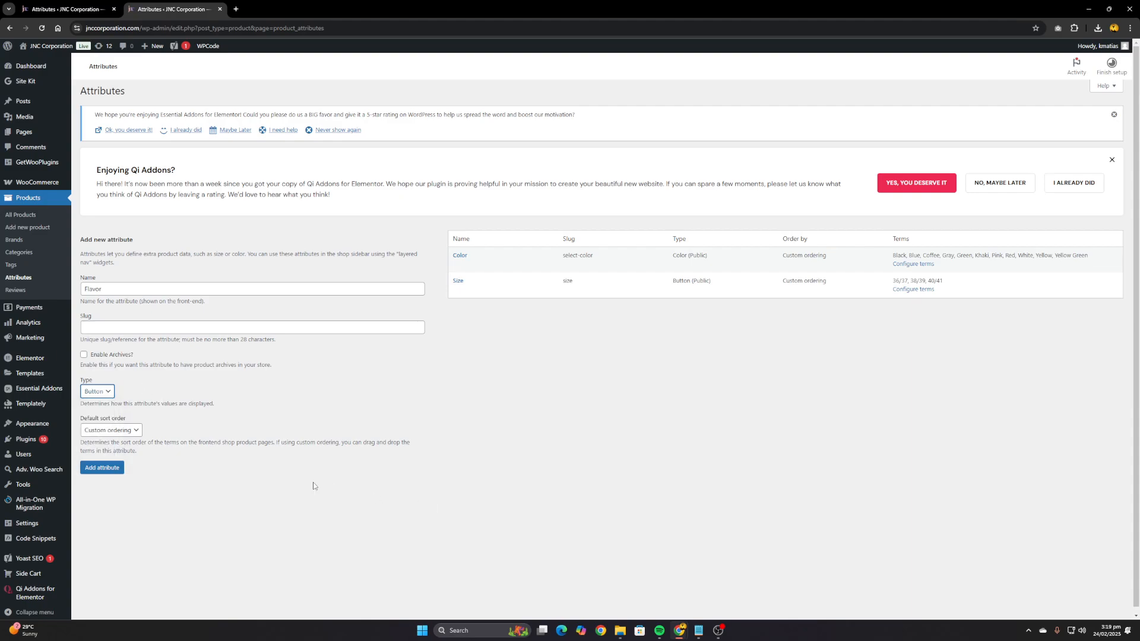
pyautogui.click(107, 470)
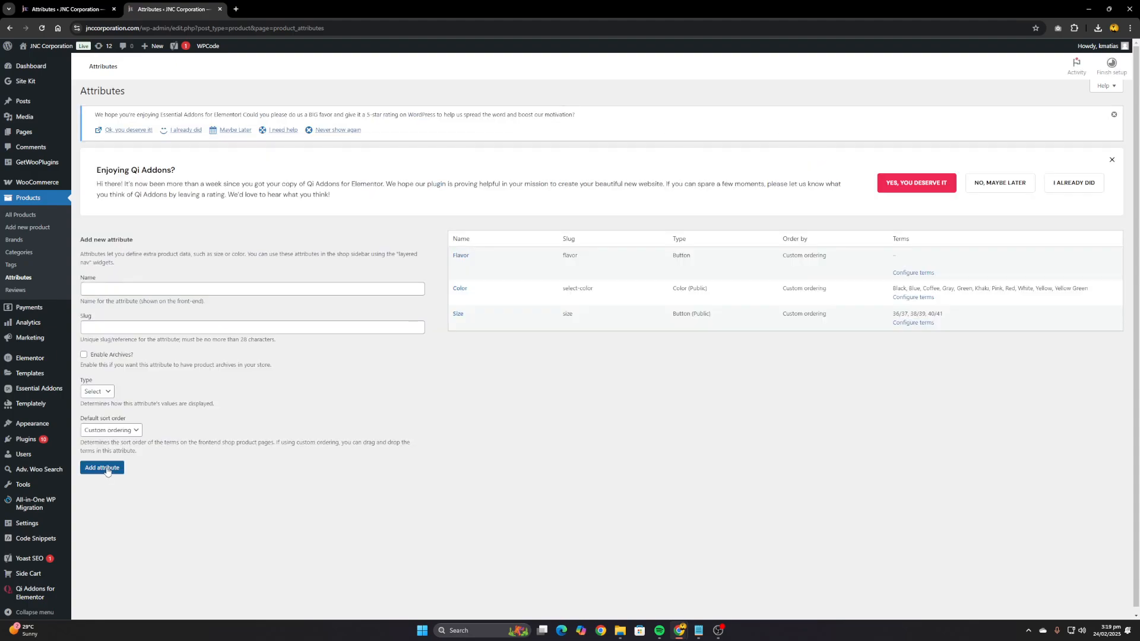
# Add the terms Coffee and Milky to the Flavor attribute, leaving their slugs and descriptions empty
pyautogui.moveTo(485, 256)
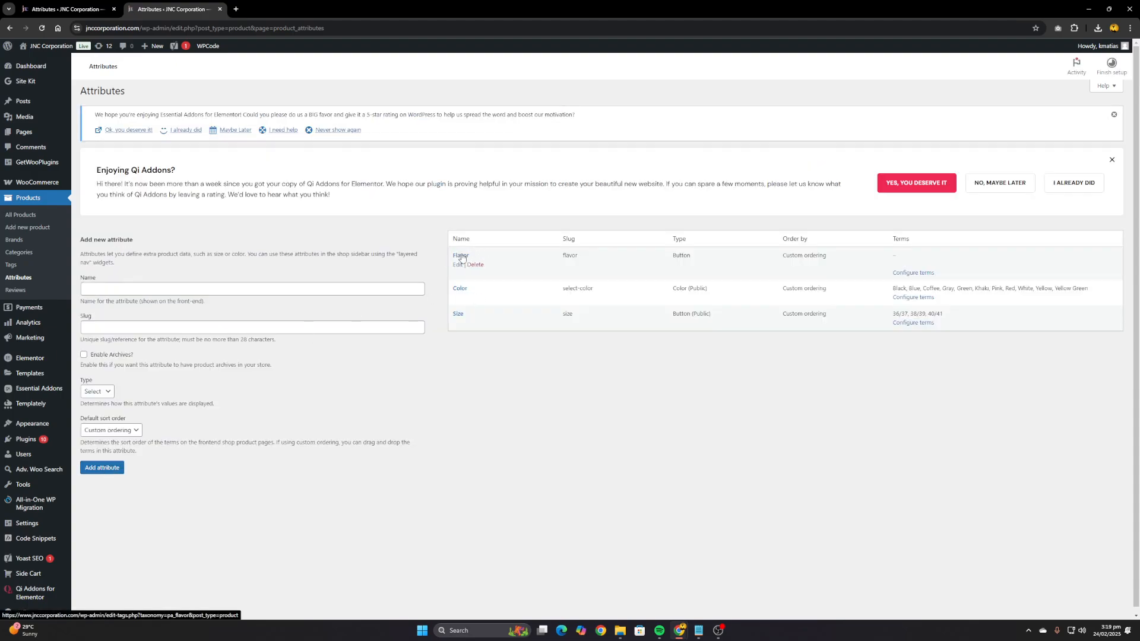
pyautogui.rightClick(929, 275)
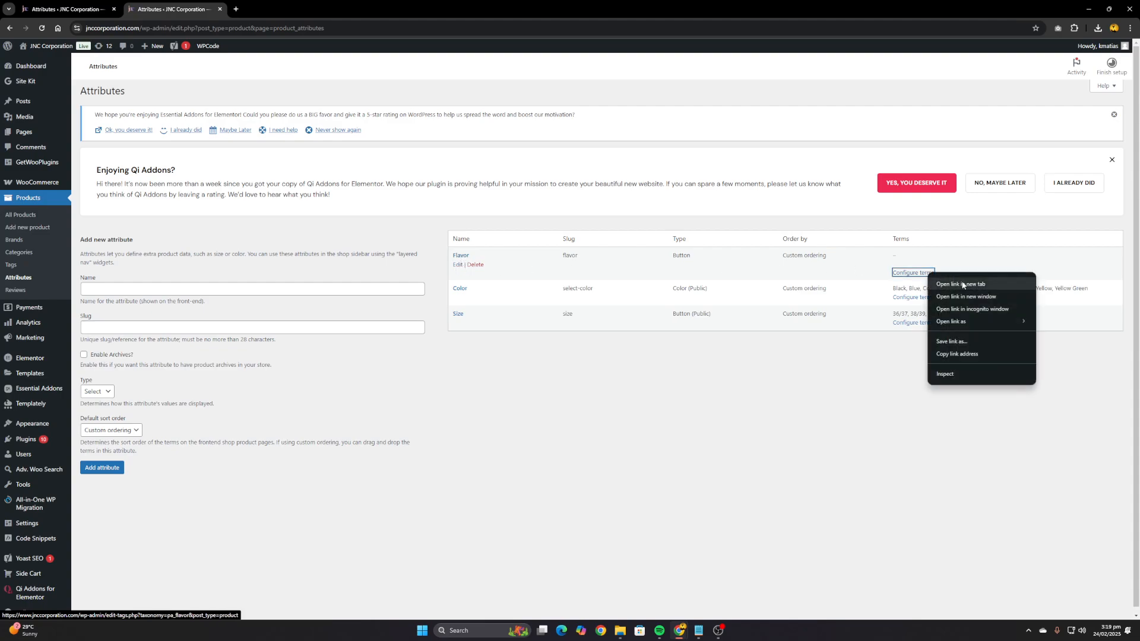
pyautogui.click(908, 277)
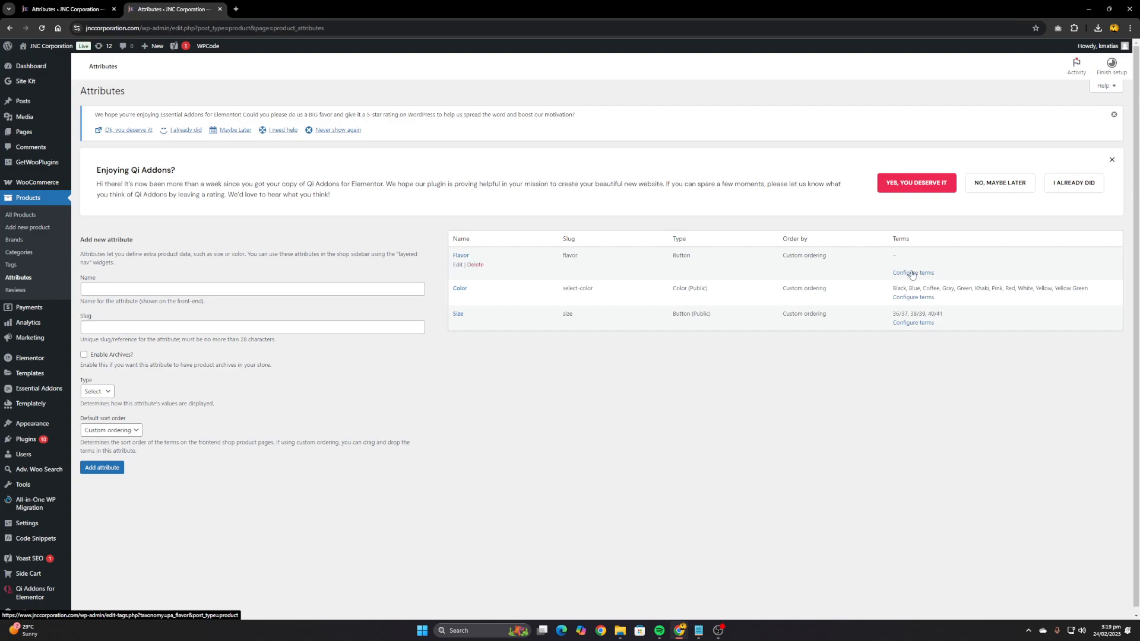
pyautogui.click(912, 274)
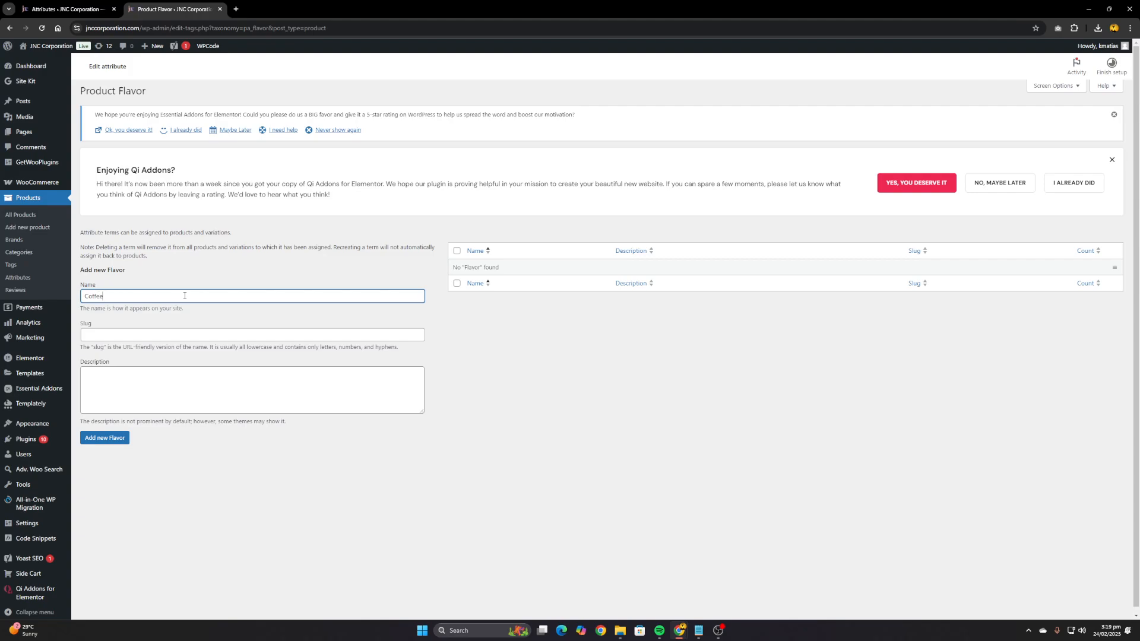
pyautogui.click(106, 436)
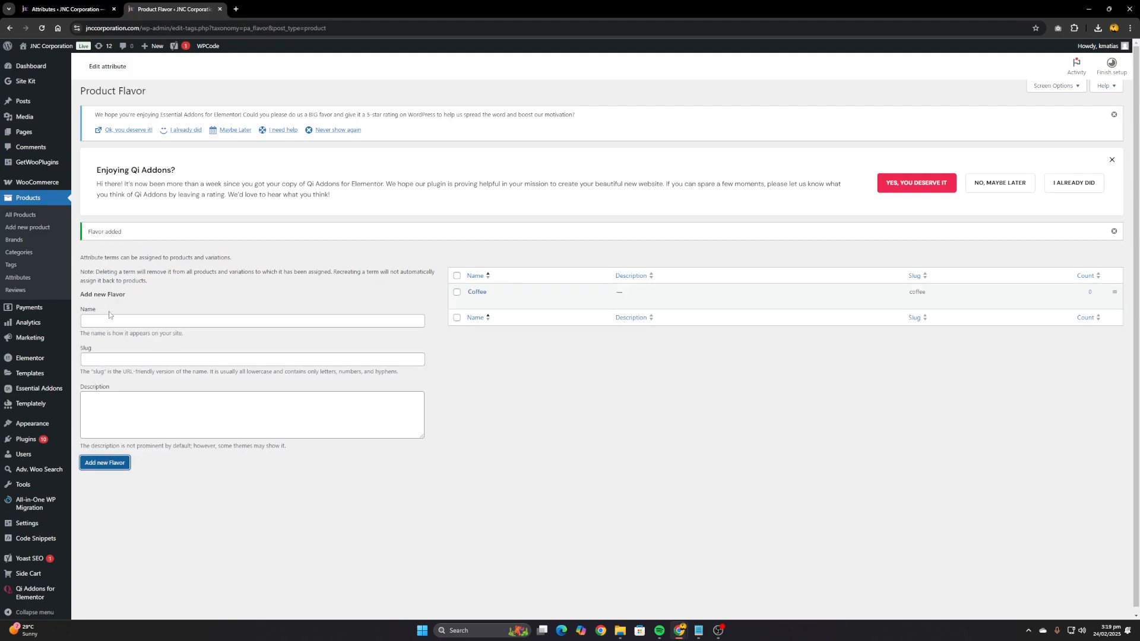
pyautogui.click(109, 317)
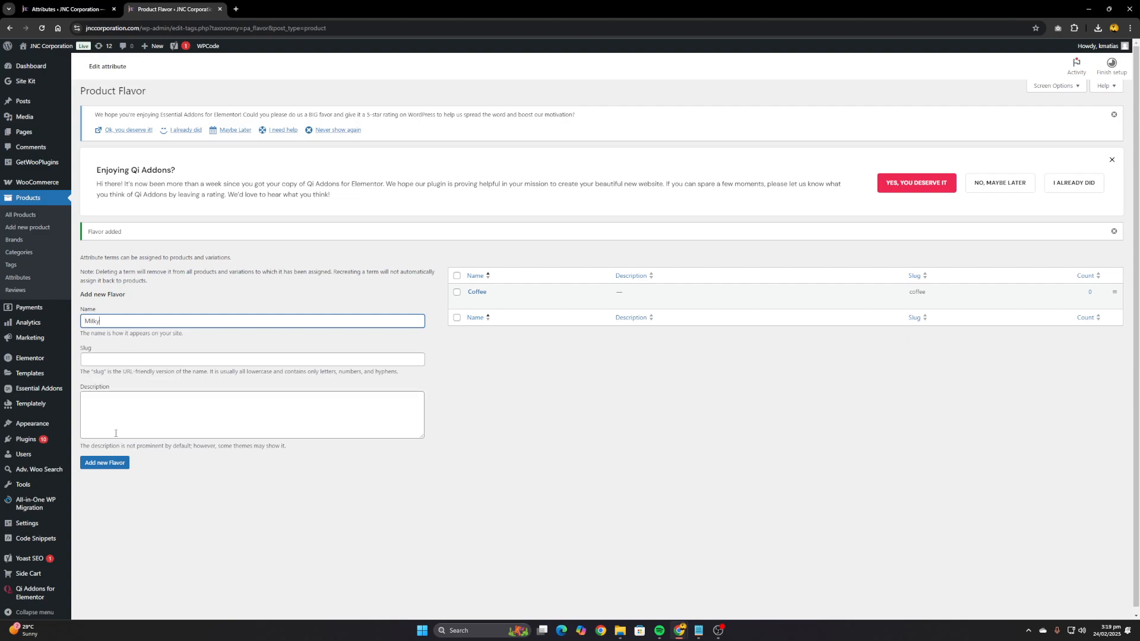
pyautogui.write('Milky')
pyautogui.press('Return')
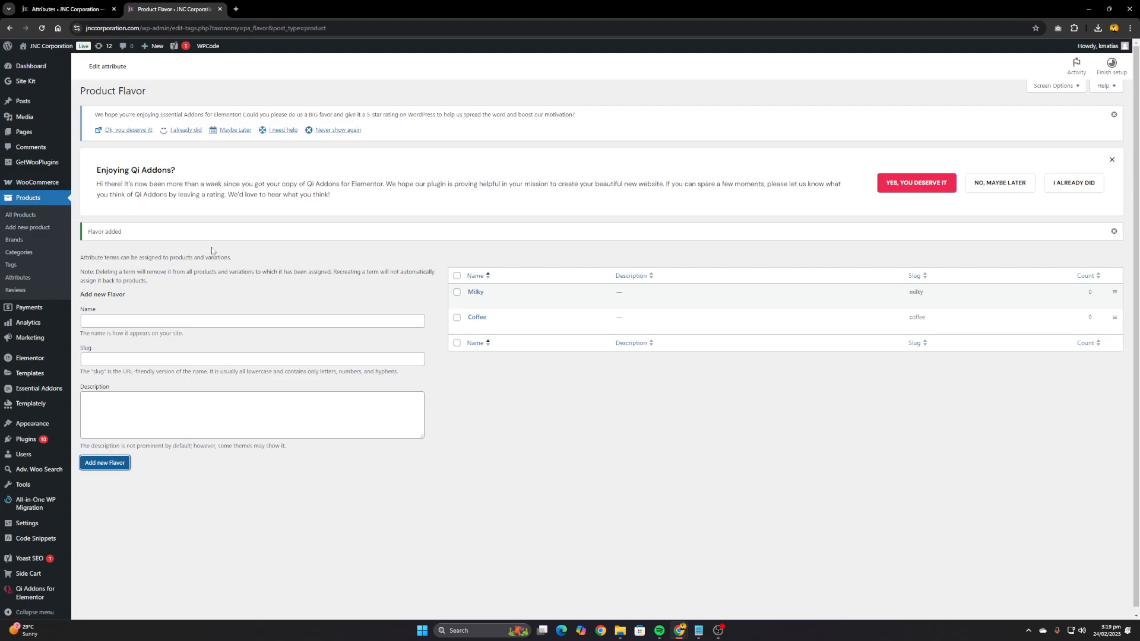
# Open the KJK Milky Coffee CC Stixx draft for editing and add the existing Flavor attribute to its product data
pyautogui.click(27, 217)
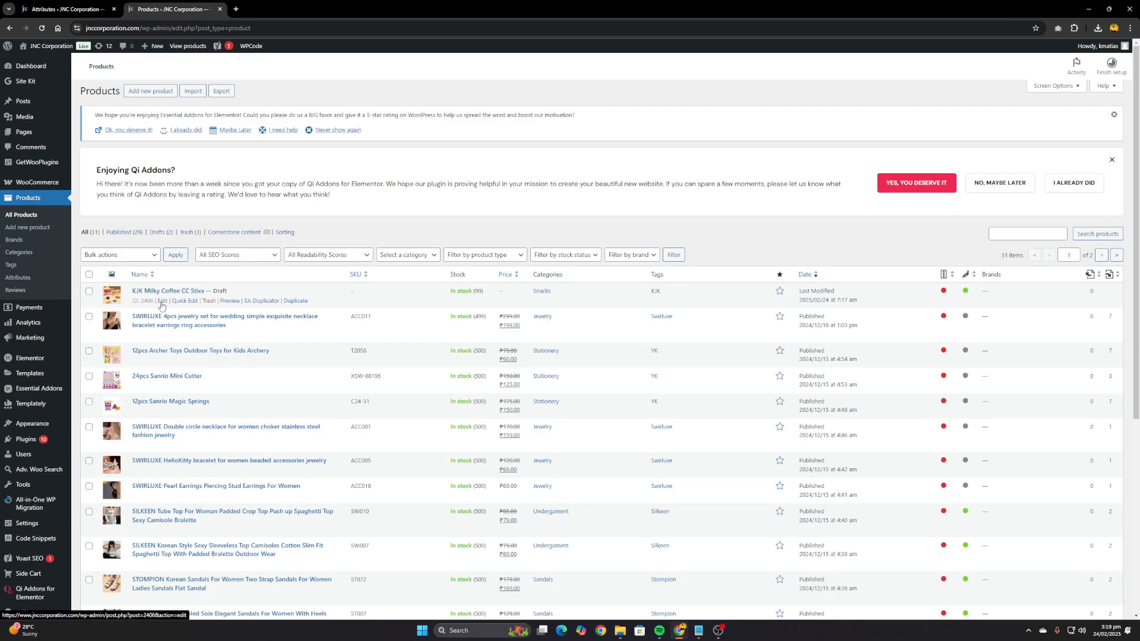
pyautogui.click(162, 302)
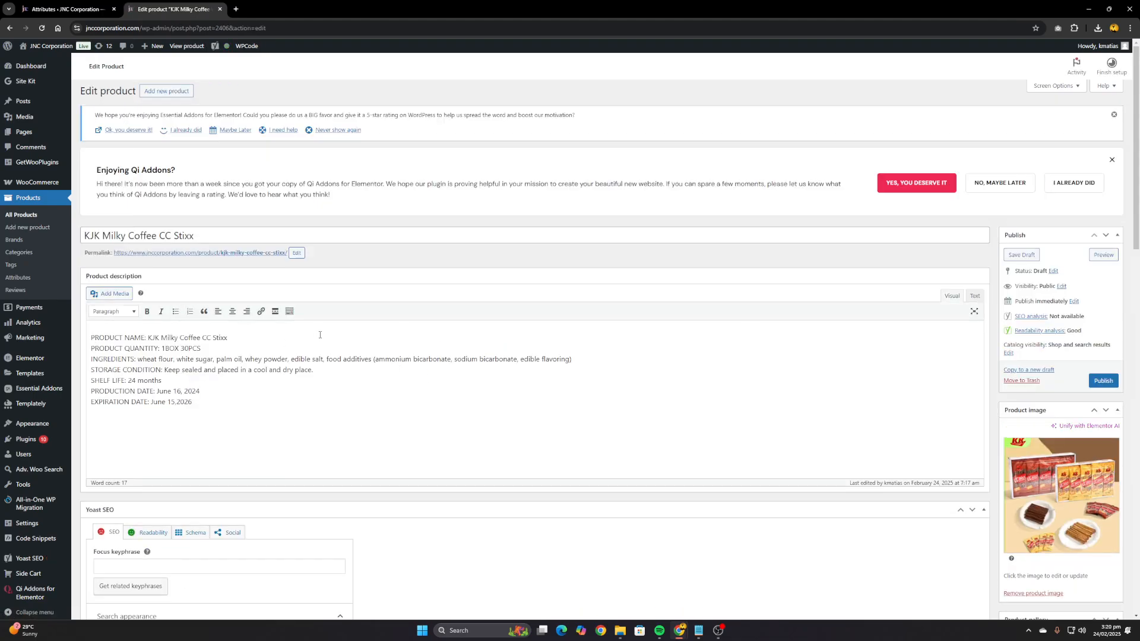
pyautogui.scroll(-13, 414, 334)
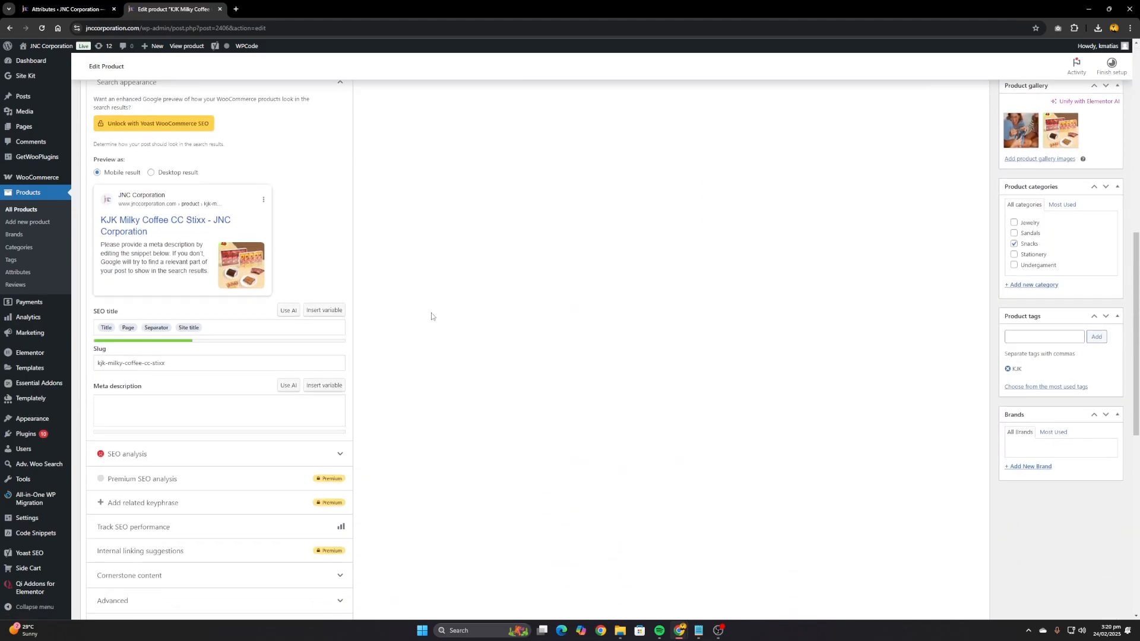
pyautogui.scroll(-3, 511, 304)
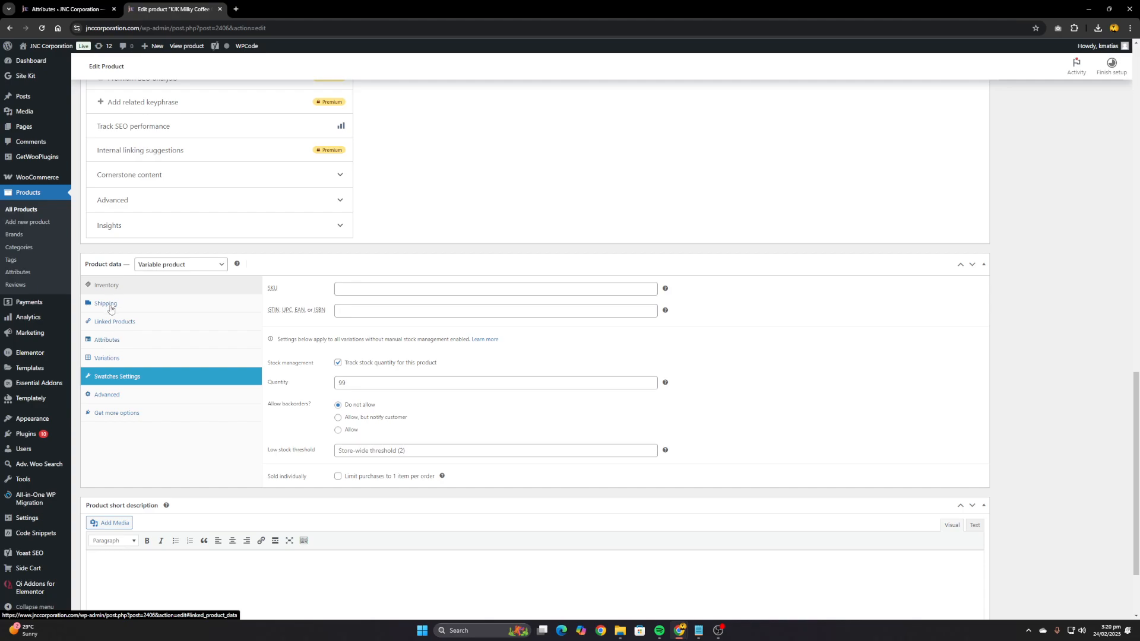
pyautogui.click(110, 344)
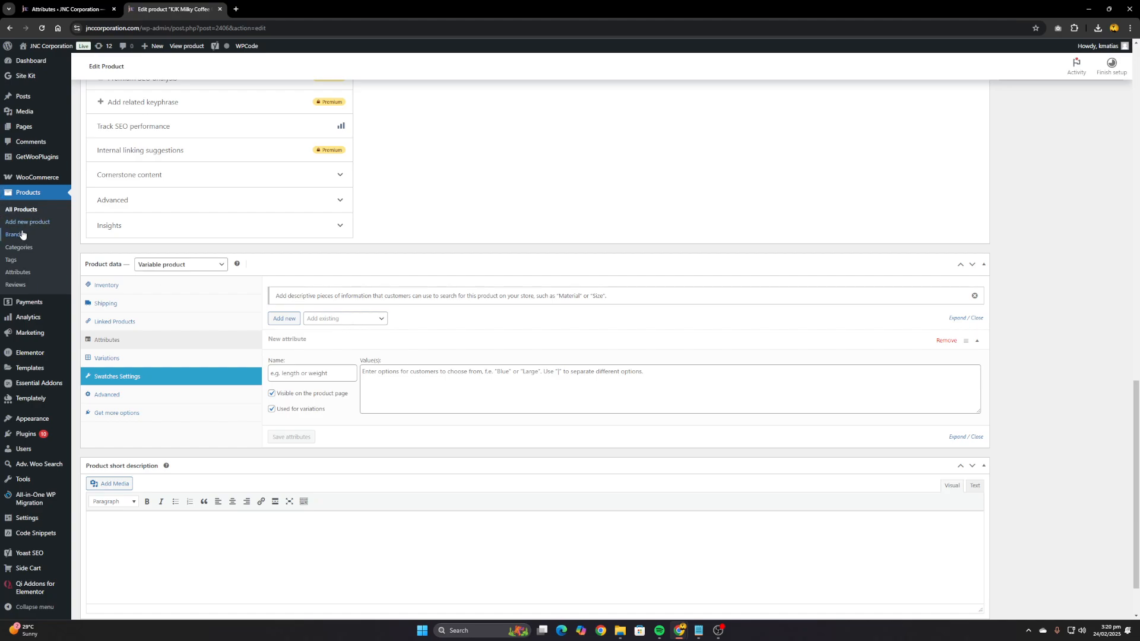
pyautogui.click(372, 323)
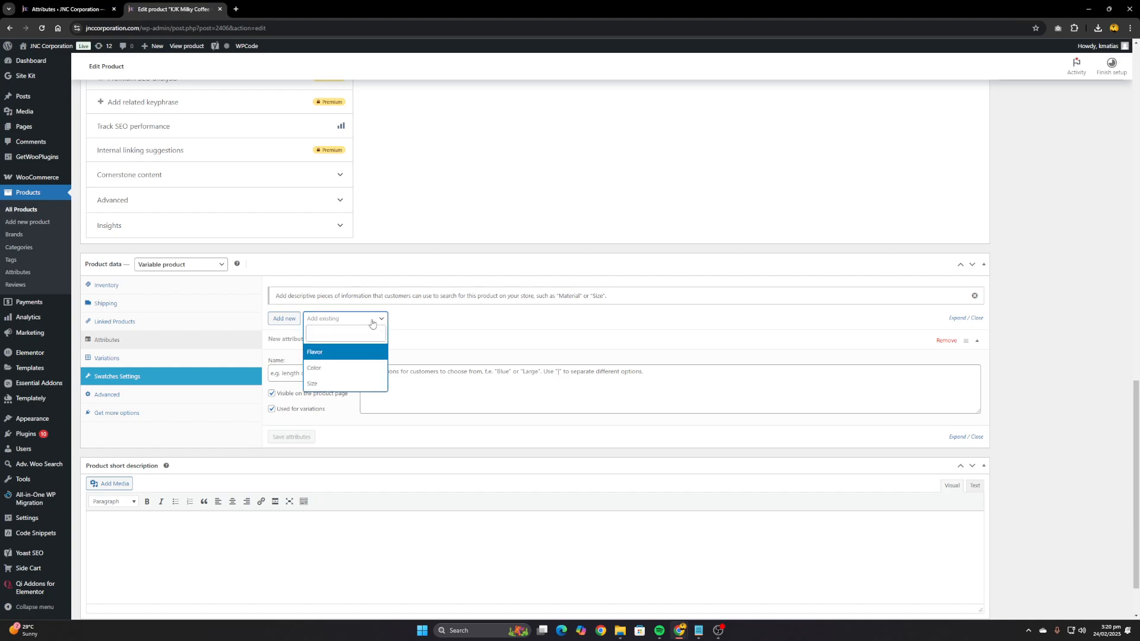
pyautogui.click(338, 352)
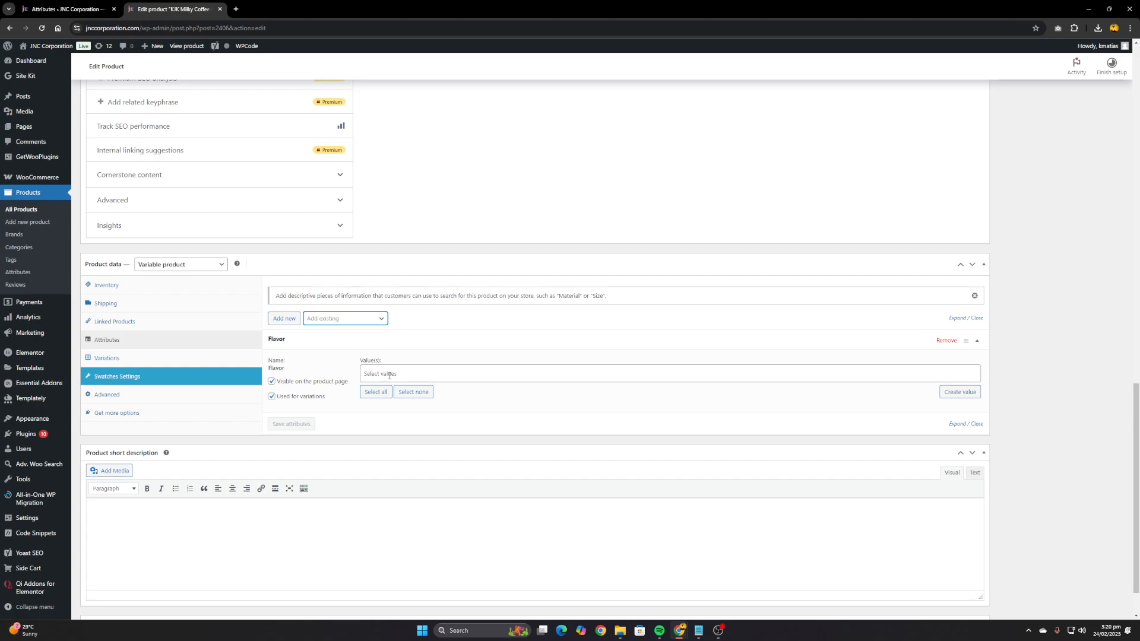
# Assign all Flavor values, Coffee and Milky, to the product and save its attributes
pyautogui.click(389, 374)
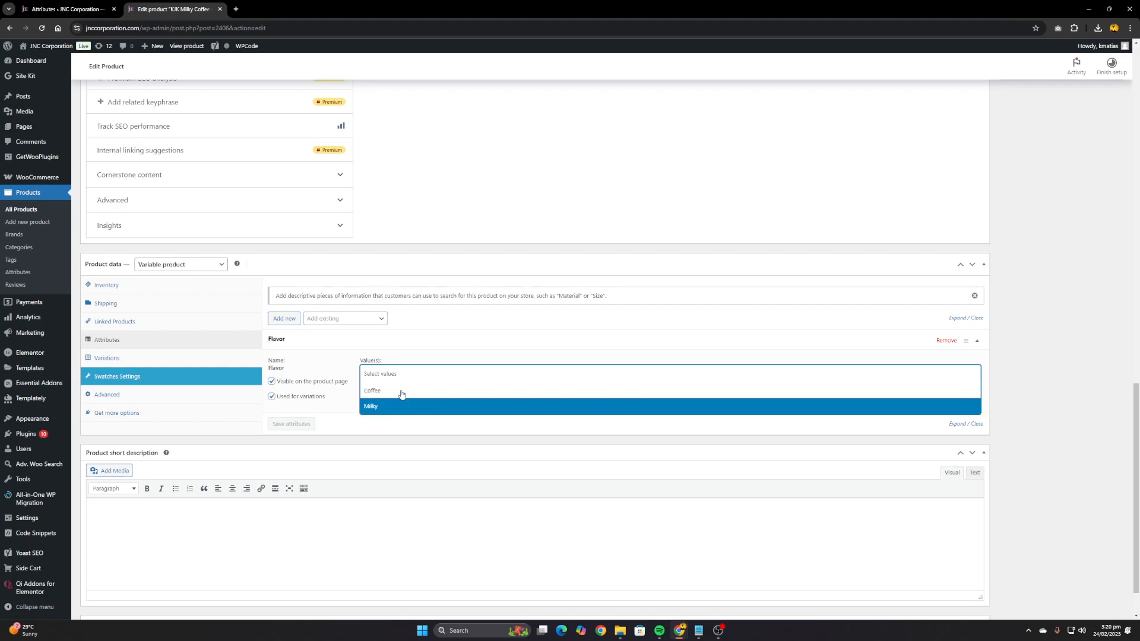
pyautogui.click(349, 363)
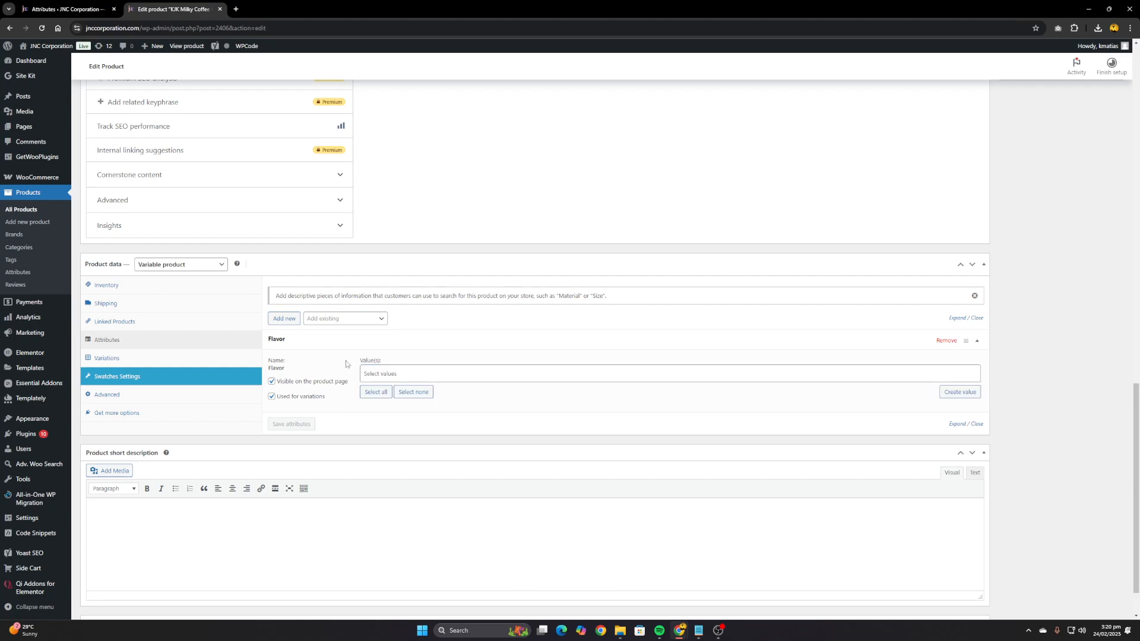
pyautogui.click(376, 393)
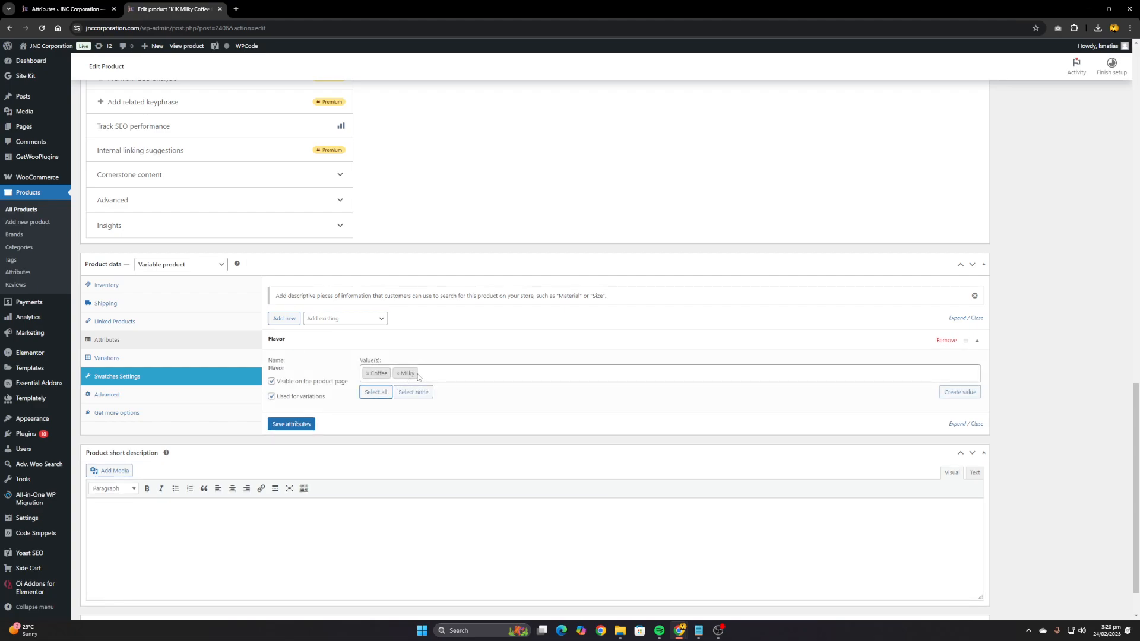
pyautogui.click(301, 425)
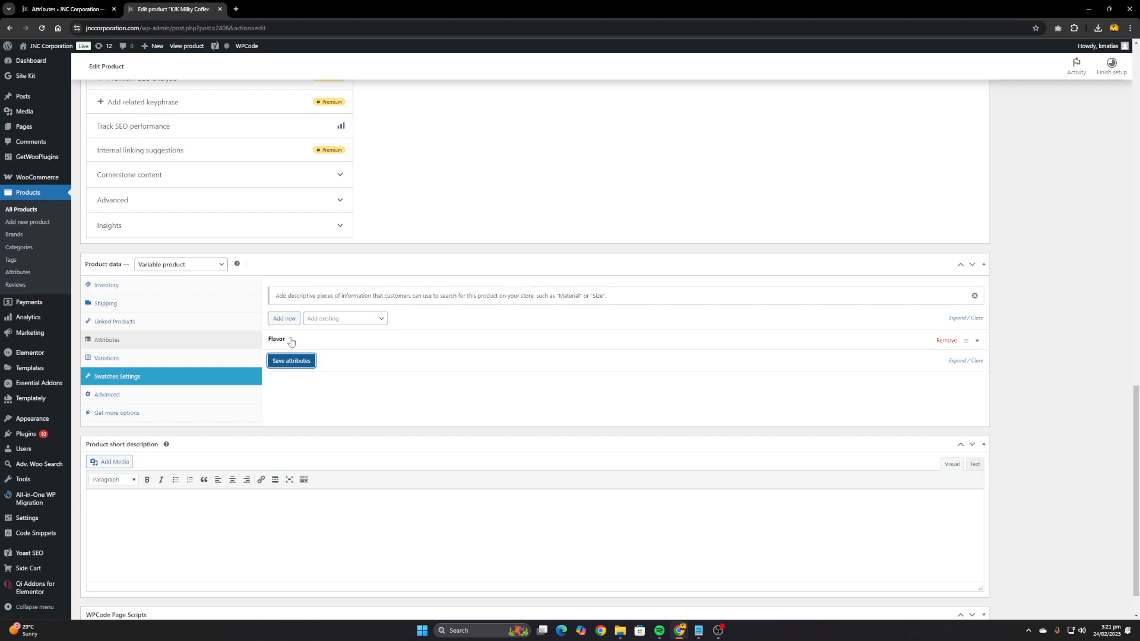
pyautogui.click(362, 319)
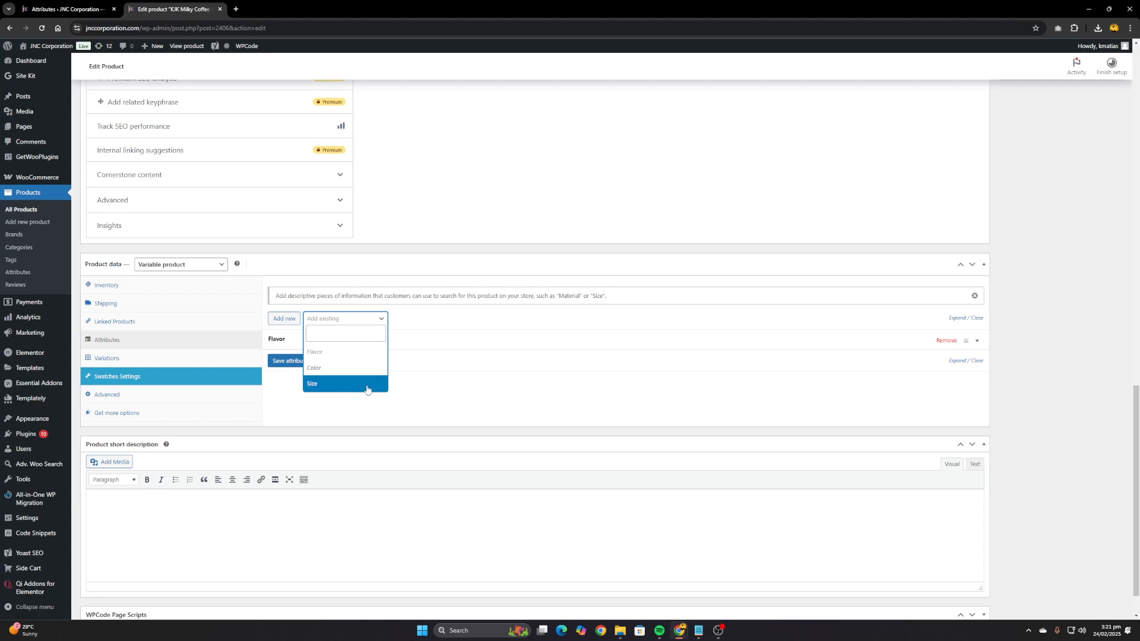
pyautogui.click(277, 390)
pyautogui.scroll(2, 321, 287)
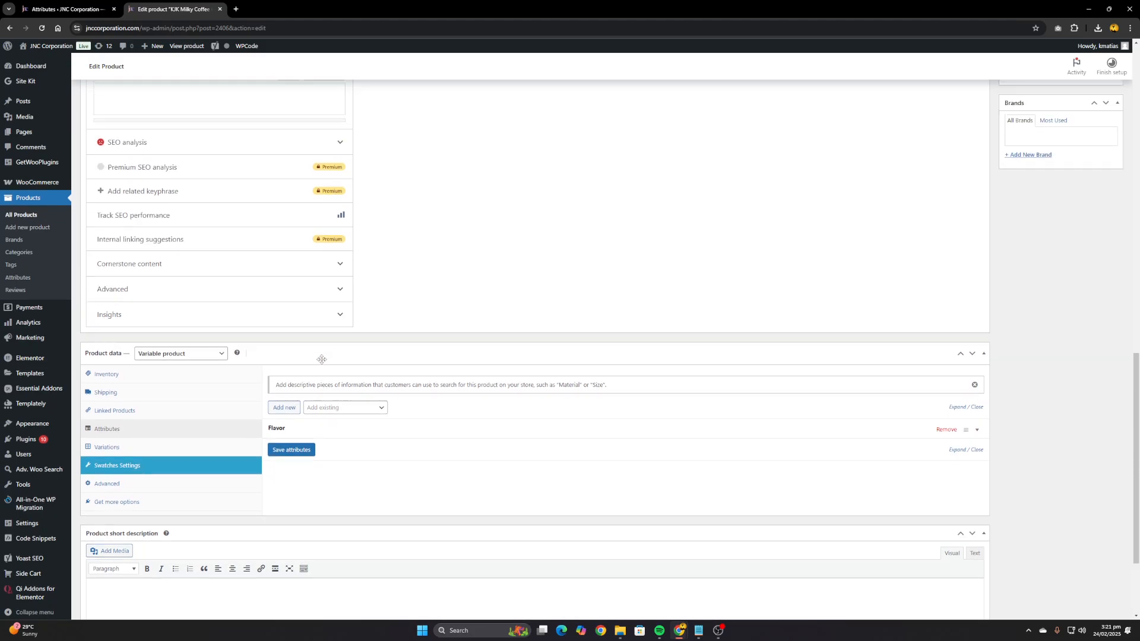
pyautogui.scroll(-3, 328, 364)
pyautogui.scroll(8, 321, 329)
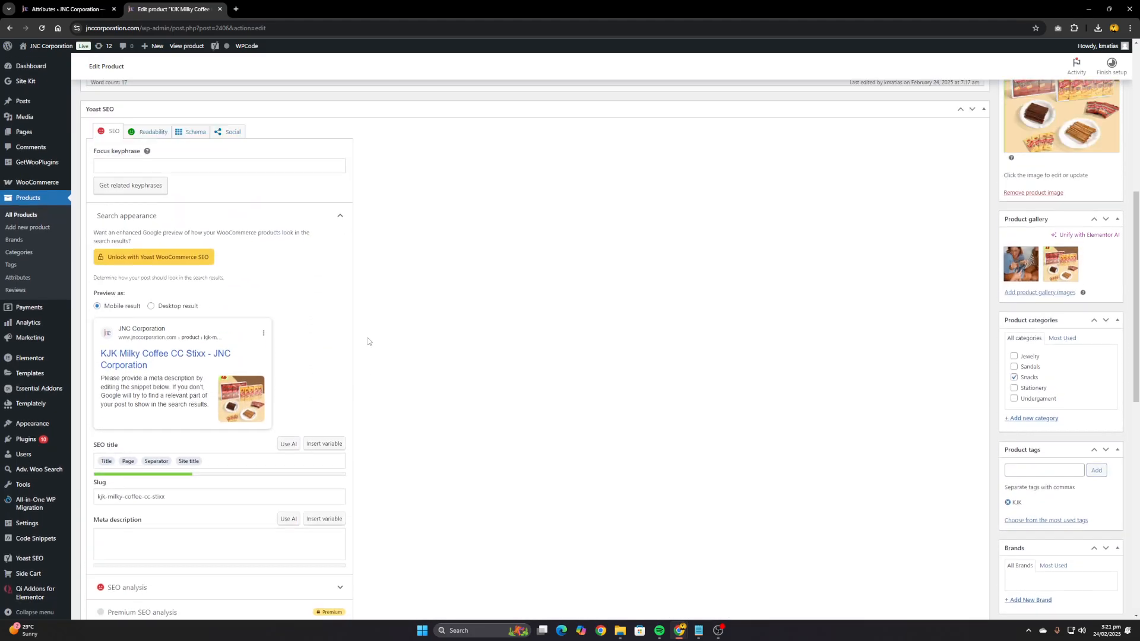
pyautogui.scroll(-2, 529, 331)
pyautogui.scroll(-6, 394, 354)
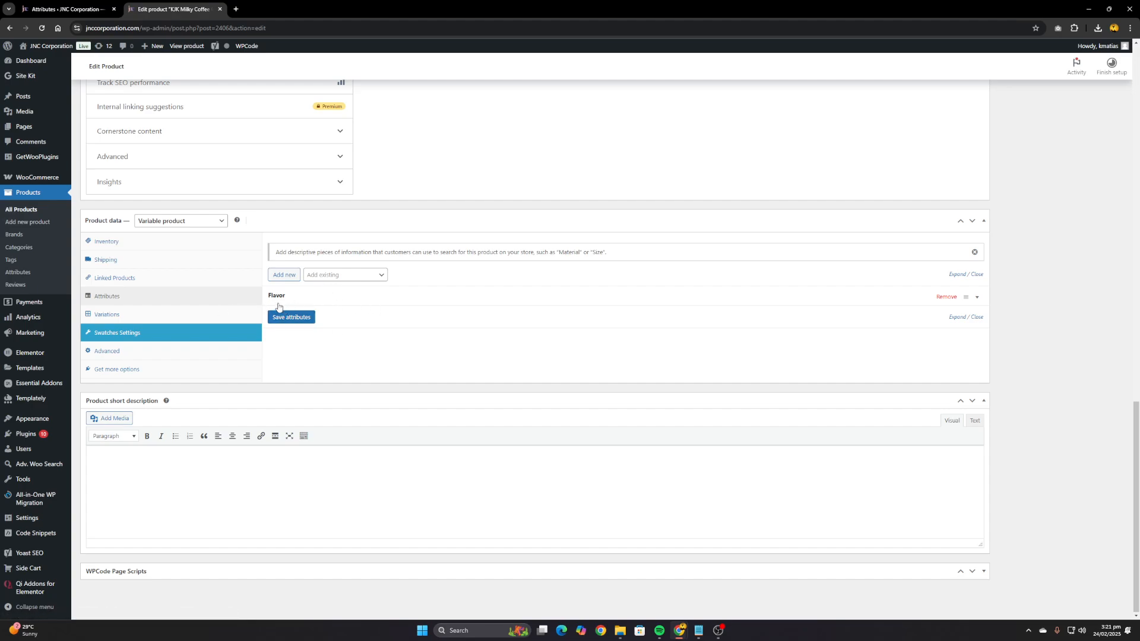
# Generate all product variations from the Flavor attribute
pyautogui.click(143, 315)
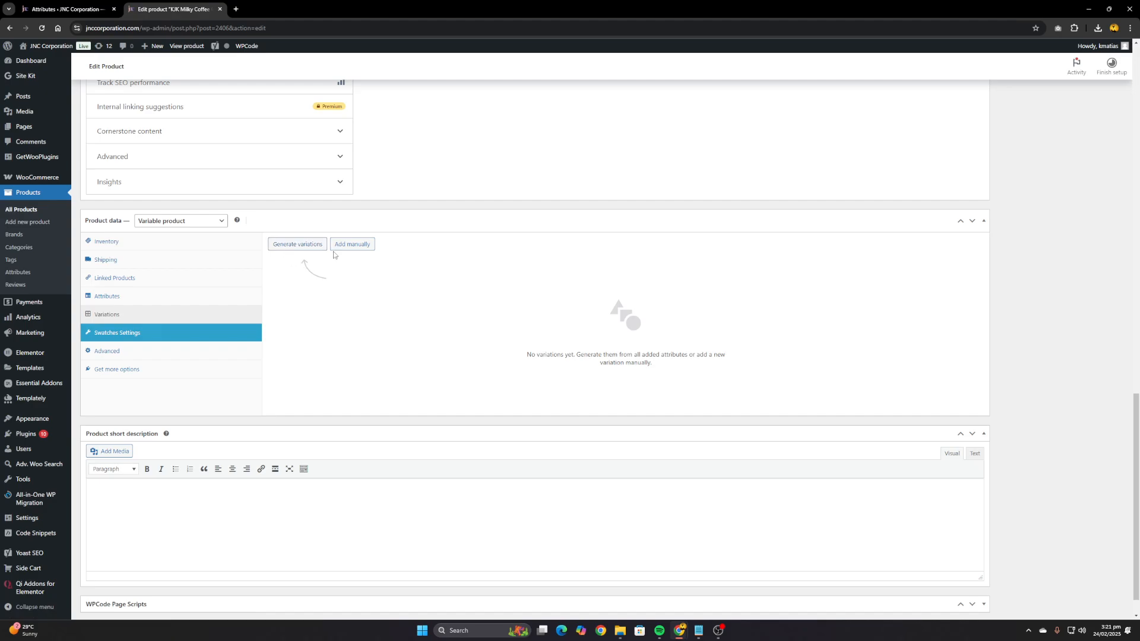
pyautogui.click(308, 245)
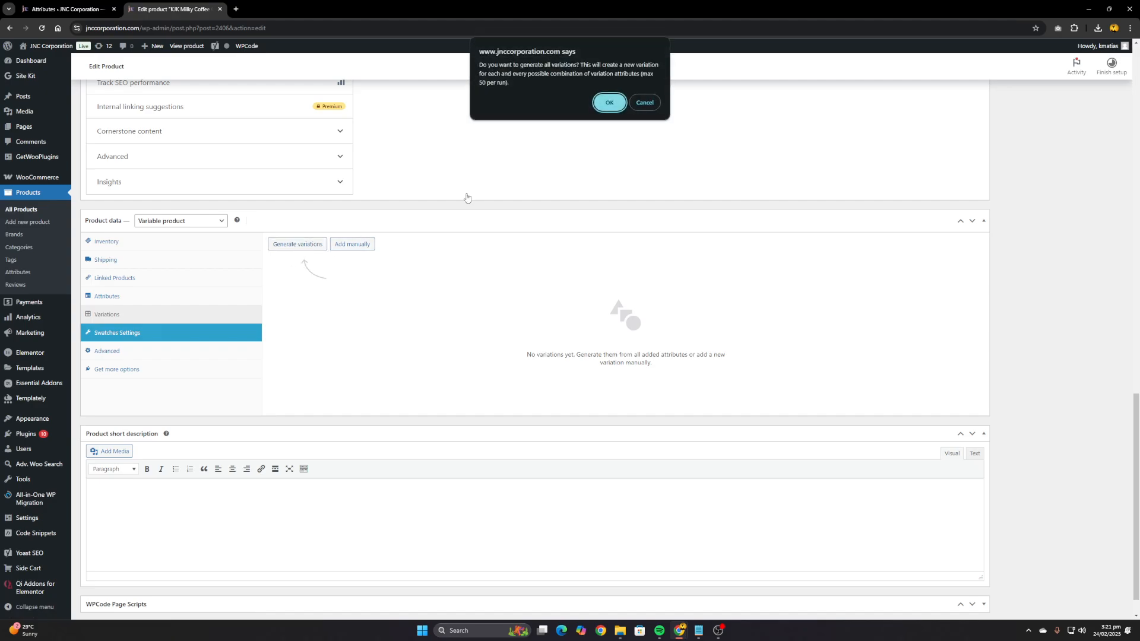
pyautogui.click(608, 103)
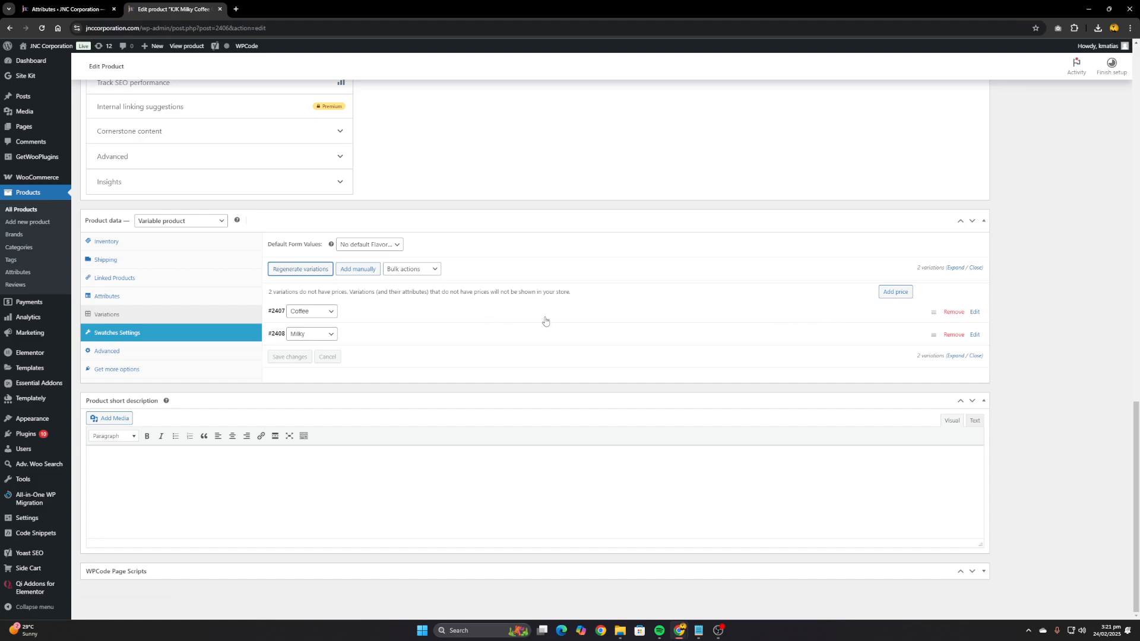
# Expand the Coffee variation and set its SKU to "MC - C"
pyautogui.click(975, 313)
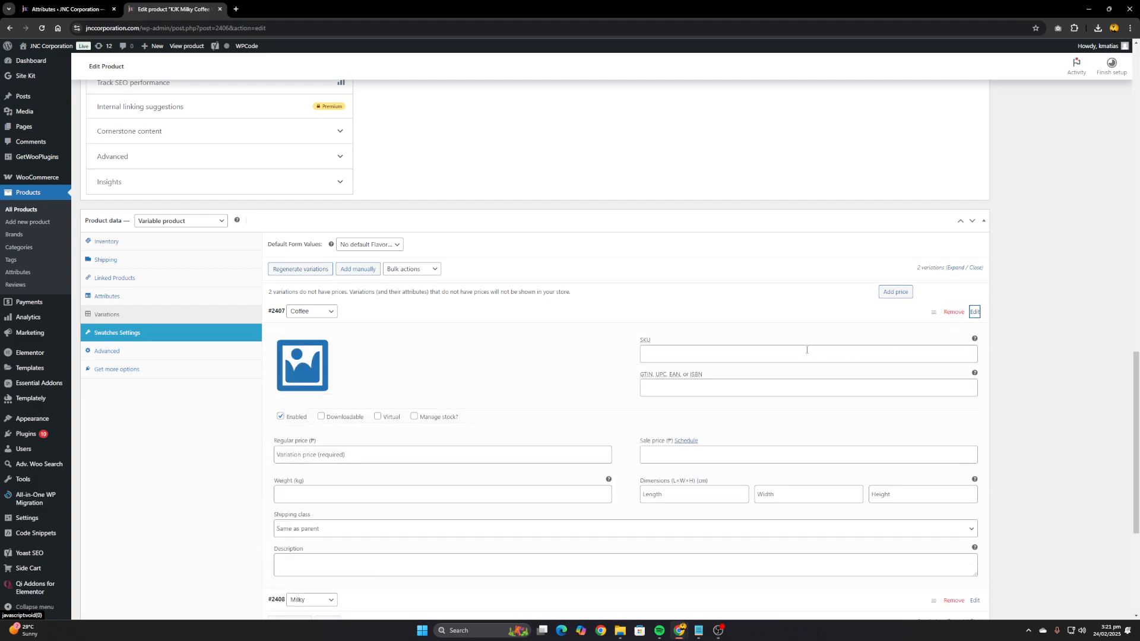
pyautogui.scroll(-1, 973, 315)
pyautogui.click(672, 307)
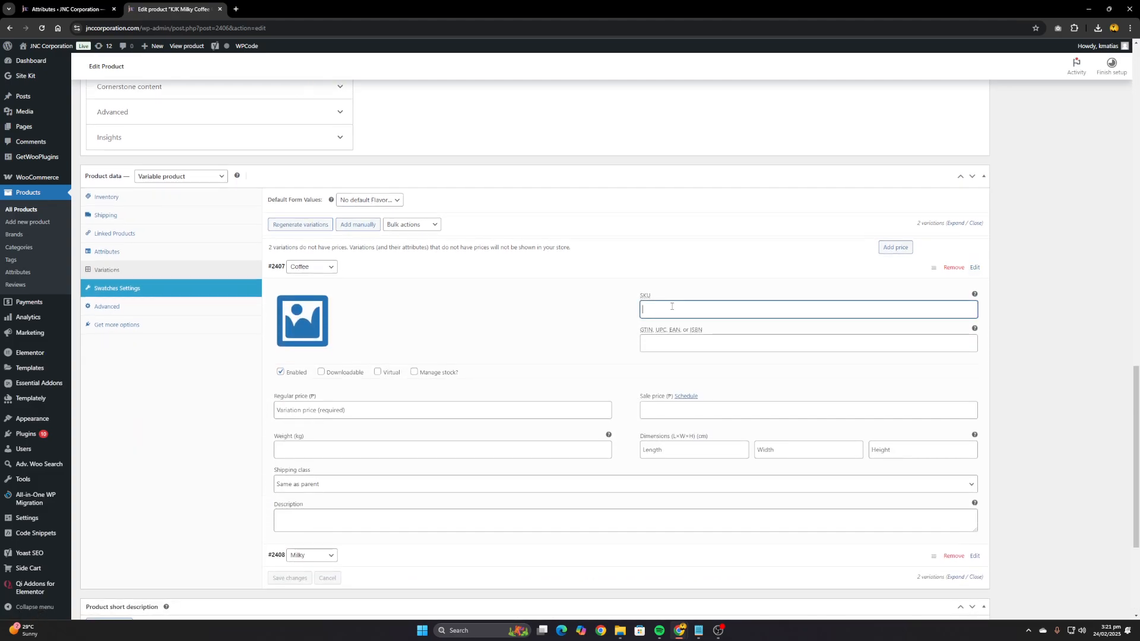
pyautogui.write('MC - C')
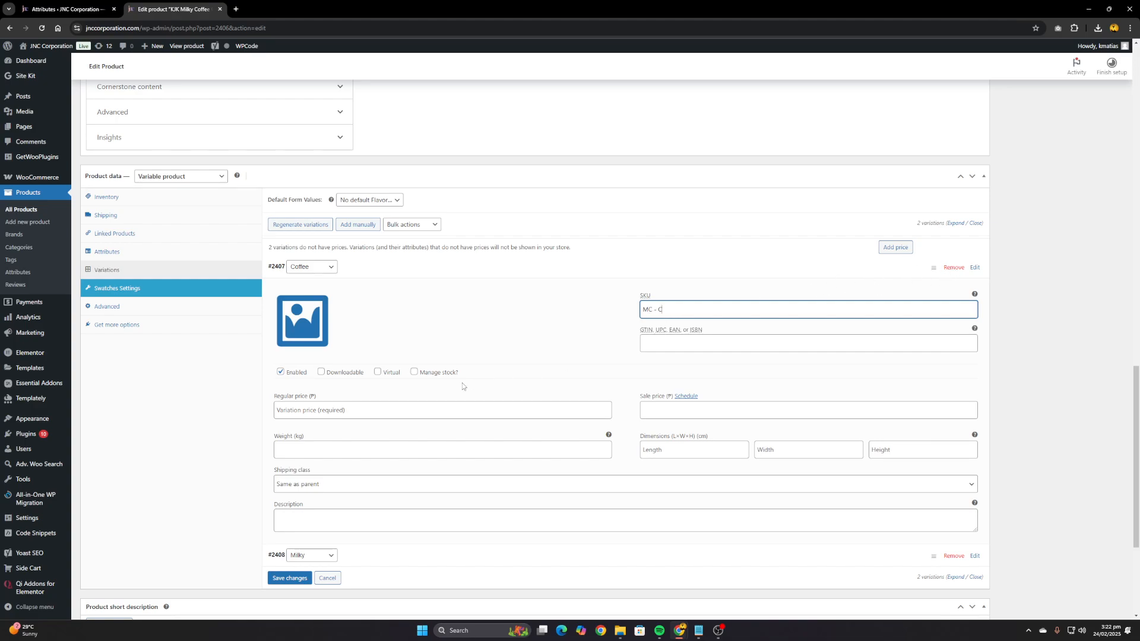
# Set the Coffee variation's regular price to ₱99
pyautogui.click(336, 410)
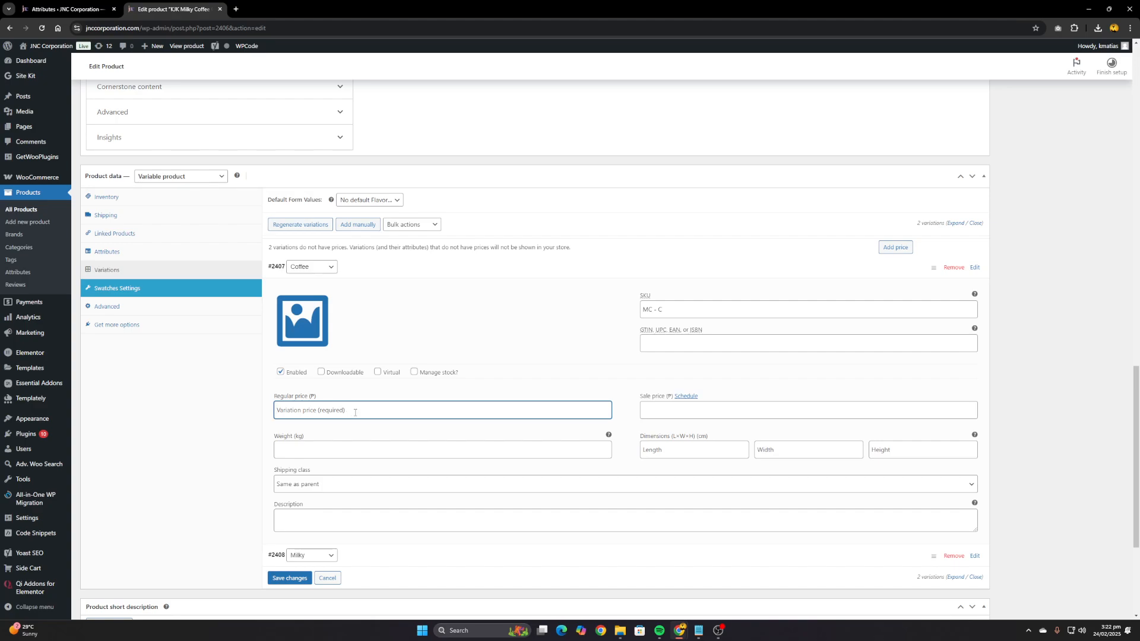
pyautogui.write('99')
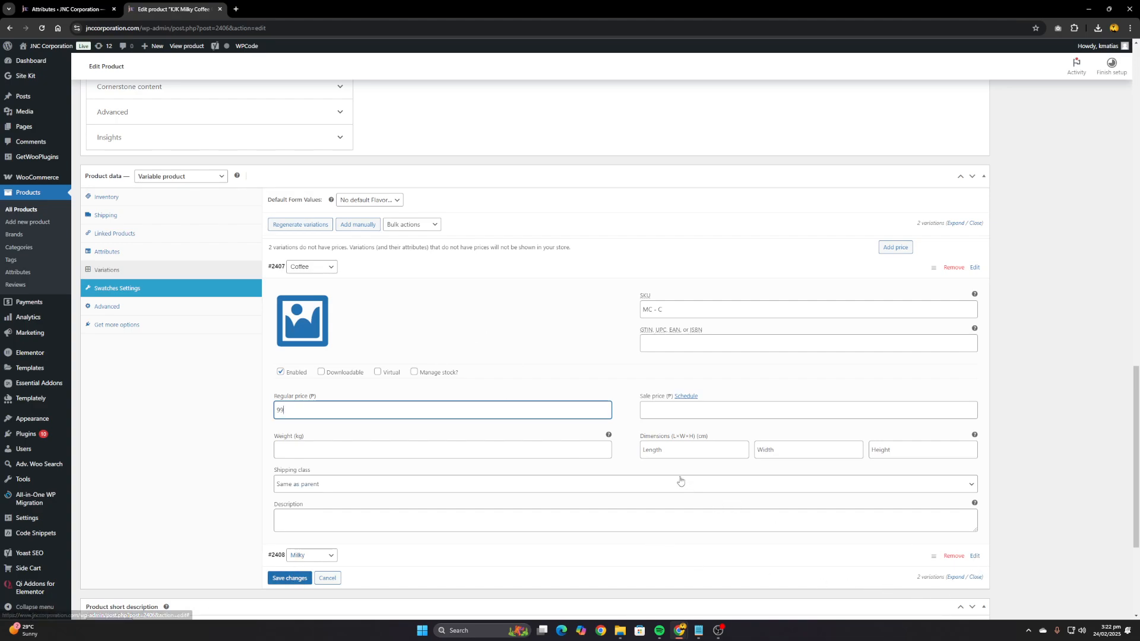
# Give the Milky variation the SKU "MC - M" and a regular price of ₱95, and save the variation changes
pyautogui.scroll(-3, 671, 435)
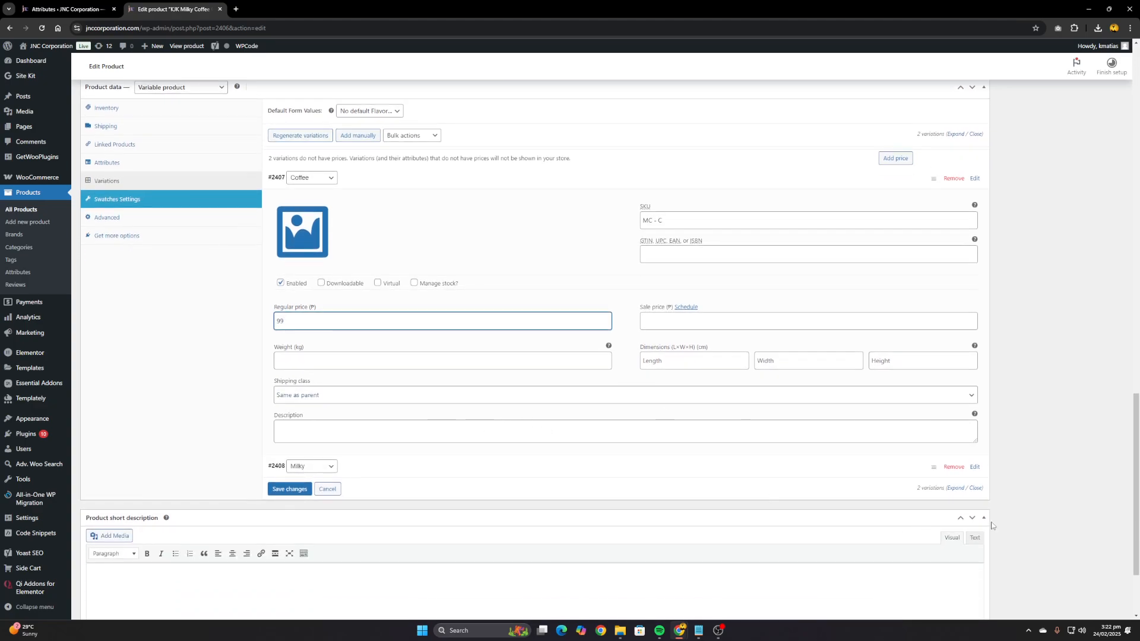
pyautogui.click(974, 467)
pyautogui.scroll(-4, 453, 359)
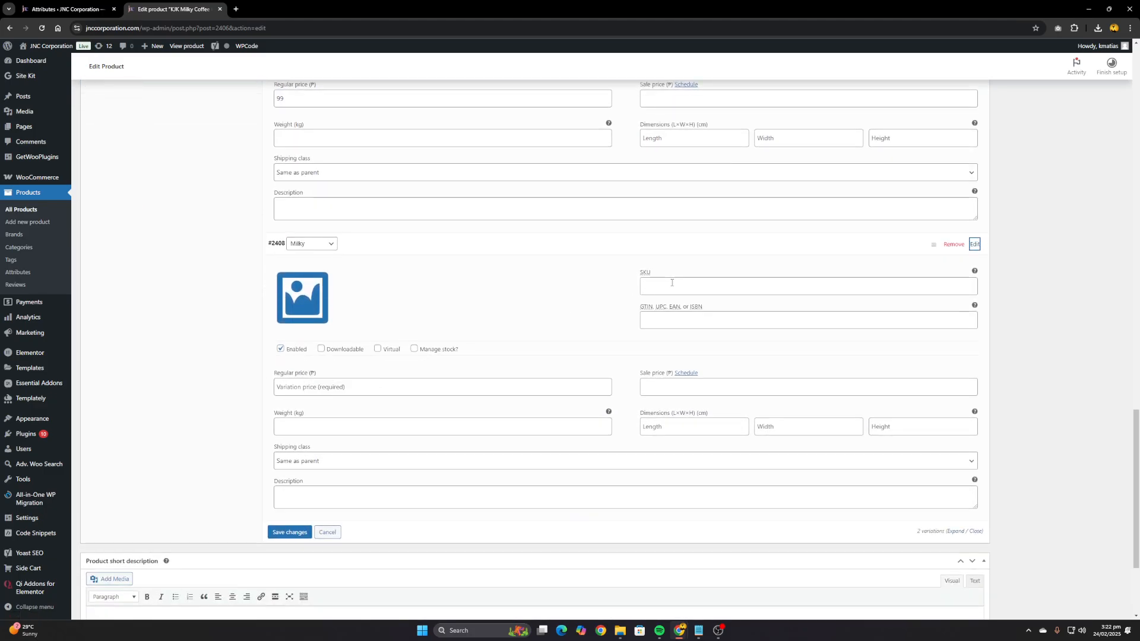
pyautogui.click(672, 290)
pyautogui.scroll(3, 698, 382)
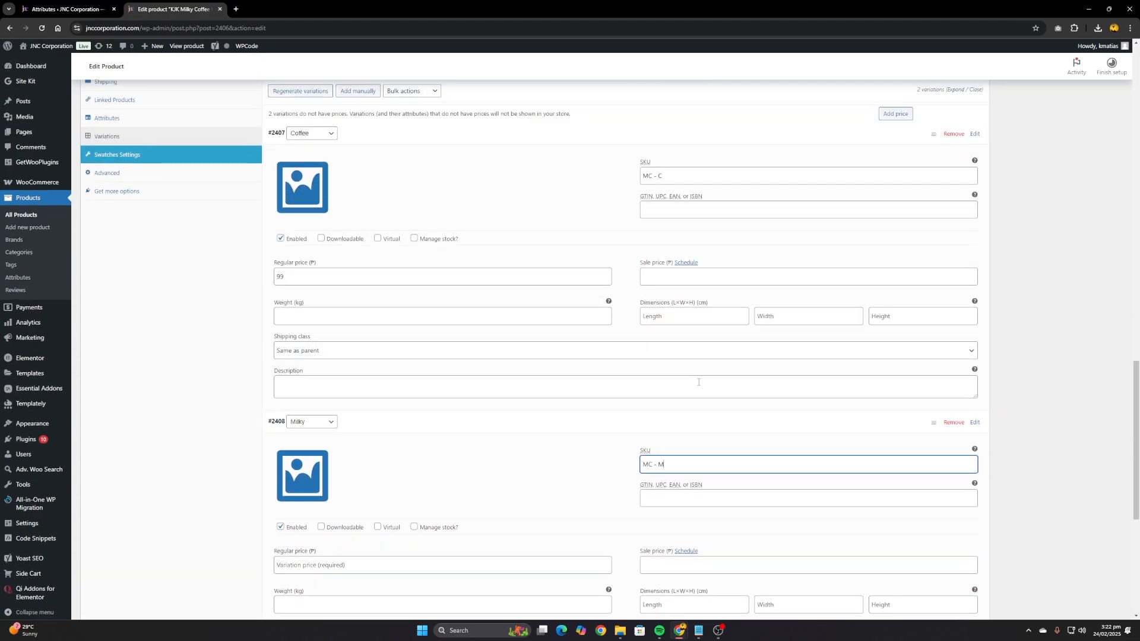
pyautogui.scroll(-3, 697, 385)
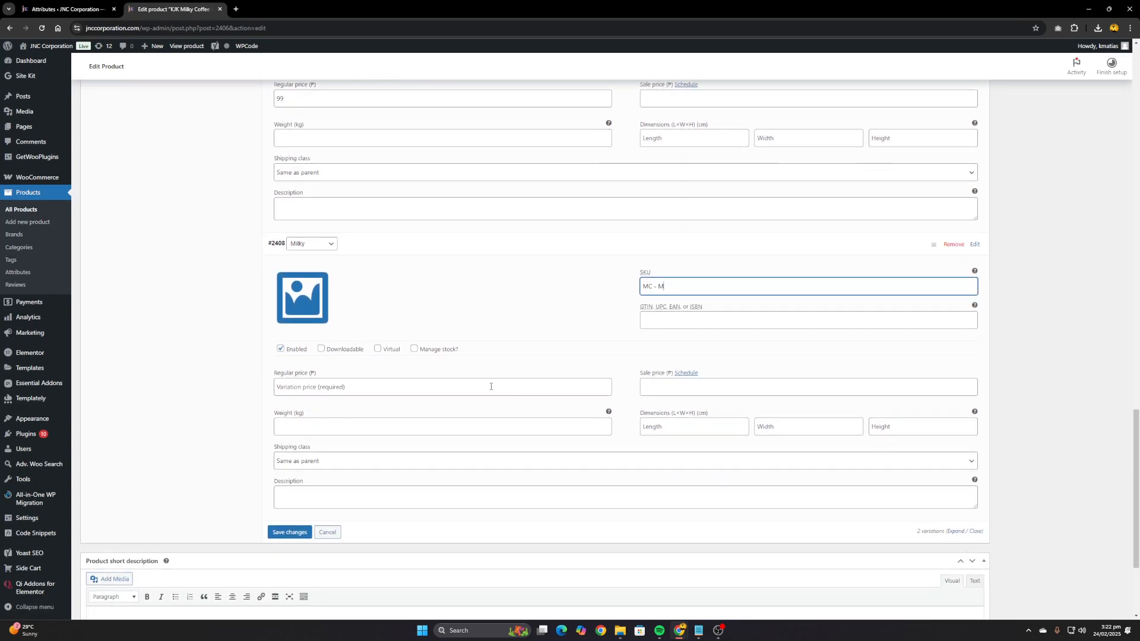
pyautogui.click(302, 389)
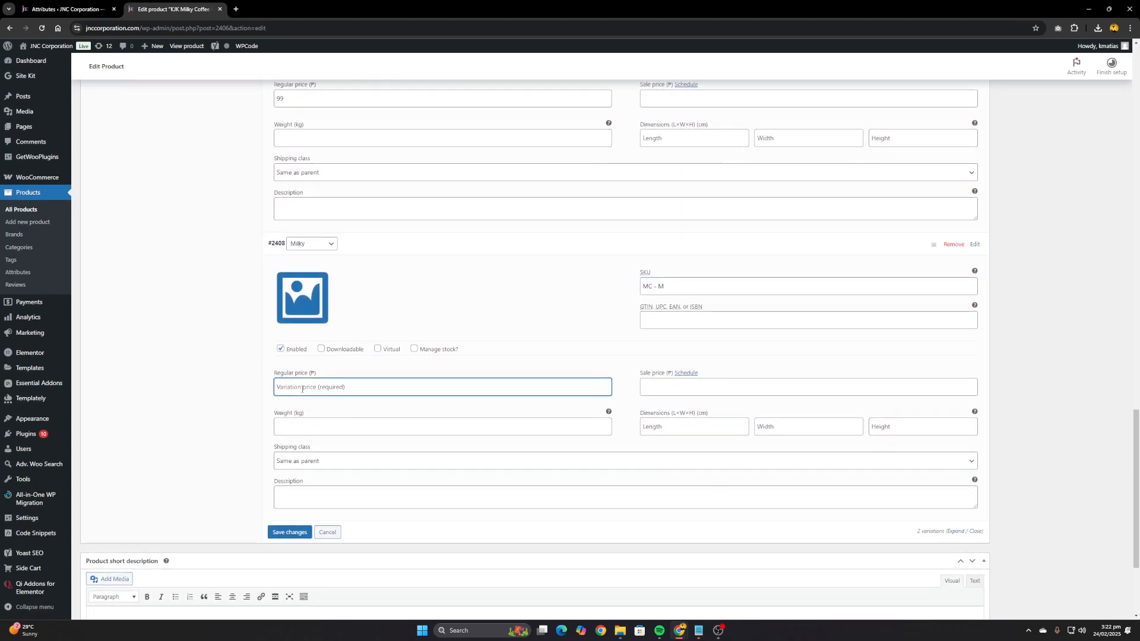
pyautogui.write('95')
pyautogui.scroll(-1, 382, 448)
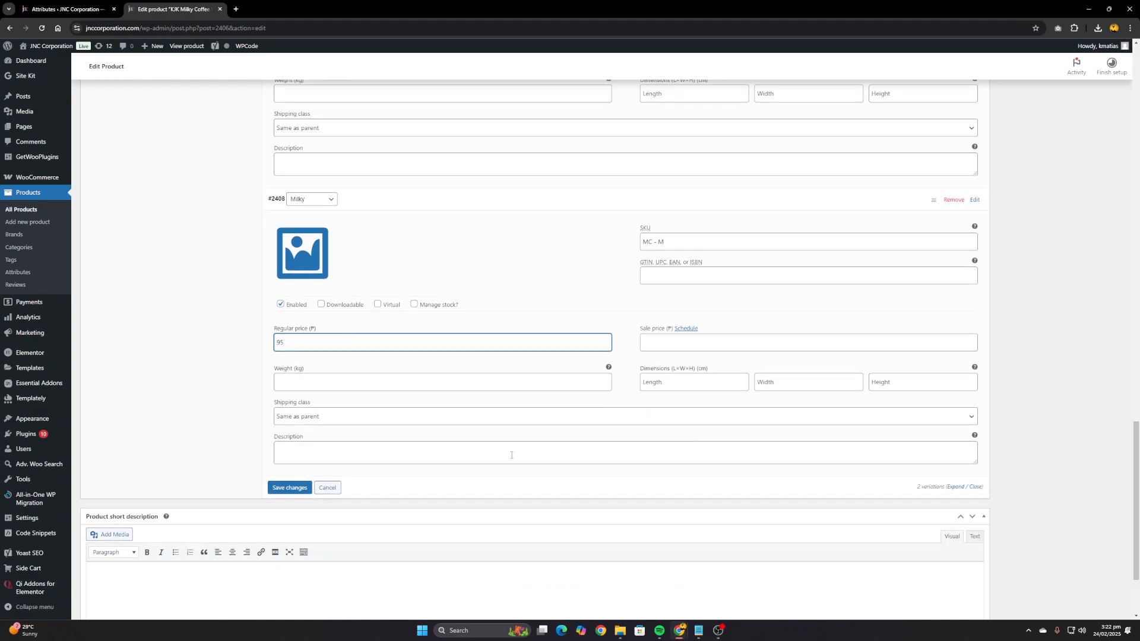
pyautogui.click(270, 488)
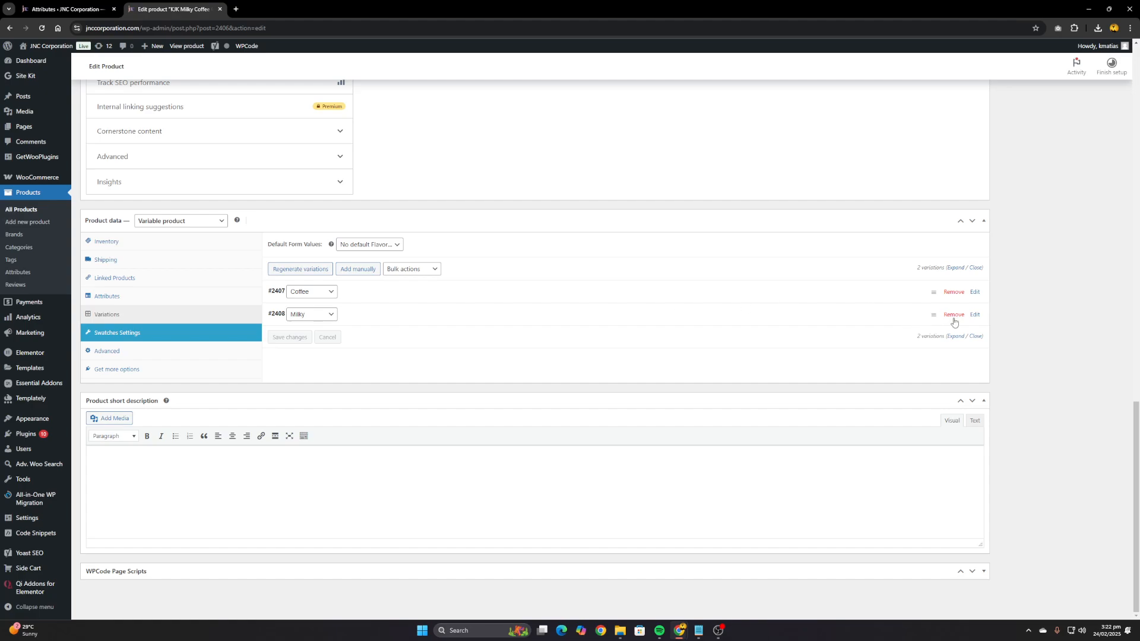
# Make Coffee the default Flavor form value for the product and save the variation changes
pyautogui.scroll(2, 483, 349)
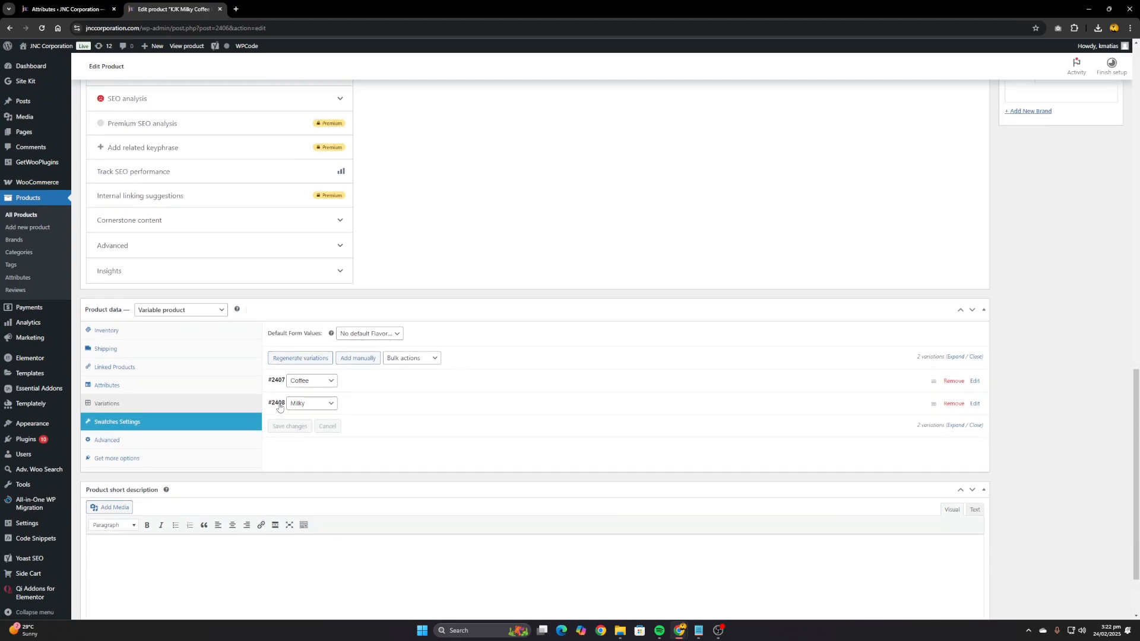
pyautogui.click(391, 339)
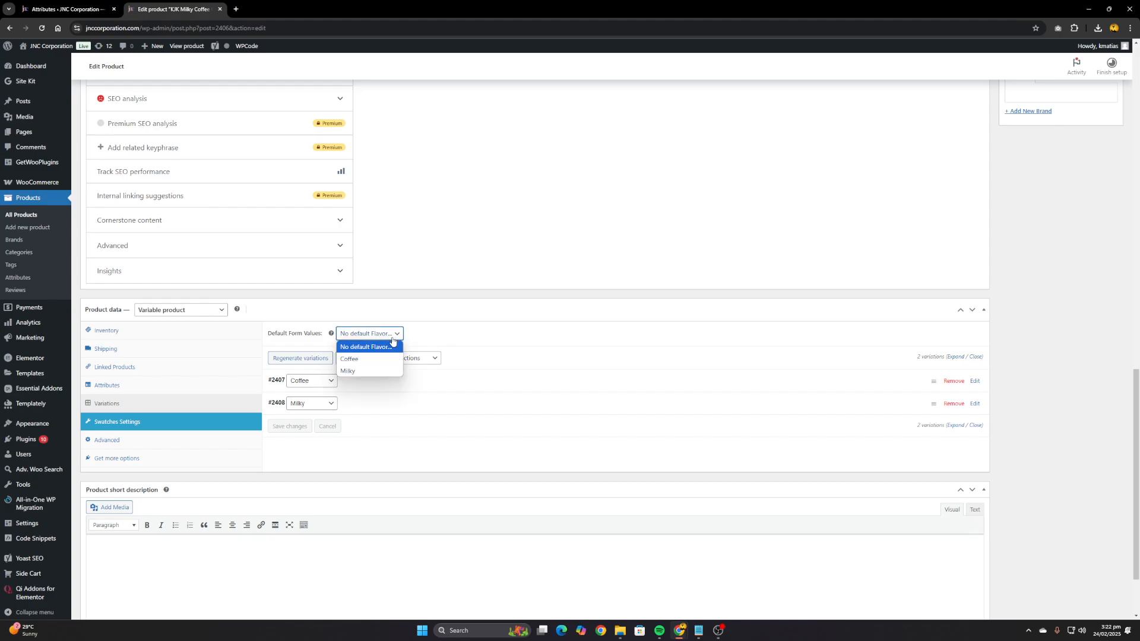
pyautogui.click(364, 361)
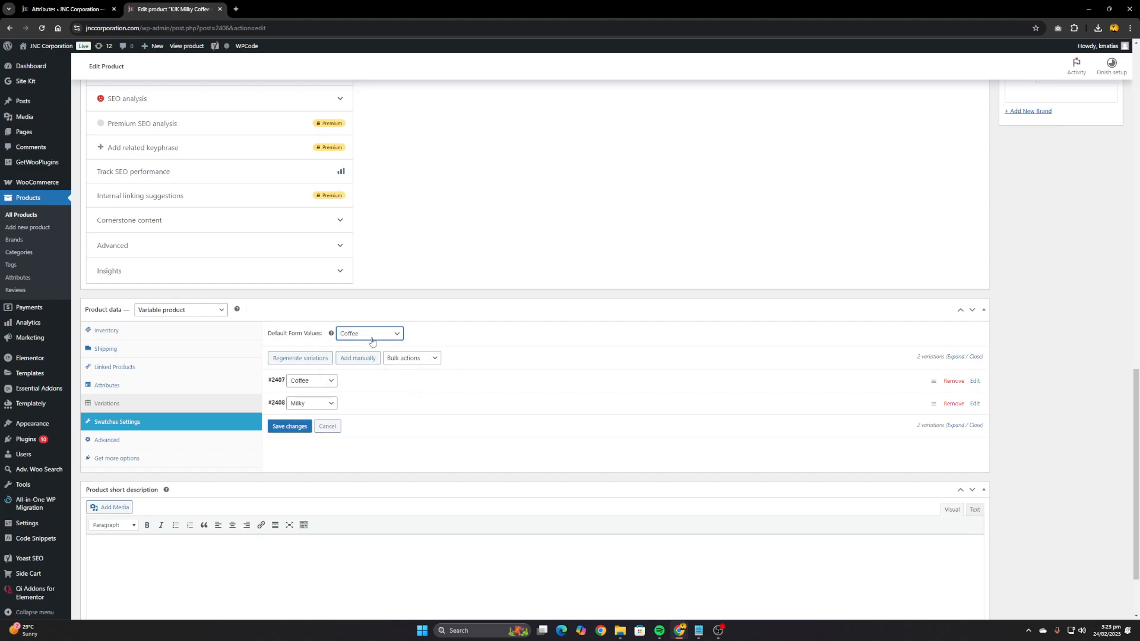
pyautogui.click(393, 336)
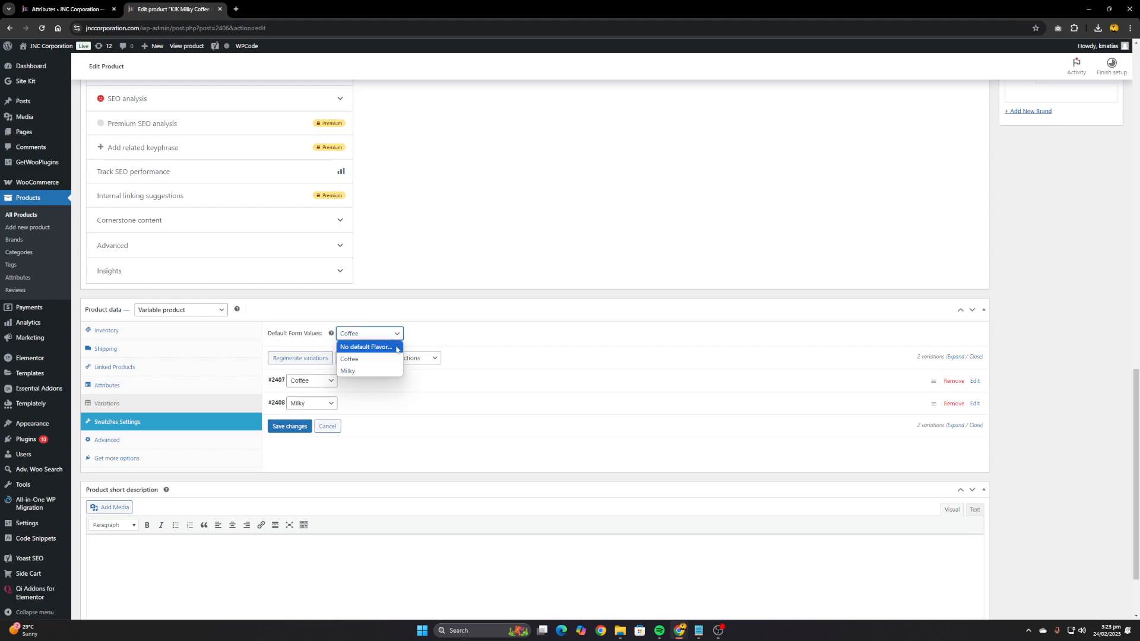
pyautogui.click(390, 353)
pyautogui.click(389, 336)
pyautogui.click(375, 360)
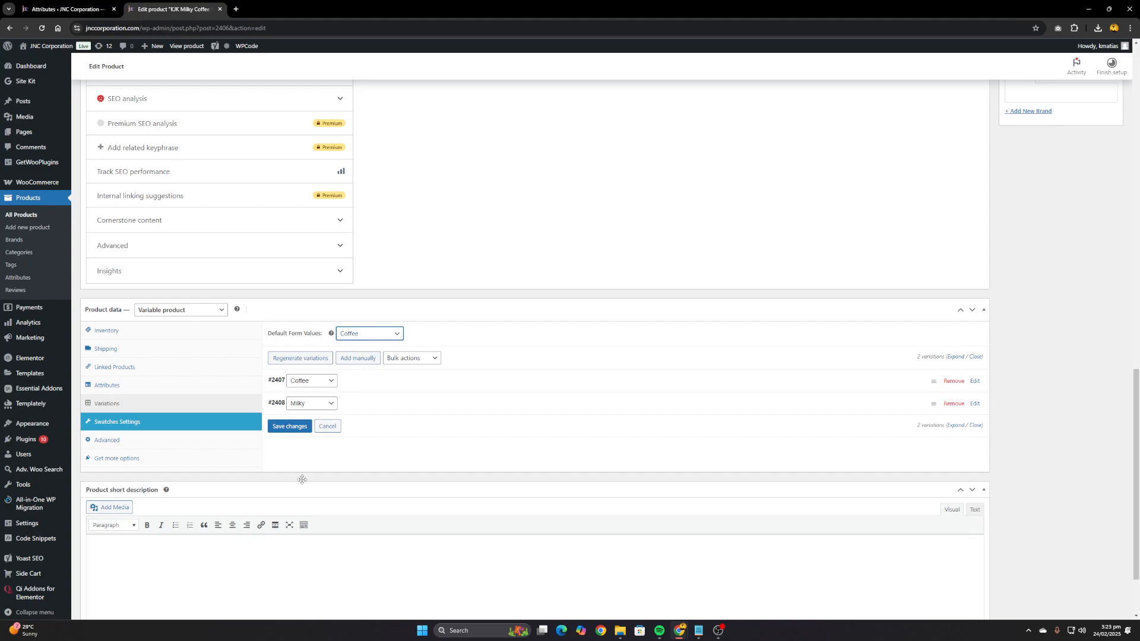
pyautogui.scroll(-2, 302, 480)
pyautogui.scroll(4, 301, 476)
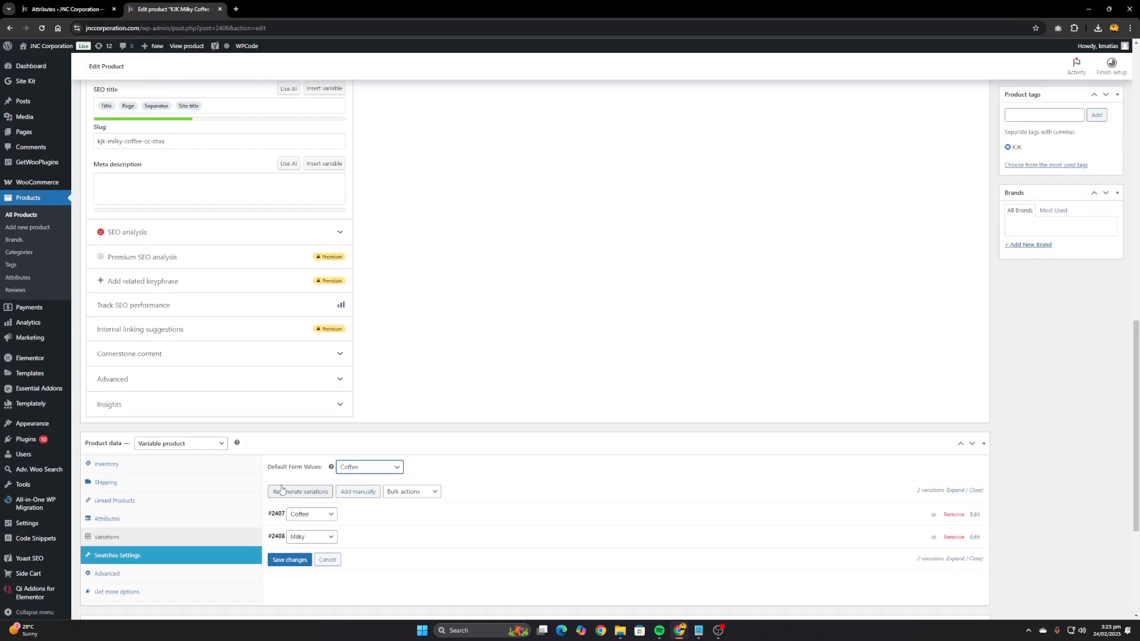
pyautogui.scroll(-1, 299, 522)
pyautogui.click(293, 514)
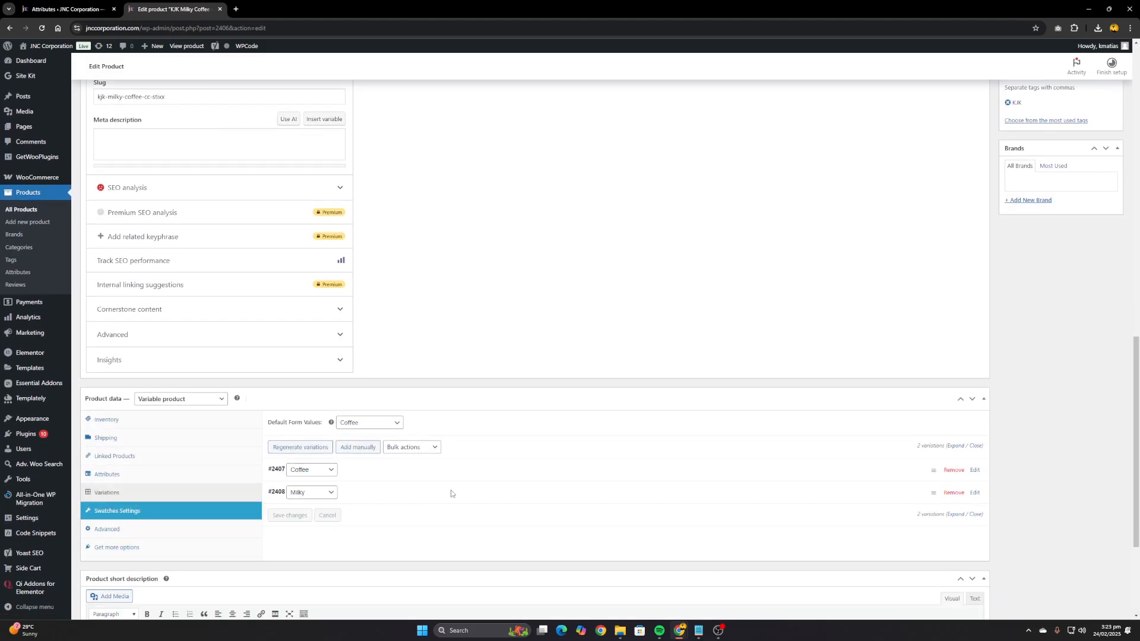
# Publish the KJK Milky Coffee CC Stixx product
pyautogui.scroll(15, 650, 389)
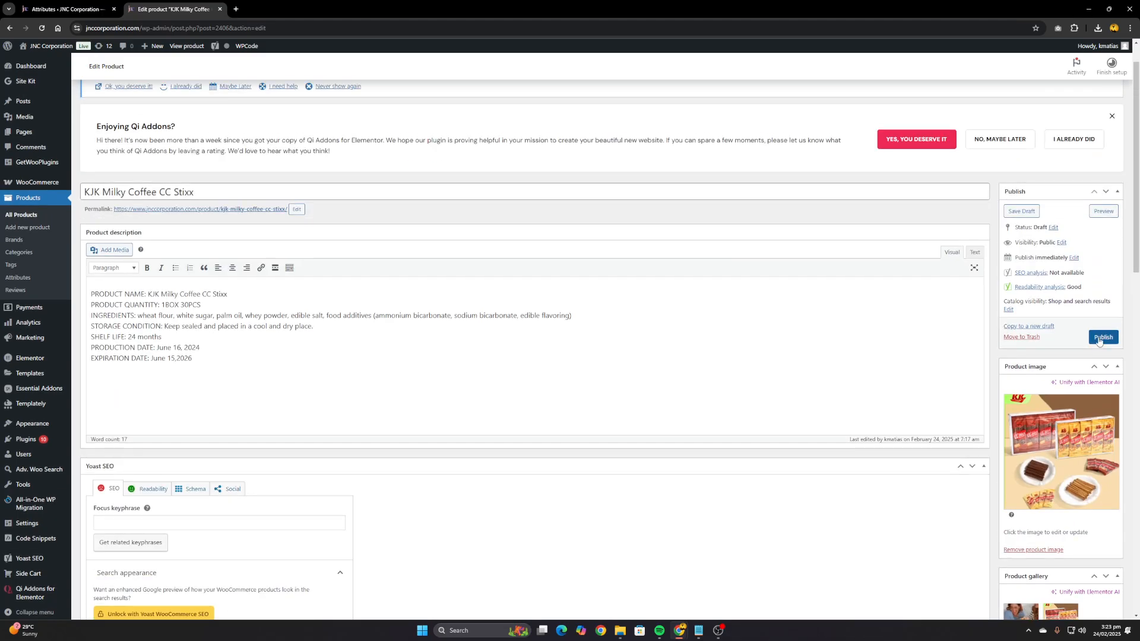
pyautogui.click(1099, 338)
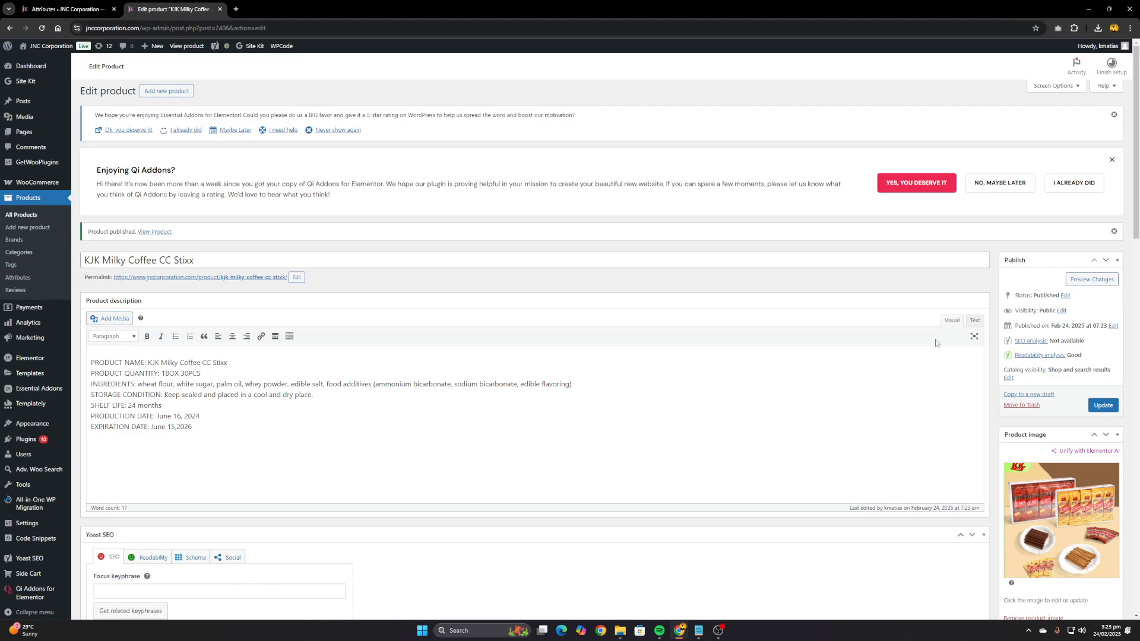
# Preview the published product in a new browser tab, checking the Milky flavor option and the second gallery image
pyautogui.rightClick(1085, 279)
pyautogui.click(1031, 294)
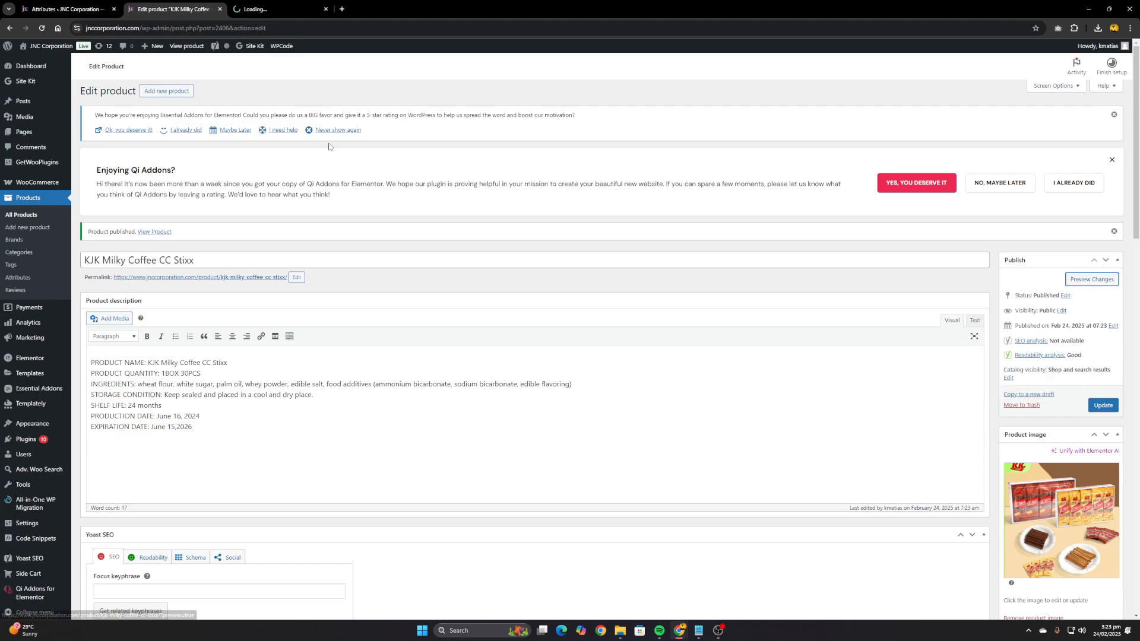
pyautogui.click(277, 15)
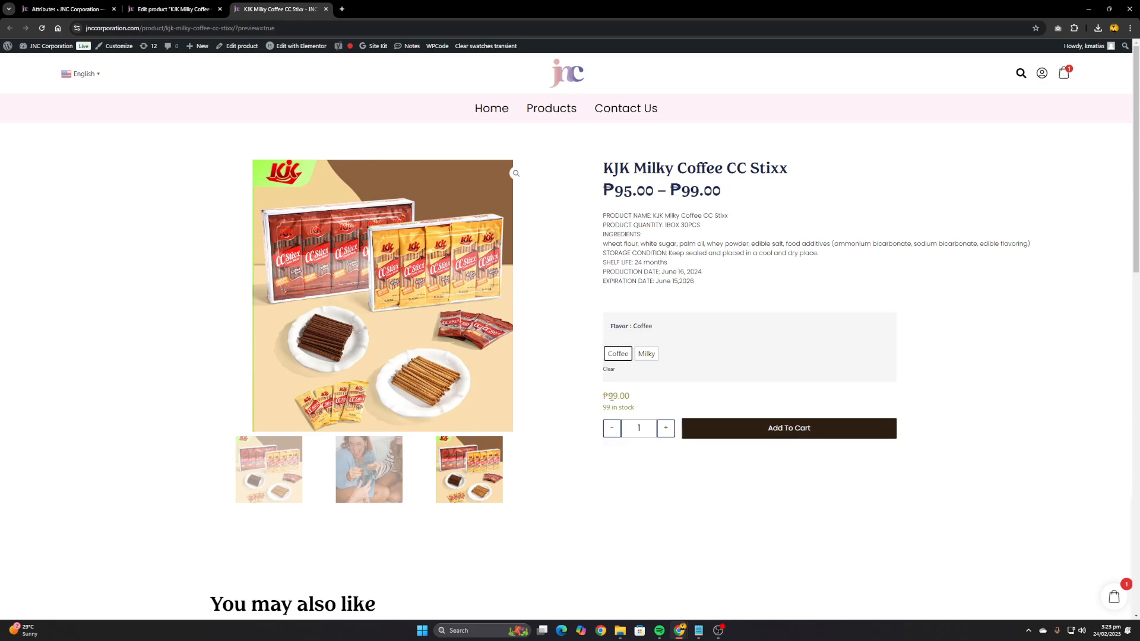
pyautogui.click(646, 355)
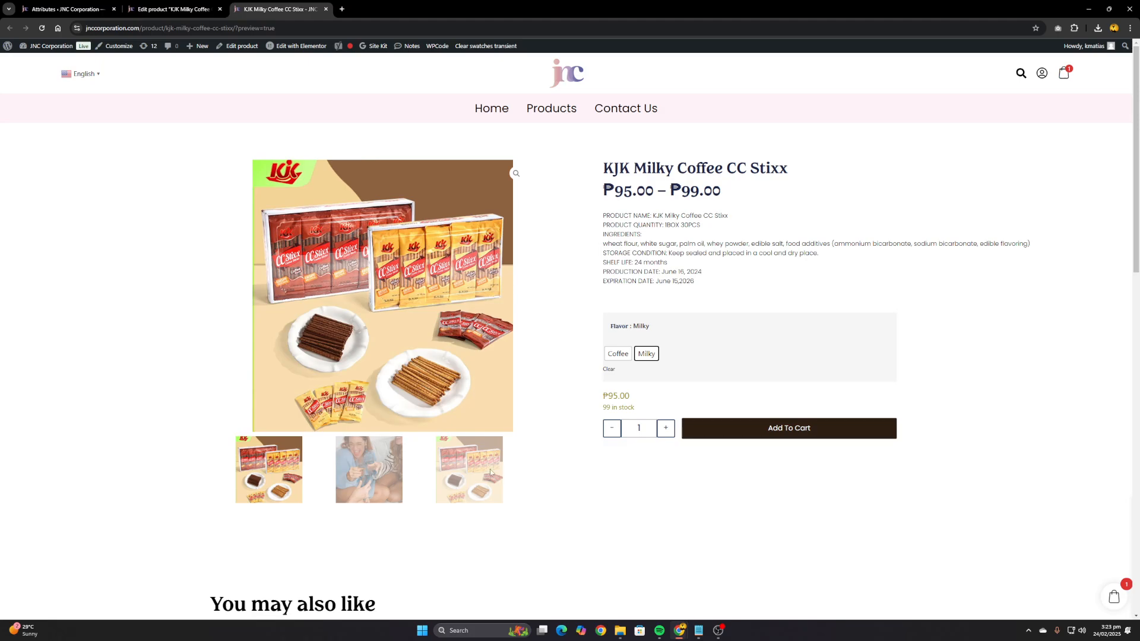
pyautogui.click(360, 472)
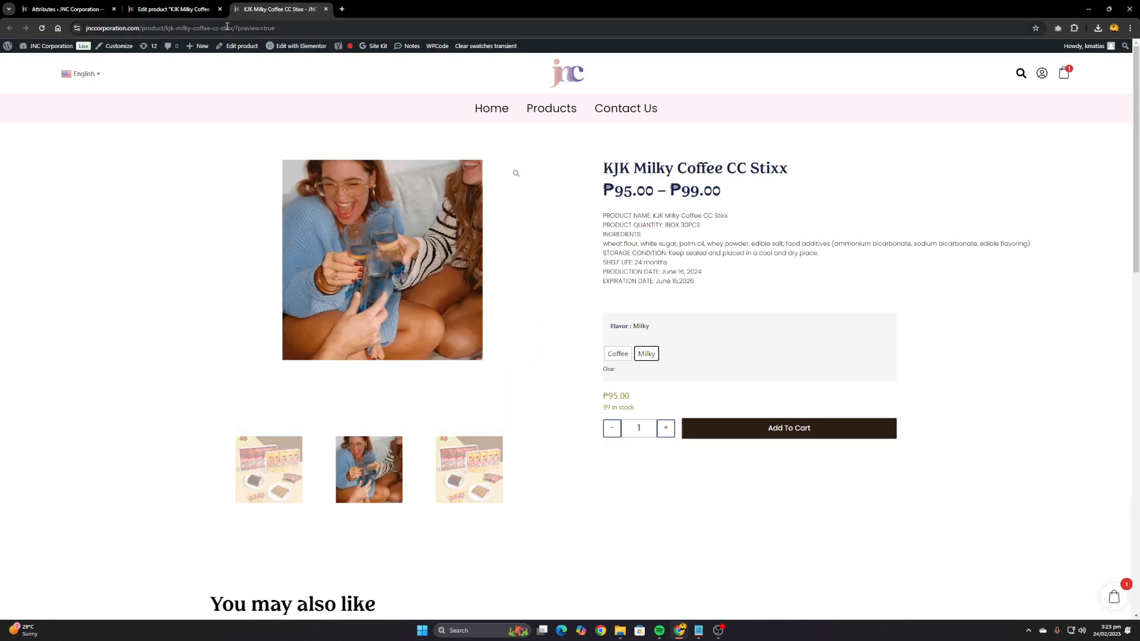
# Return to the product editor, remove both images from the product gallery and update the product
pyautogui.click(179, 9)
pyautogui.scroll(-2, 847, 332)
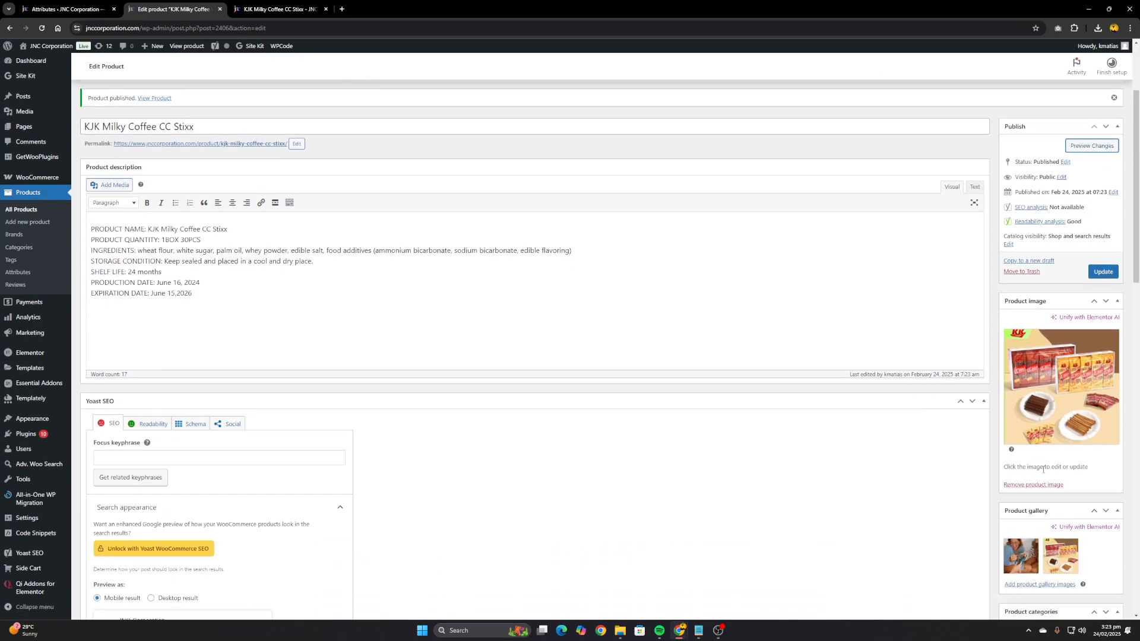
pyautogui.click(1037, 541)
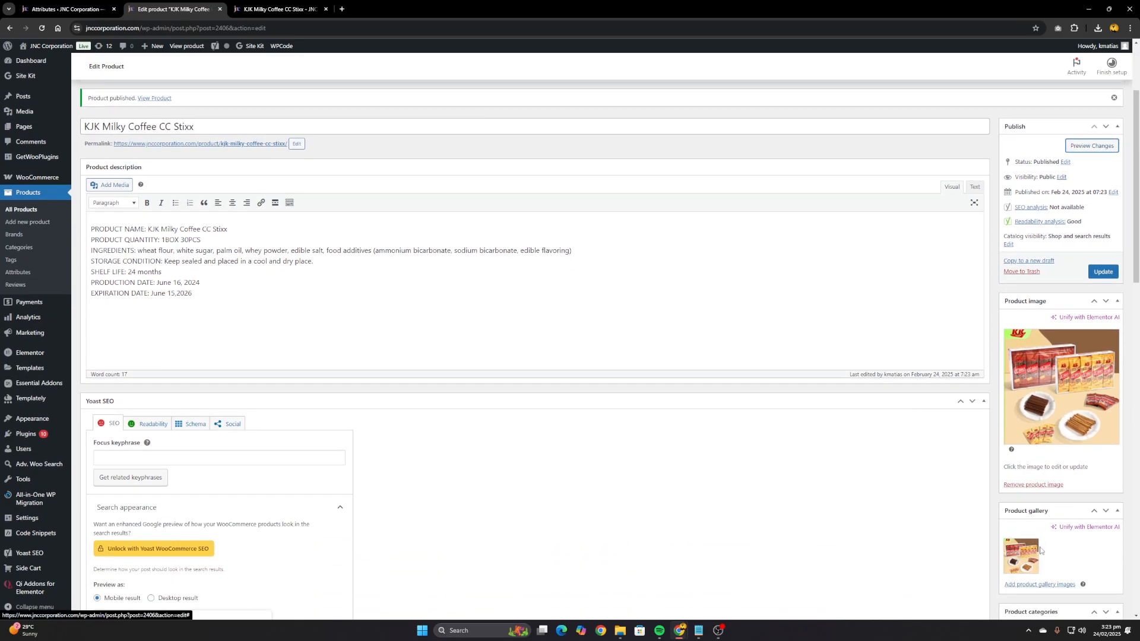
pyautogui.click(1037, 541)
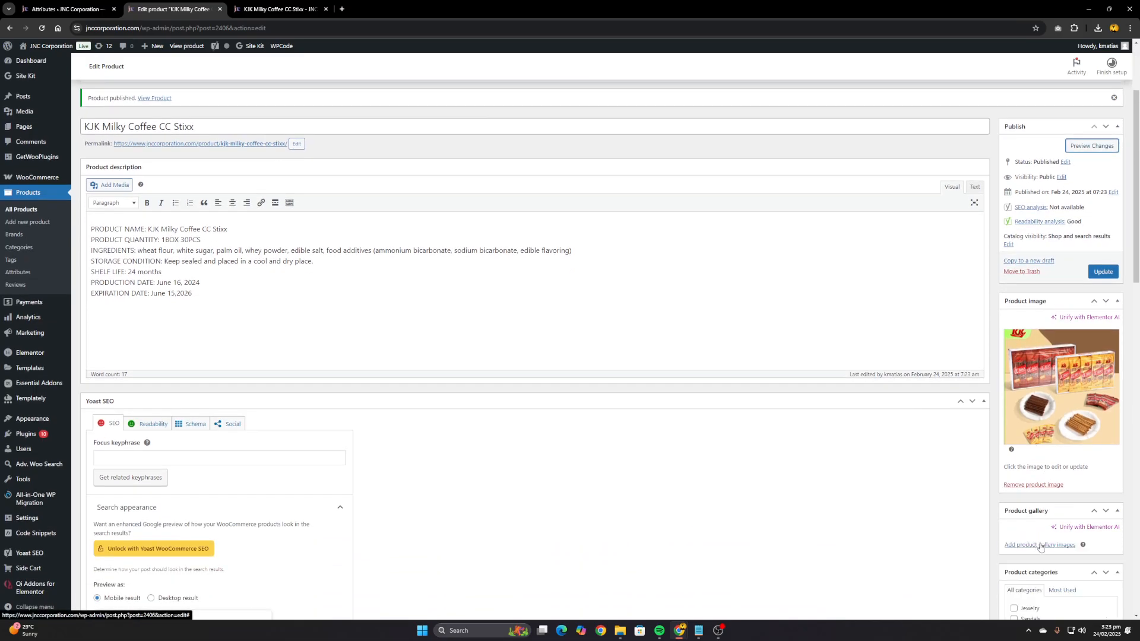
pyautogui.click(1103, 271)
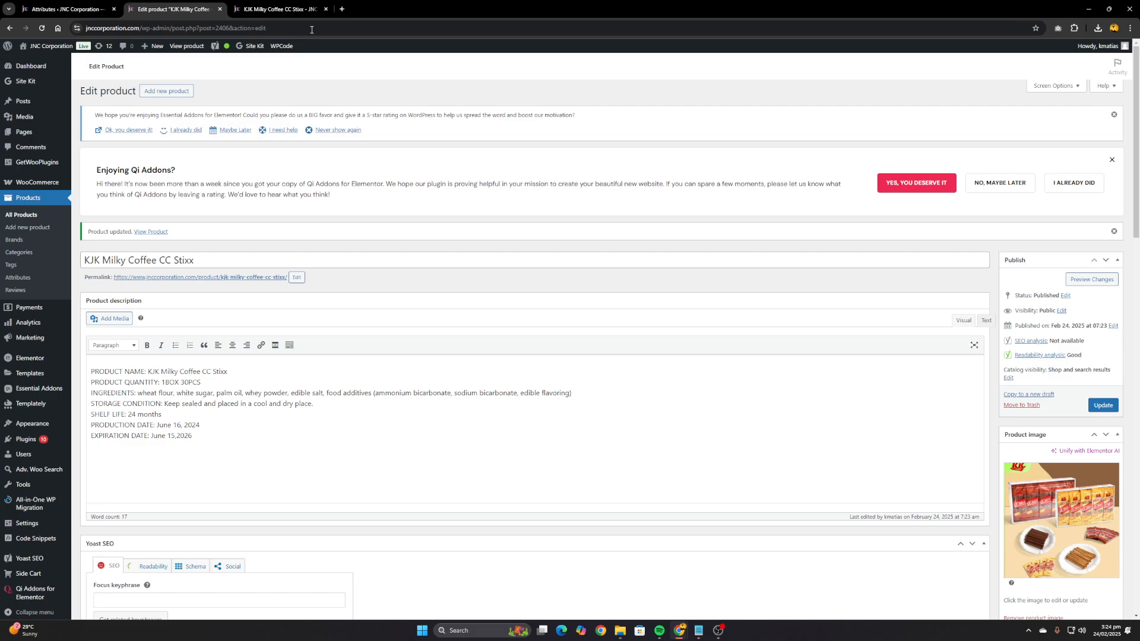
# Reload the product preview and add five units of the Milky flavor to the cart
pyautogui.click(286, 5)
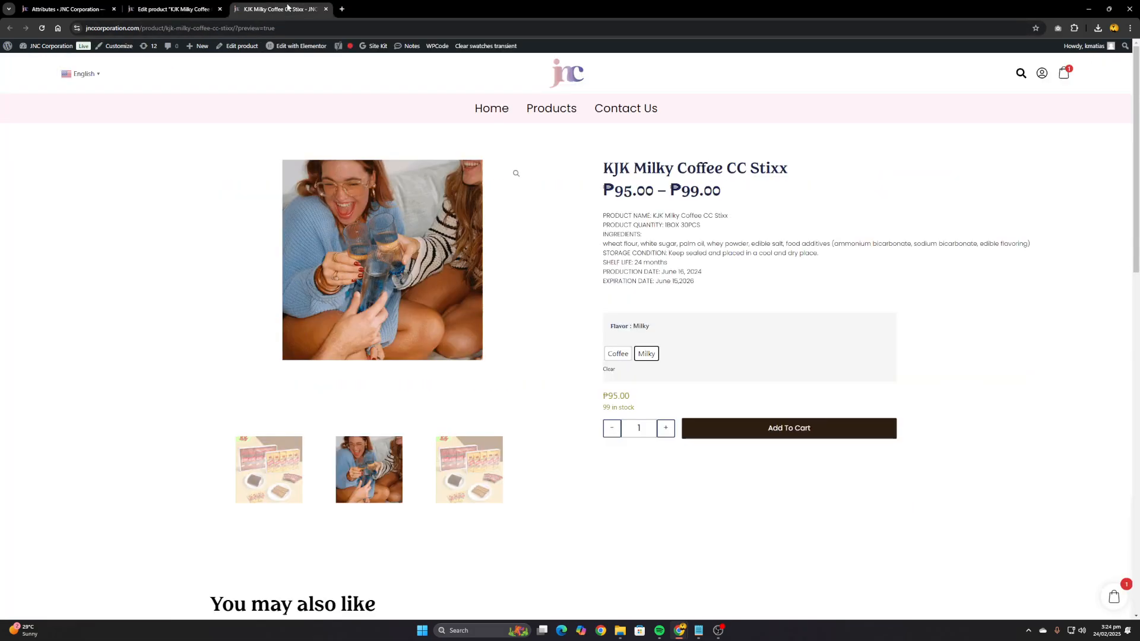
pyautogui.click(41, 28)
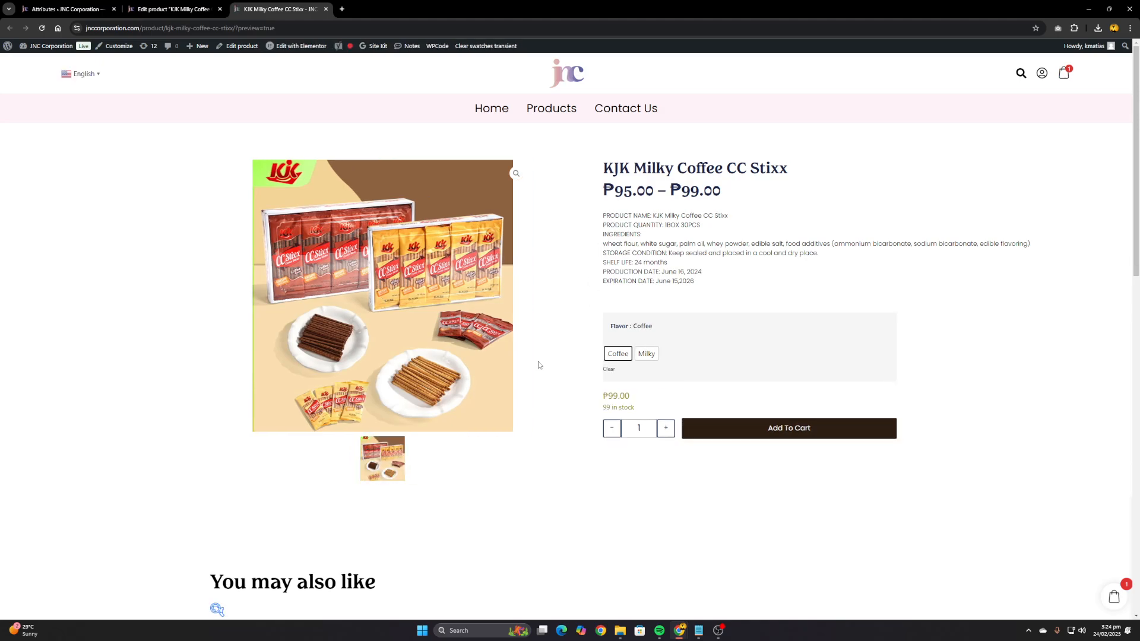
pyautogui.click(651, 355)
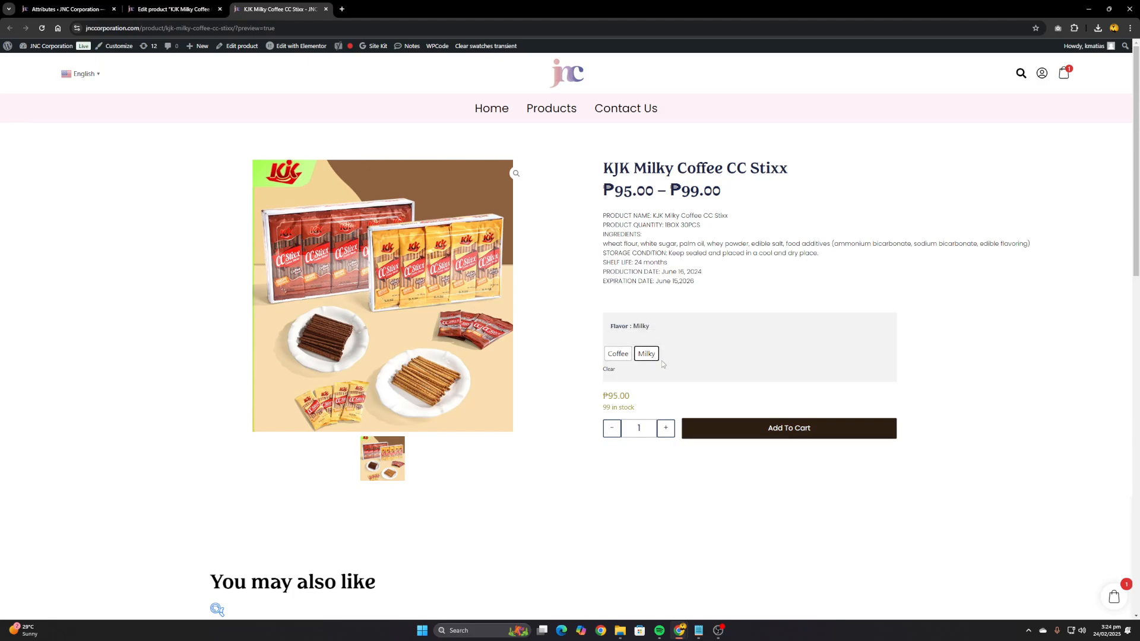
pyautogui.click(664, 430)
pyautogui.click(665, 428)
pyautogui.click(739, 436)
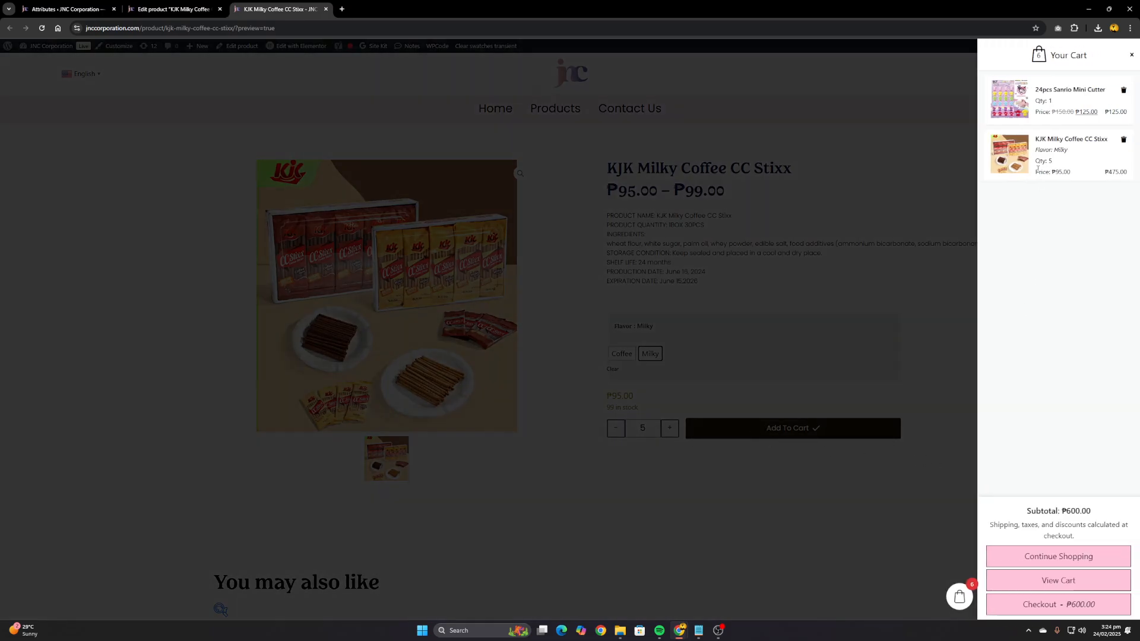
# Remove the 24pcs Sanrio Mini Cutter from the cart and open the full cart page
pyautogui.click(1123, 91)
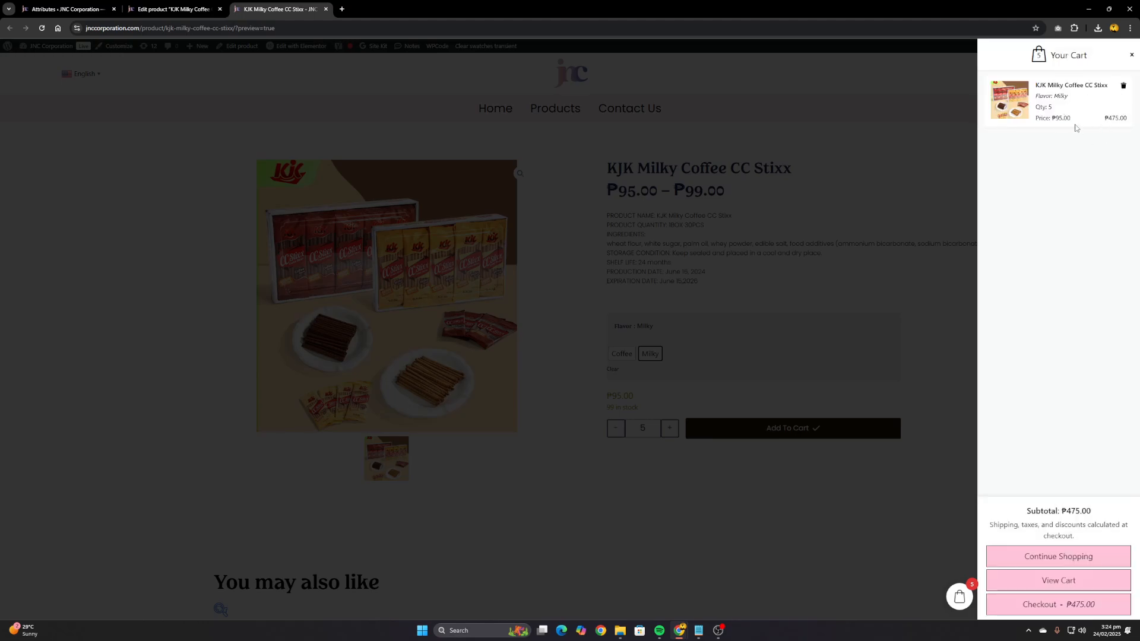
pyautogui.click(1090, 586)
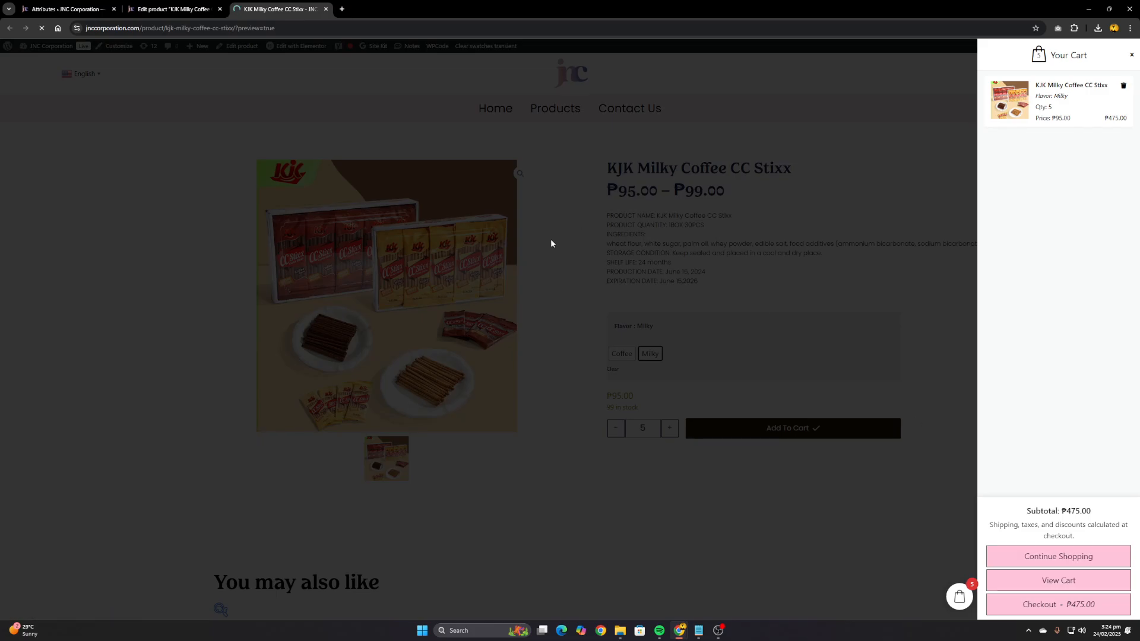